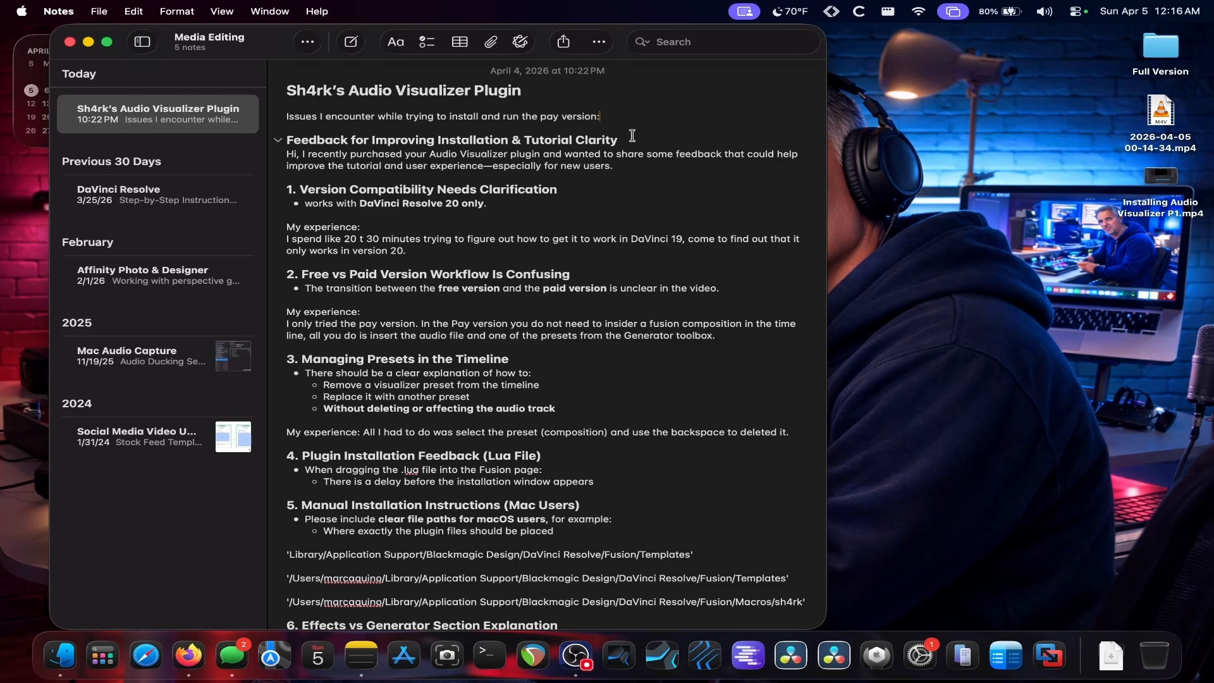
Step: Preview the Installing Audio Visualizer P1.mp4 video and close the player
double_click(1159, 190)
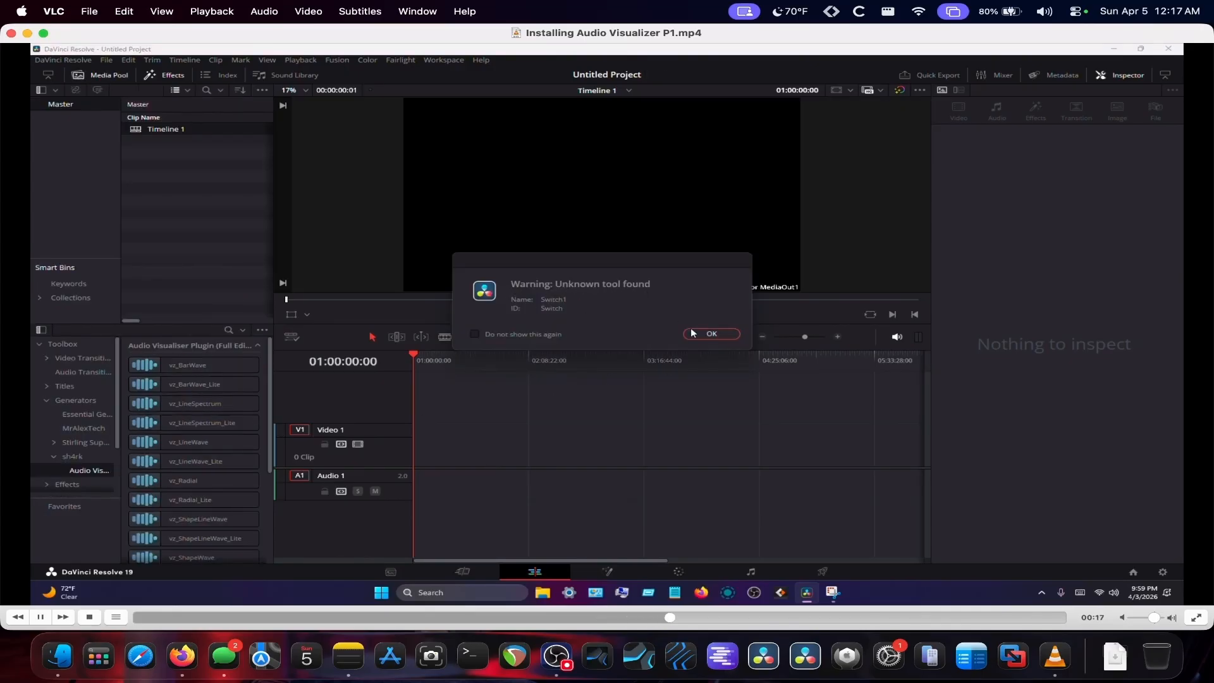
click(10, 34)
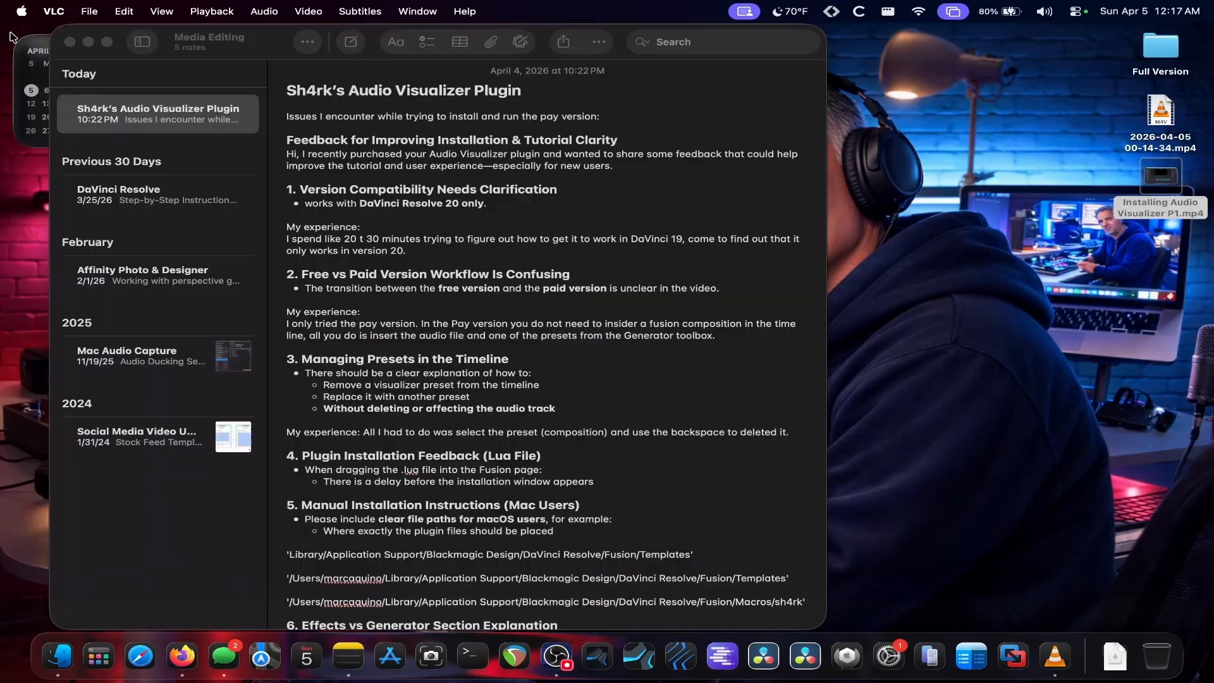
Step: Move the Installing Audio Visualizer P1.mp4 file on the desktop to the Trash
click(1130, 227)
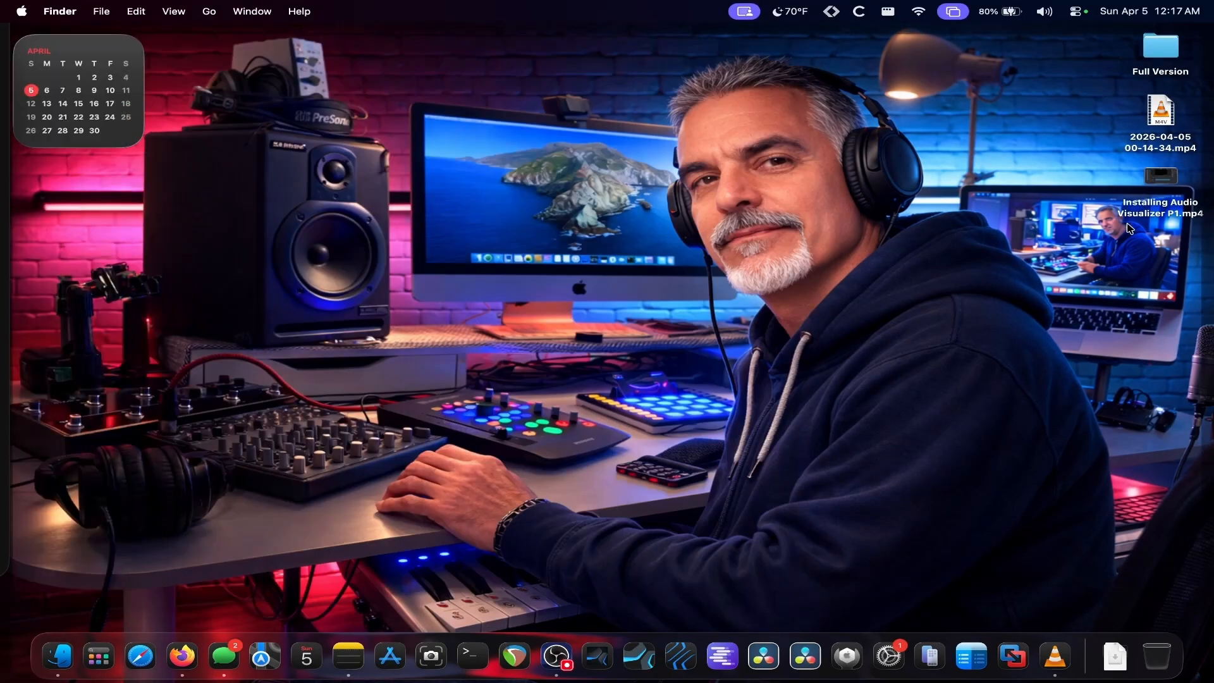
click(1130, 228)
click(1147, 184)
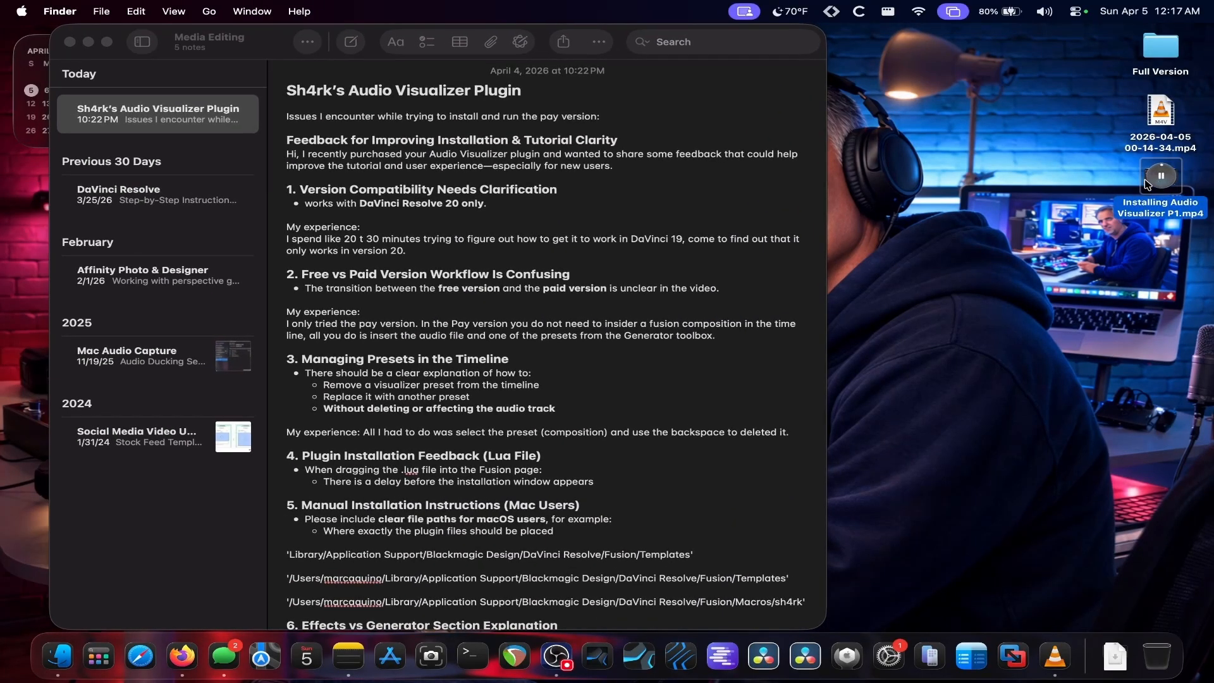
right_click(1146, 183)
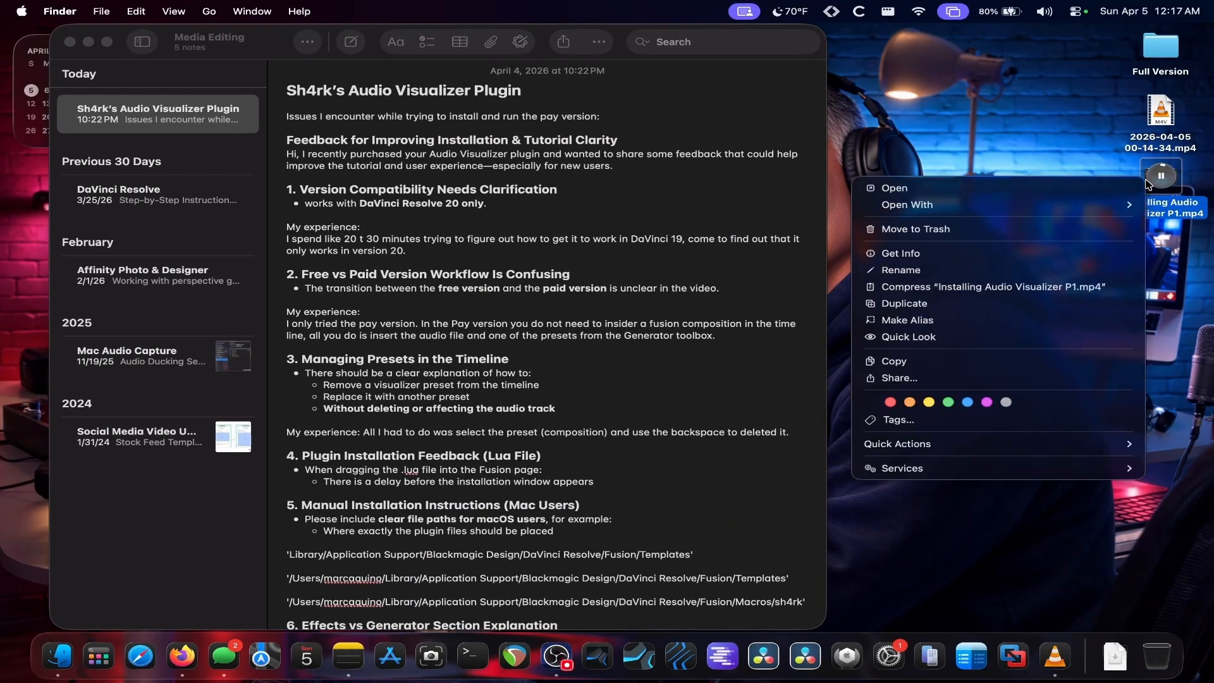
click(1016, 234)
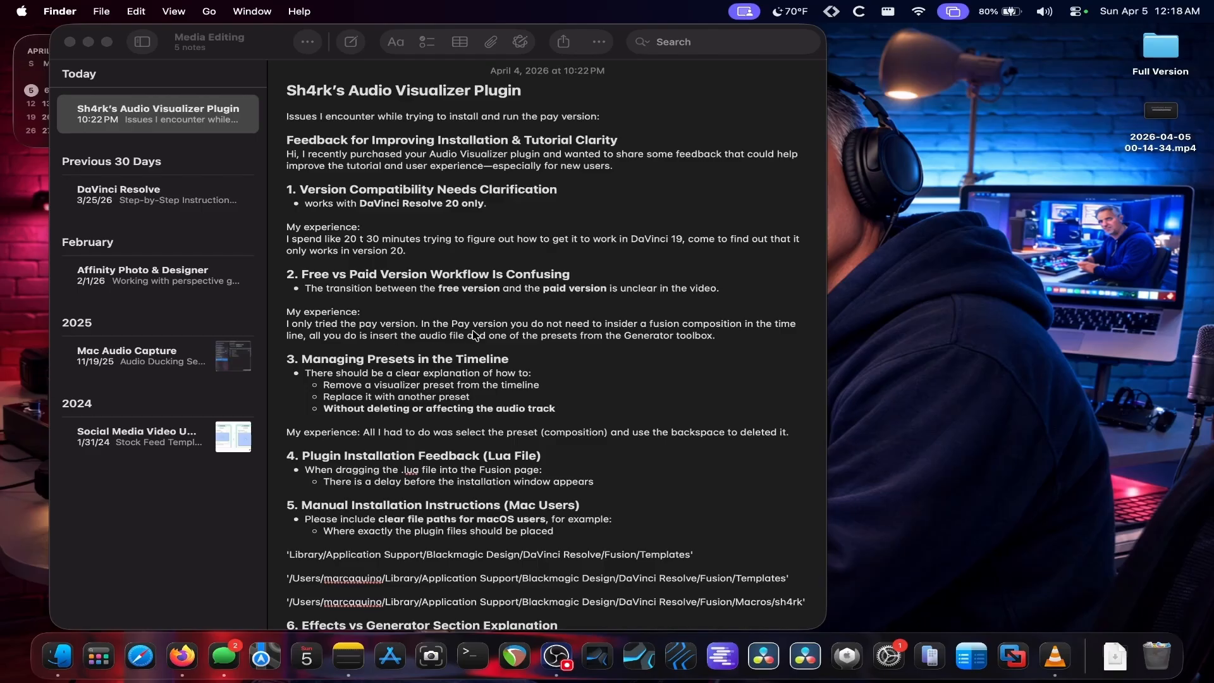
Step: Read through the Sh4rk's Audio Visualizer Plugin feedback note
scroll(475, 335, down, 1)
scroll(476, 335, up, 1)
scroll(402, 441, down, 5)
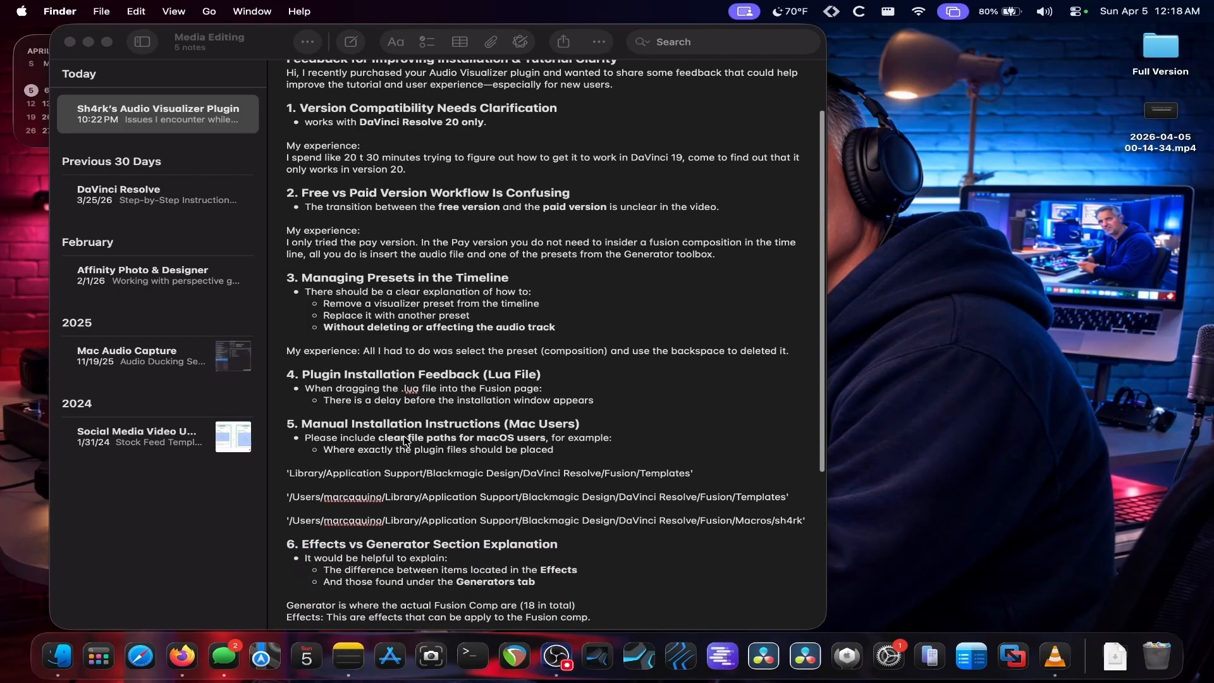
scroll(402, 436, down, 2)
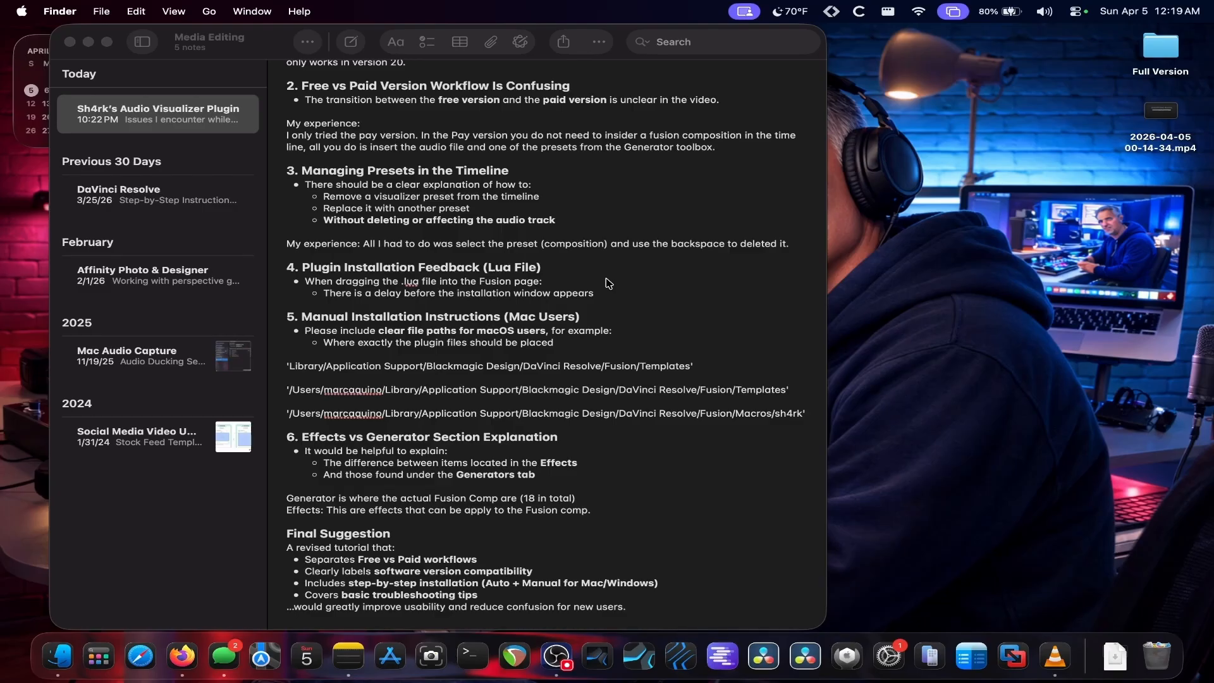
scroll(608, 284, down, 1)
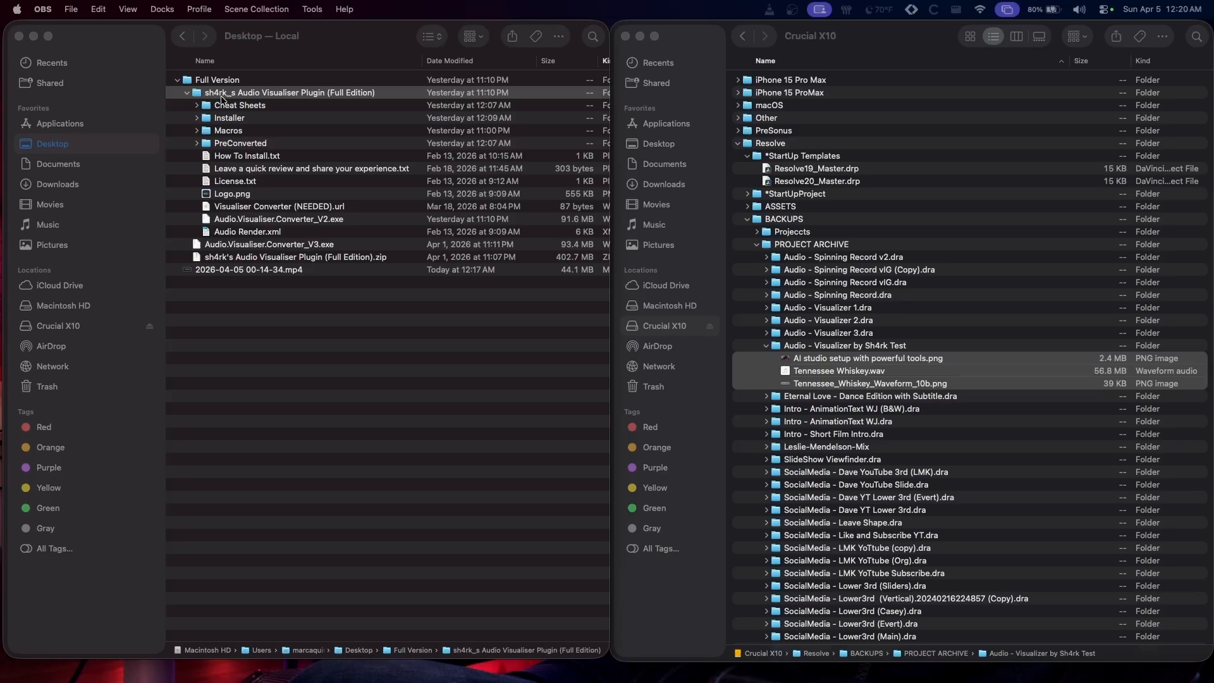
Step: Expand the plugin's Installer folder and inspect the installer.lua and .drfx files inside it
click(198, 118)
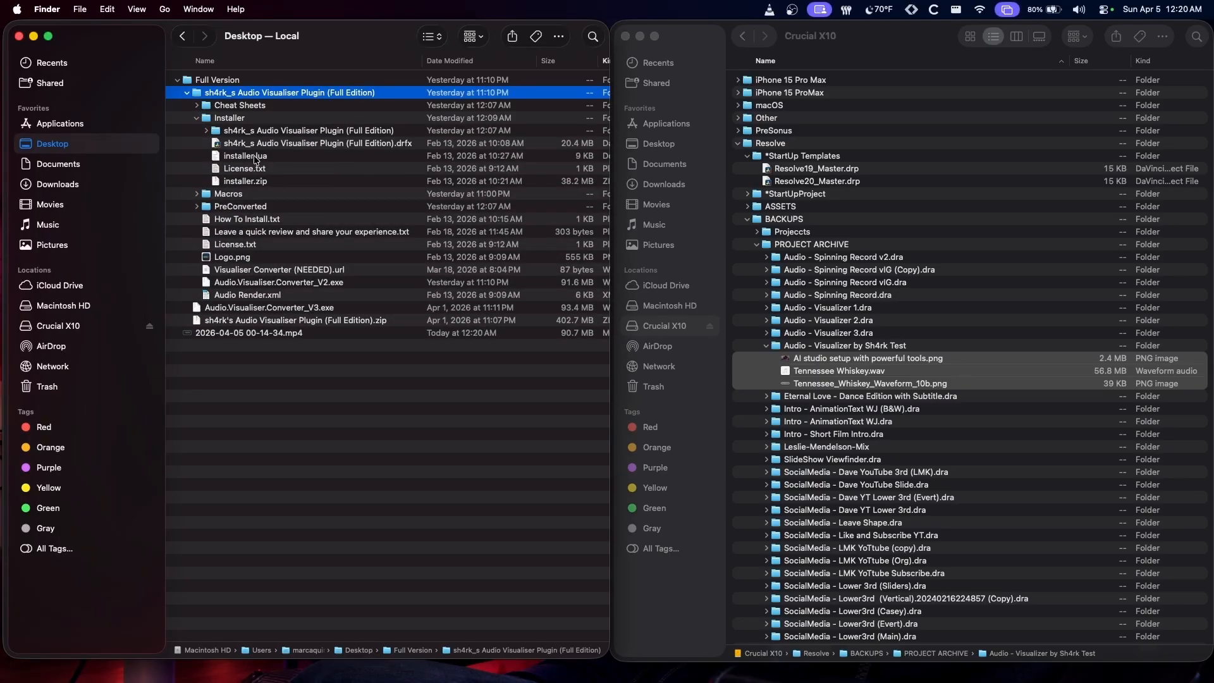
click(254, 157)
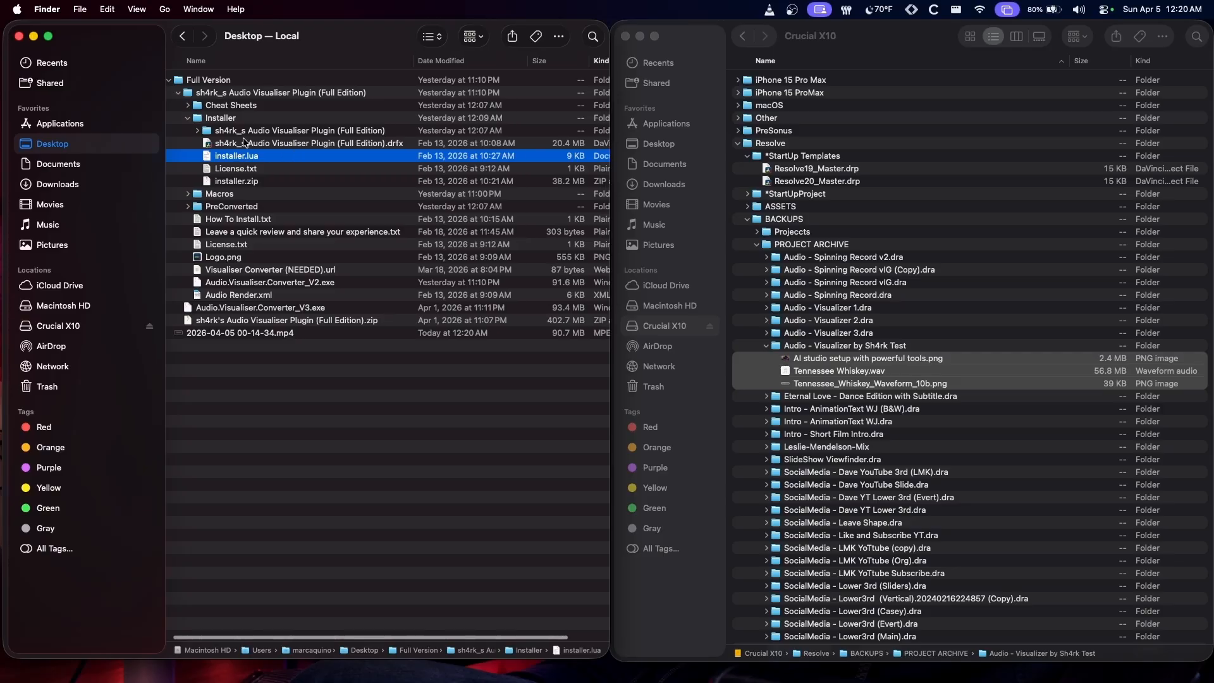
click(325, 145)
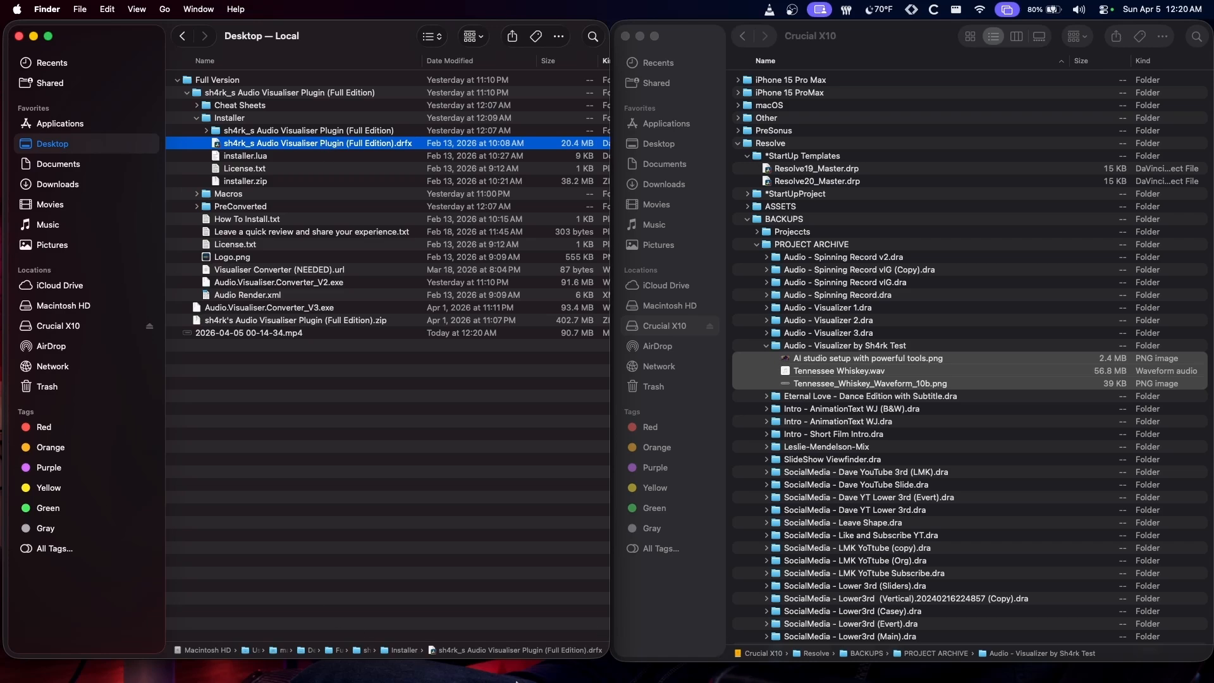
mouse_move(675, 681)
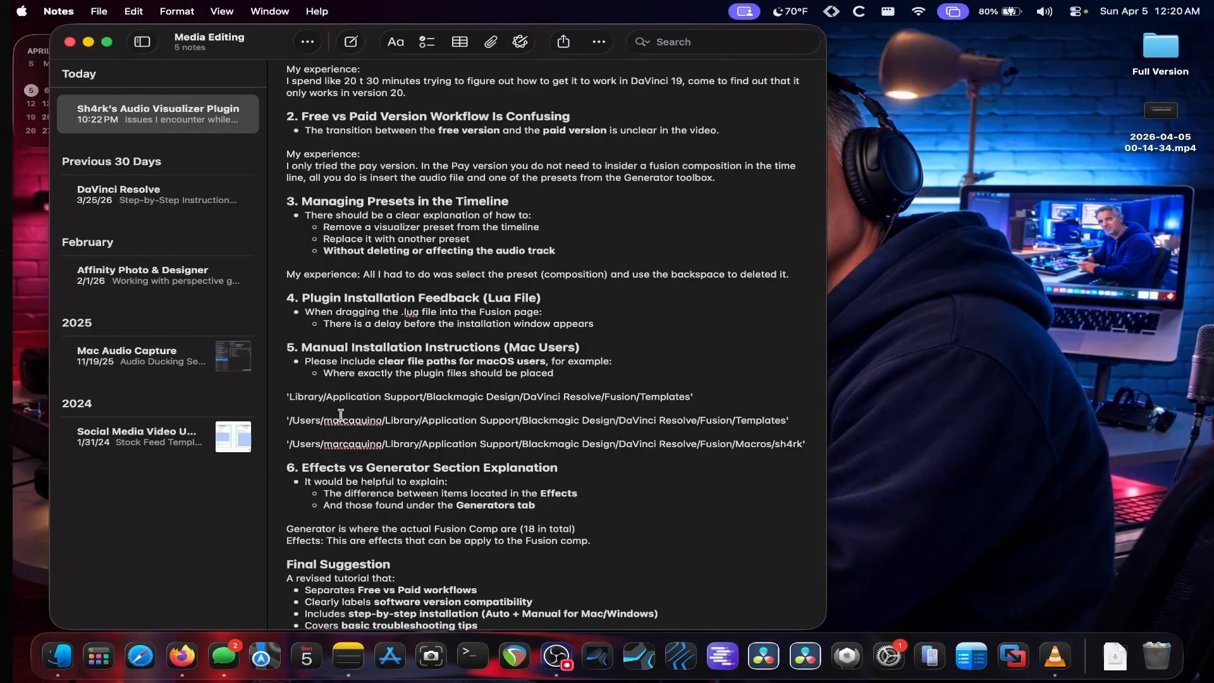
Step: Highlight the three plugin file paths in the note and minimize the Notes window
drag(281, 396, 799, 452)
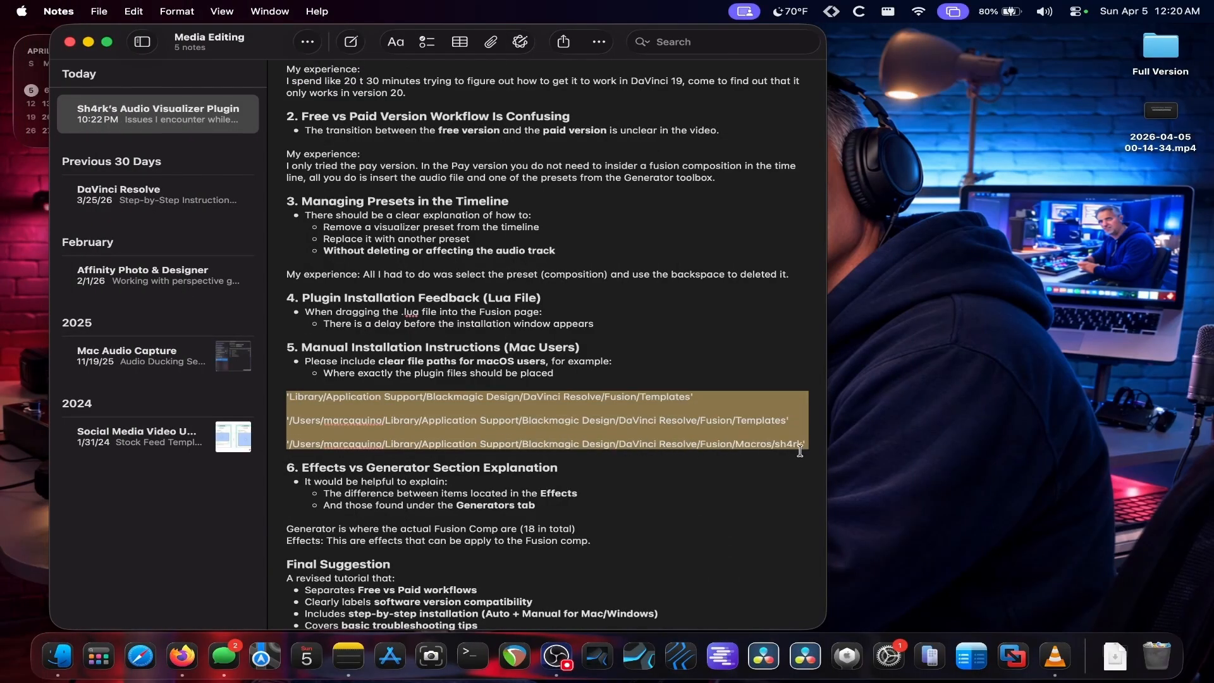
click(88, 42)
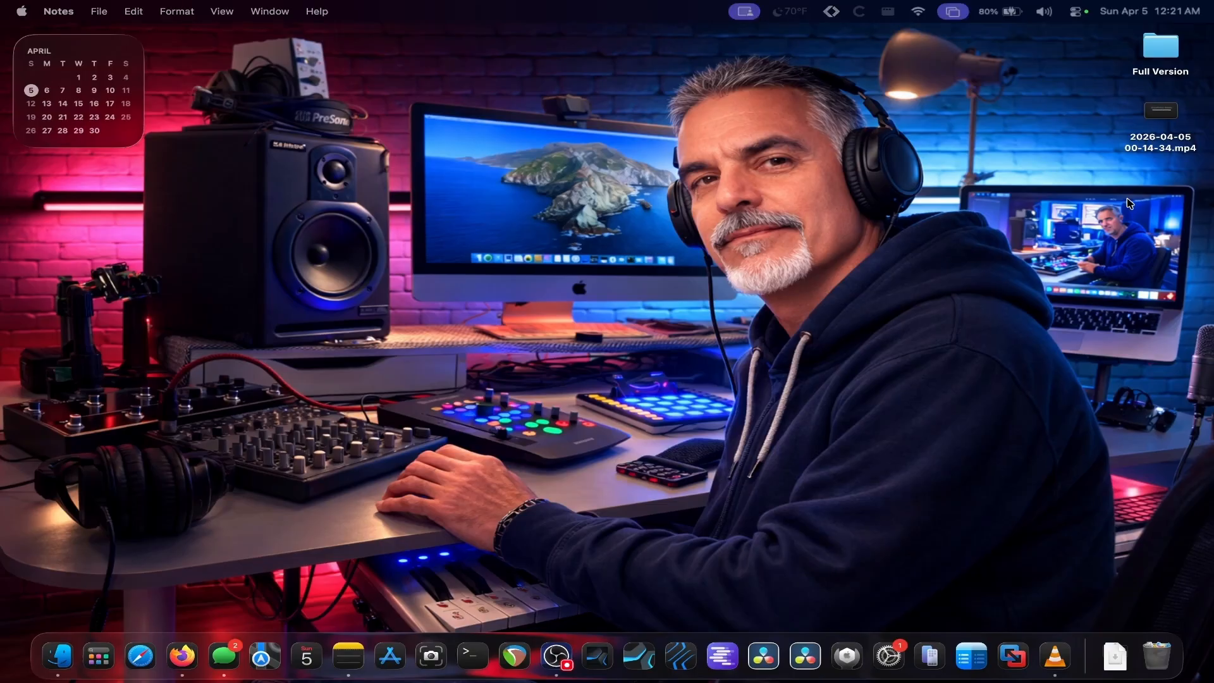
Step: Launch DaVinci Resolve 20 and create a new project with the default name
click(810, 657)
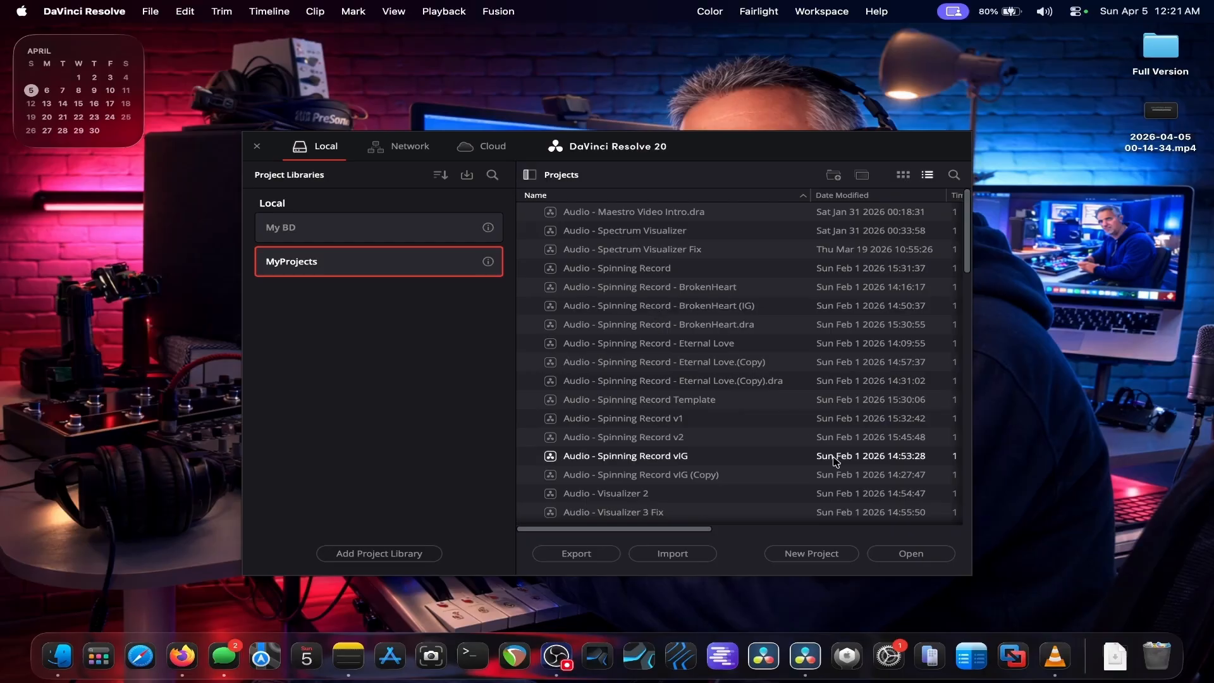
scroll(571, 427, down, 10)
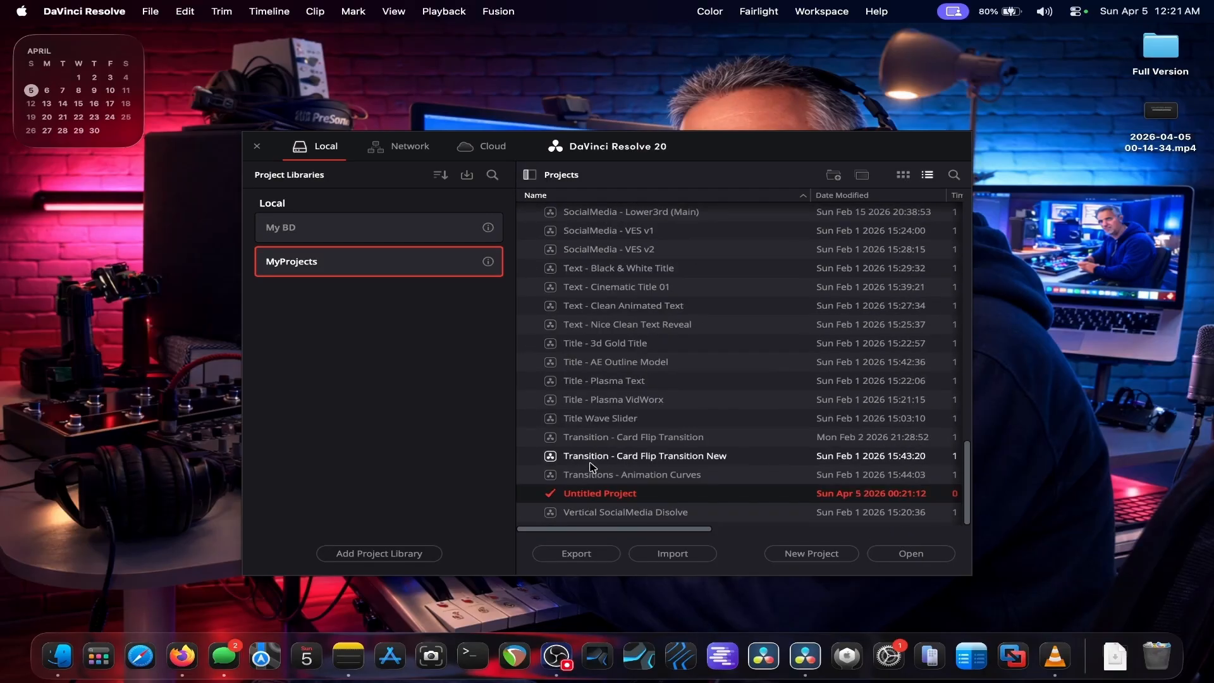
double_click(597, 491)
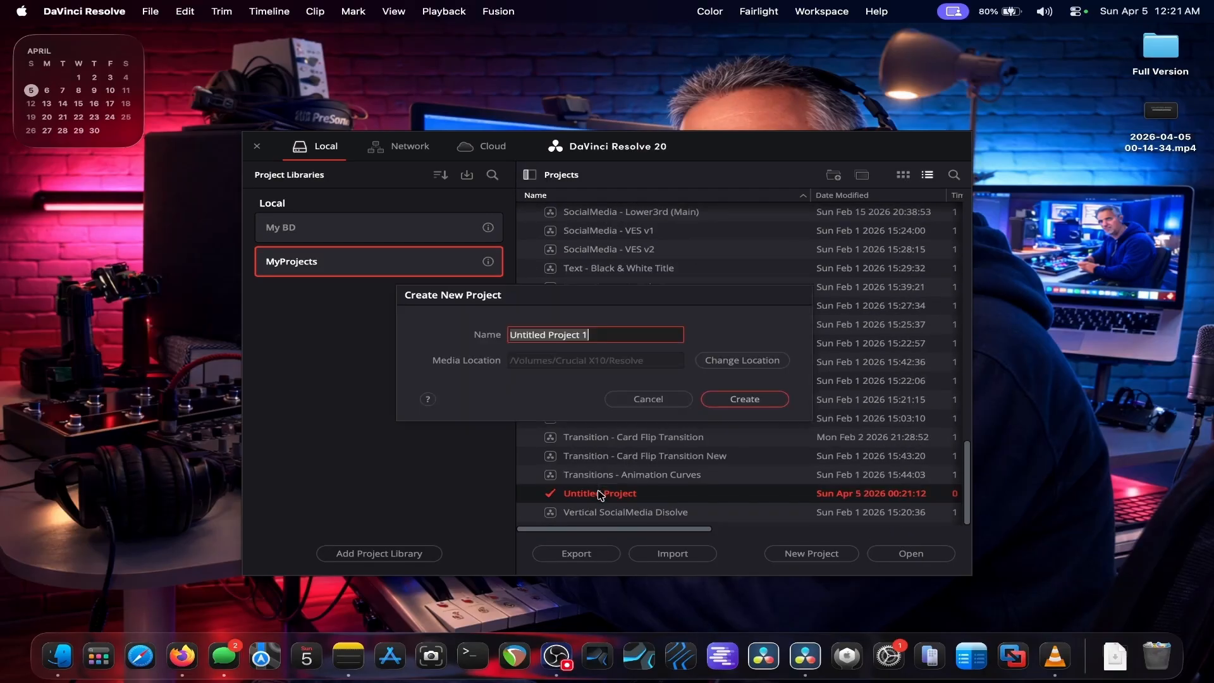
click(721, 399)
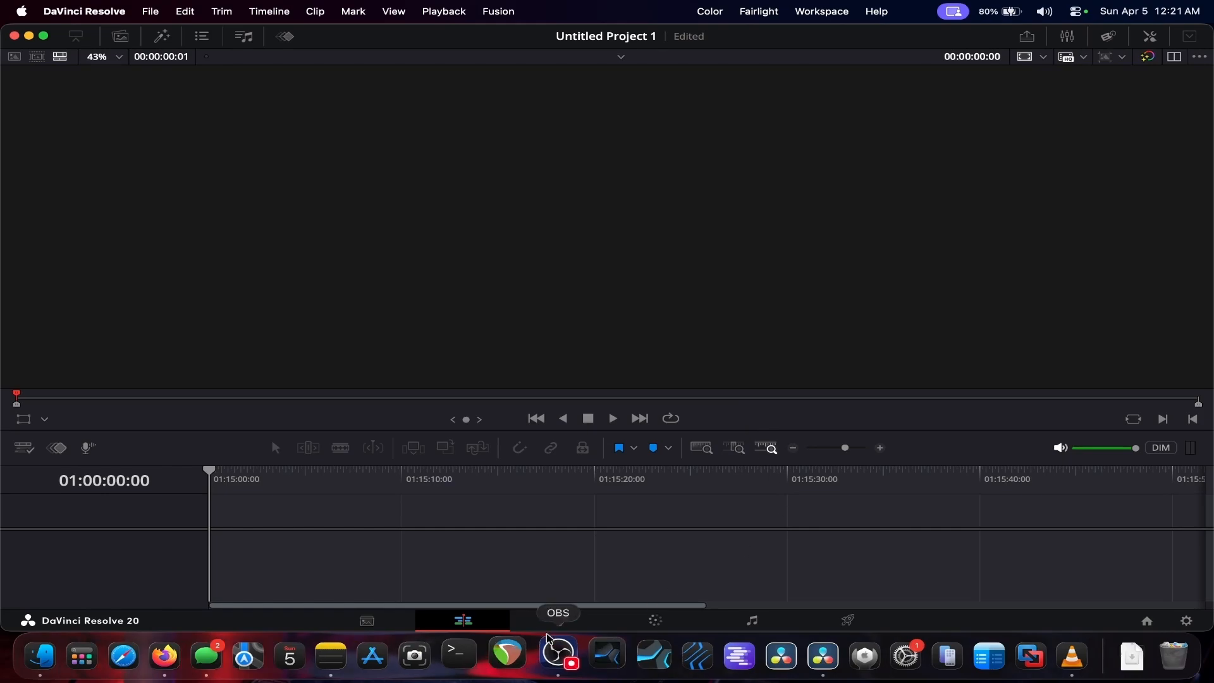
Step: Switch to the Fusion page and add a Background node to the node graph
click(560, 619)
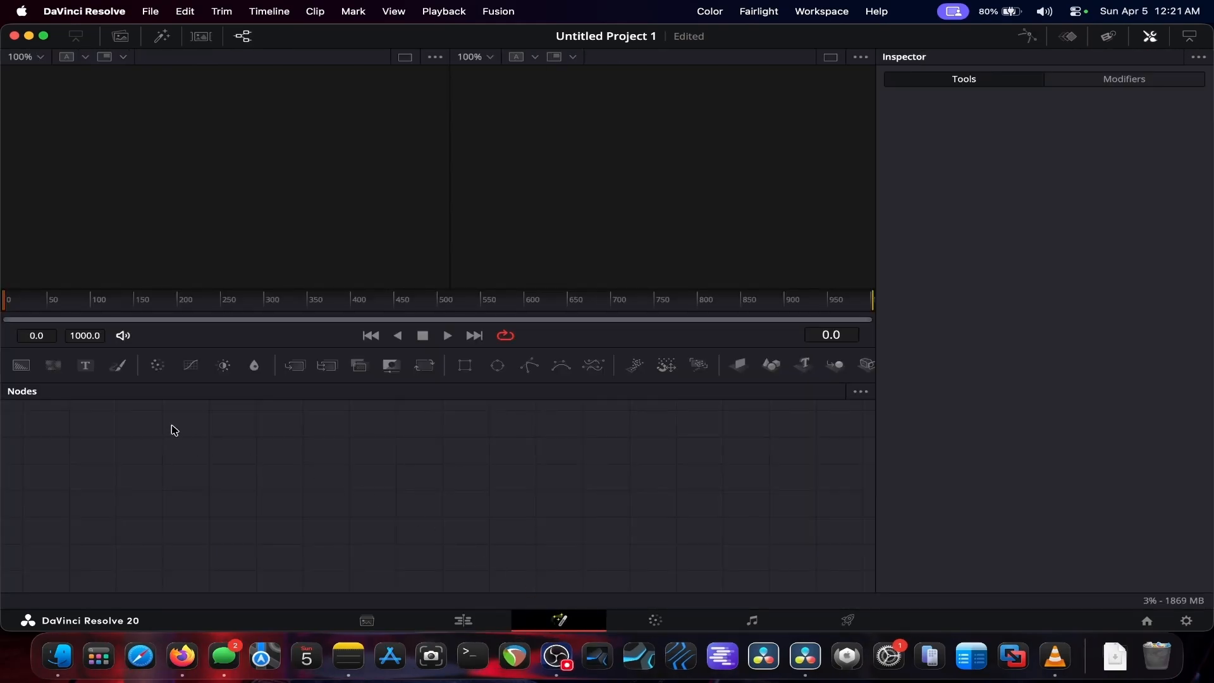
click(21, 367)
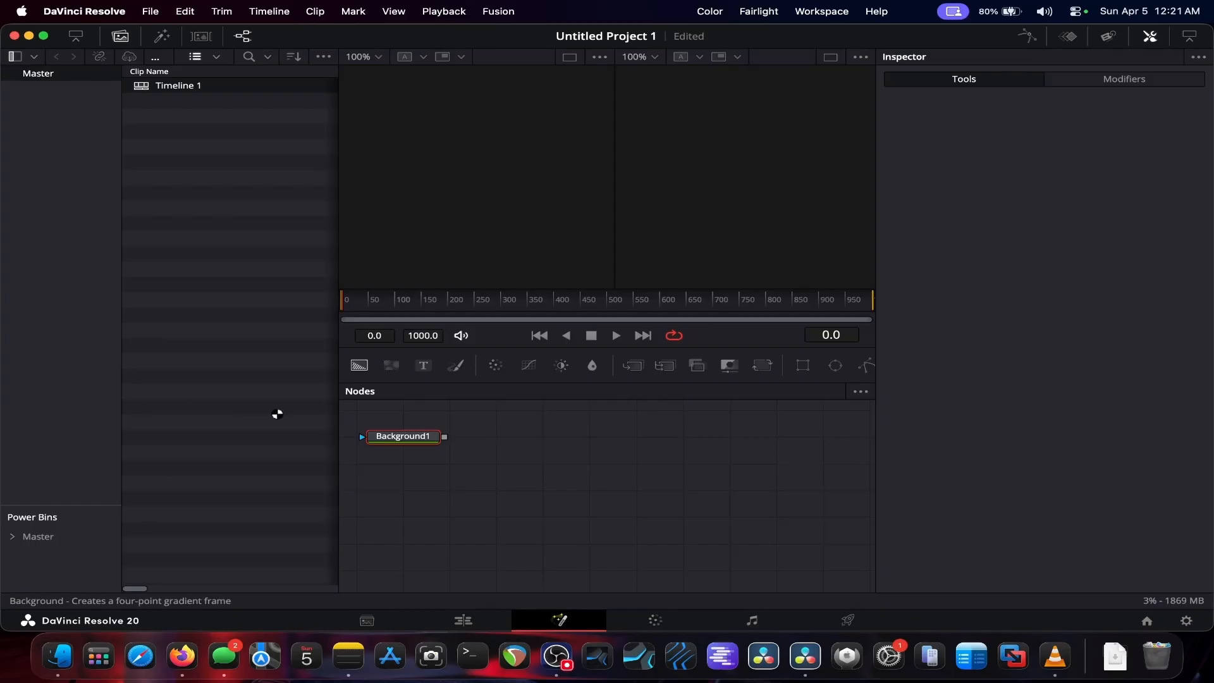
click(401, 437)
click(120, 37)
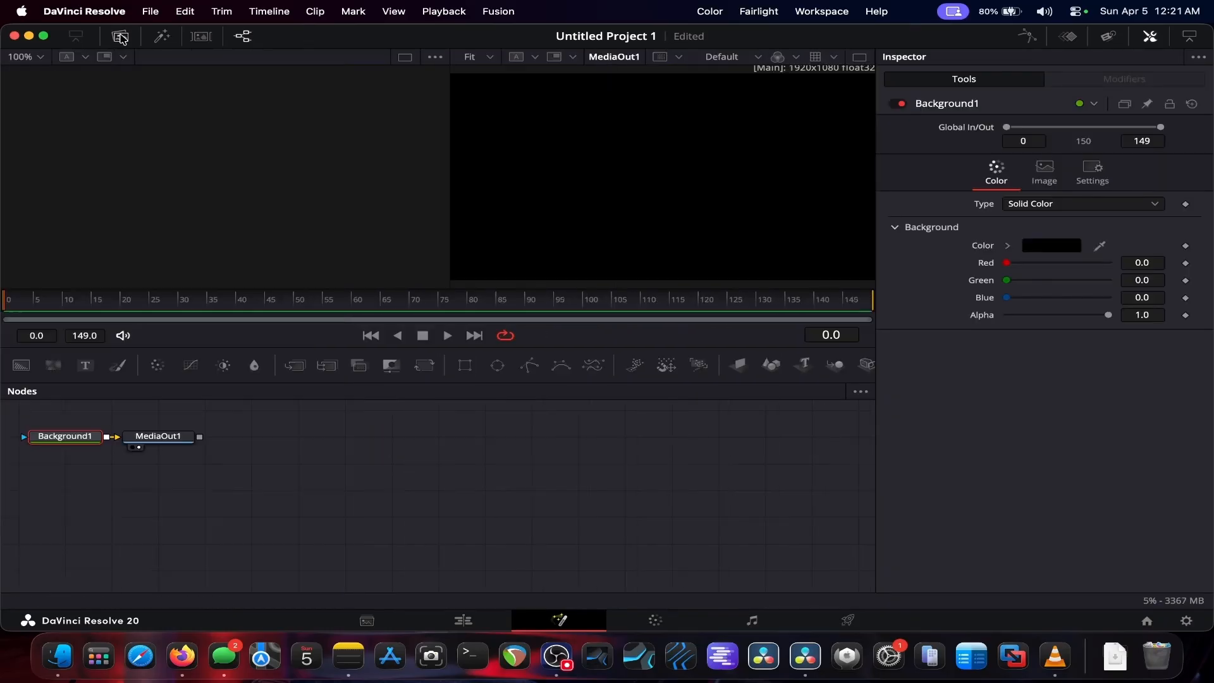
Step: Rearrange the Background1 and MediaOut1 nodes, spreading them apart across the node area
drag(47, 418, 220, 468)
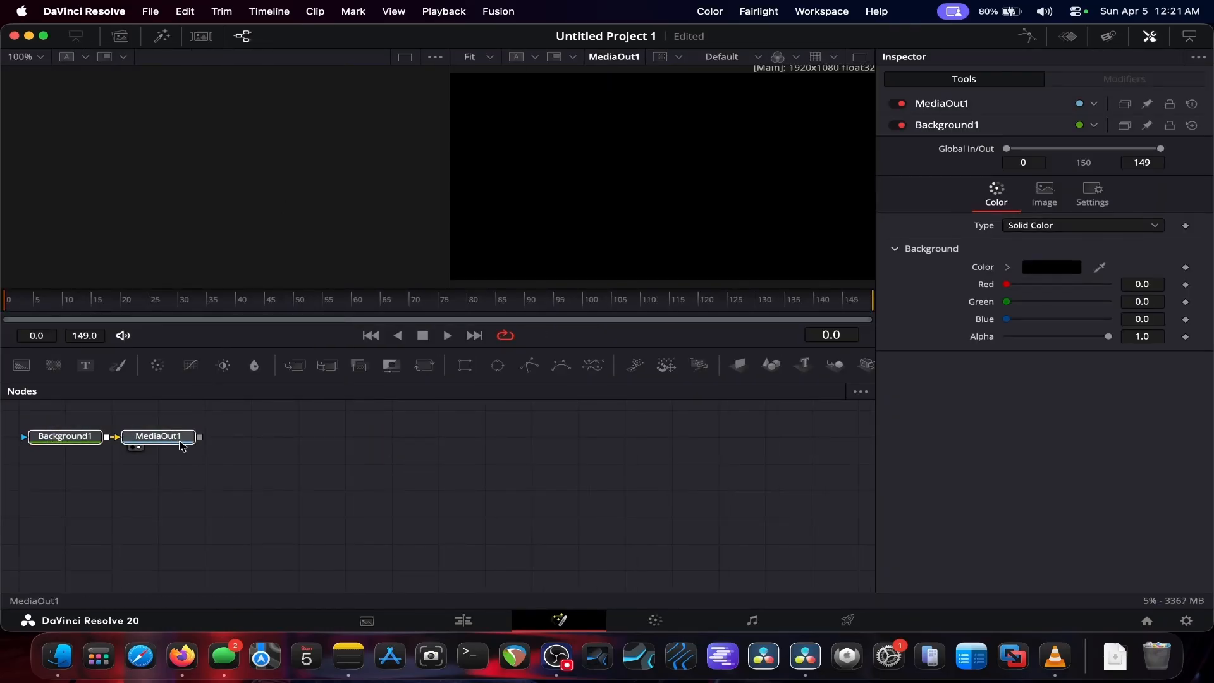
drag(171, 436, 554, 479)
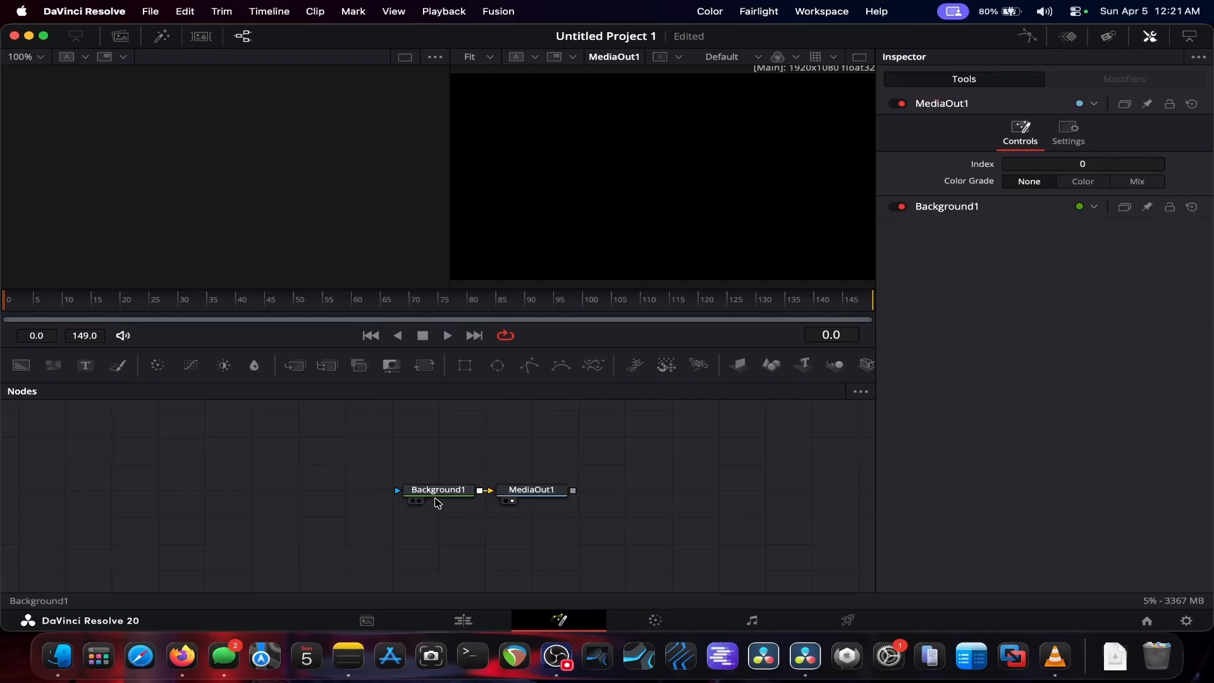
drag(436, 499, 250, 498)
drag(523, 496, 570, 496)
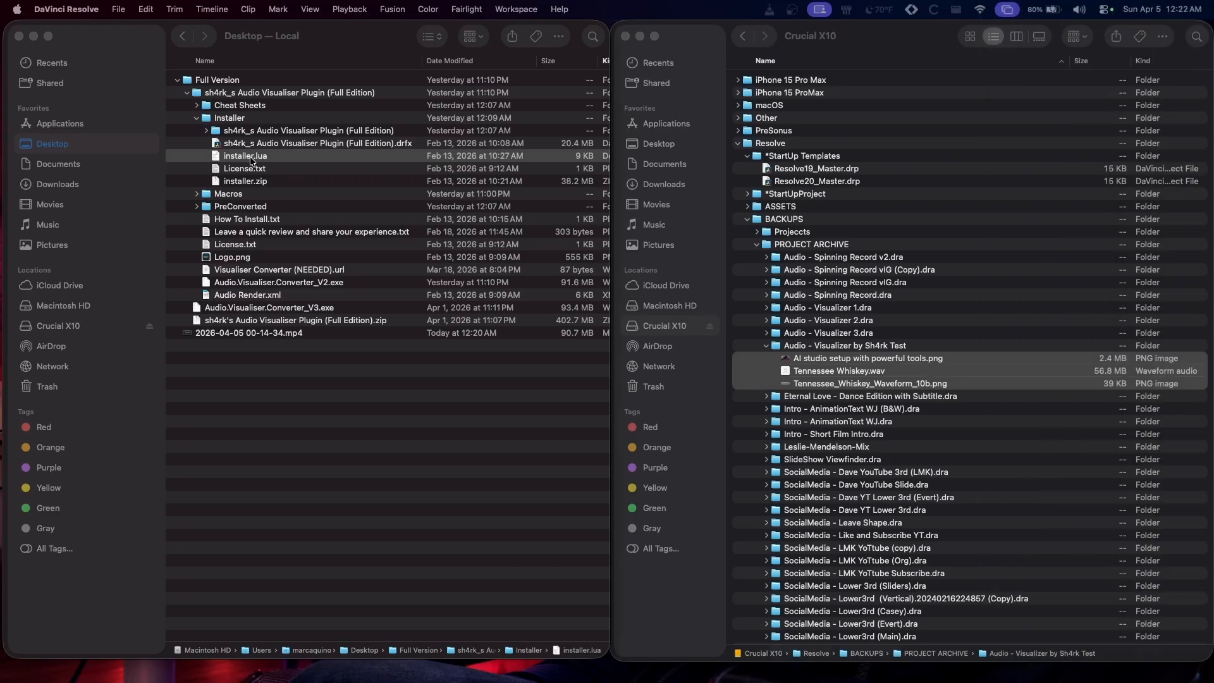
Step: Drag installer.lua from the Installer folder into the Fusion node area and accept the licence agreement
drag(246, 155, 0, 186)
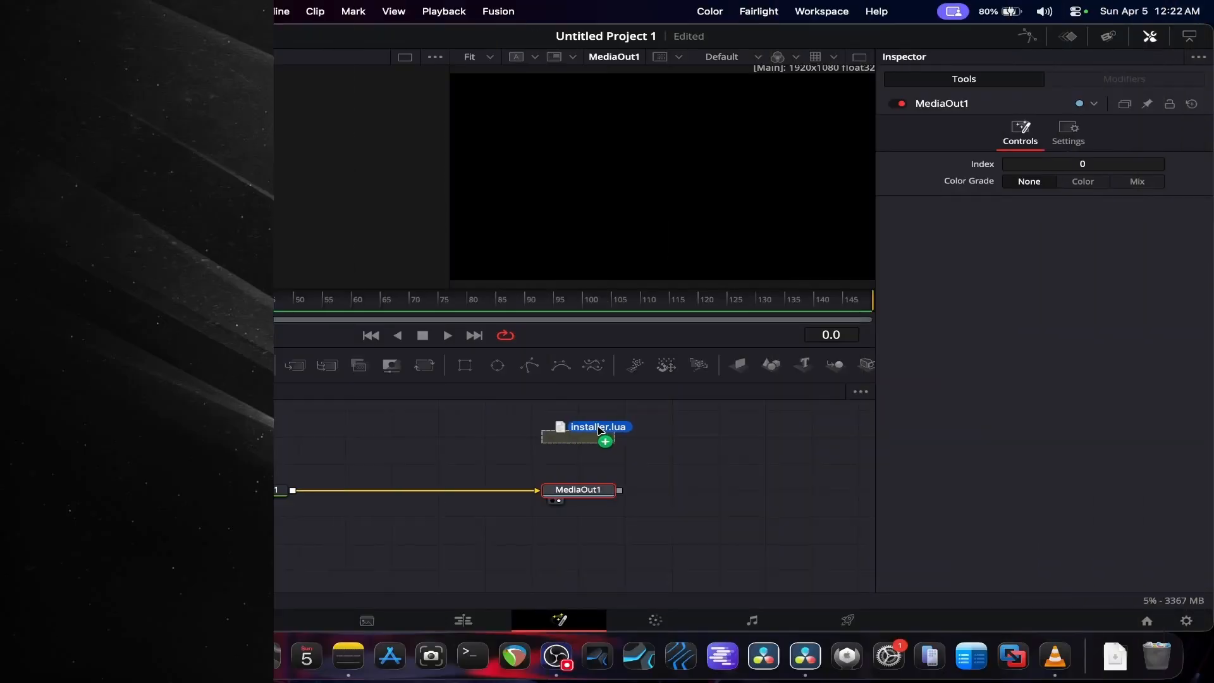
drag(604, 438, 525, 439)
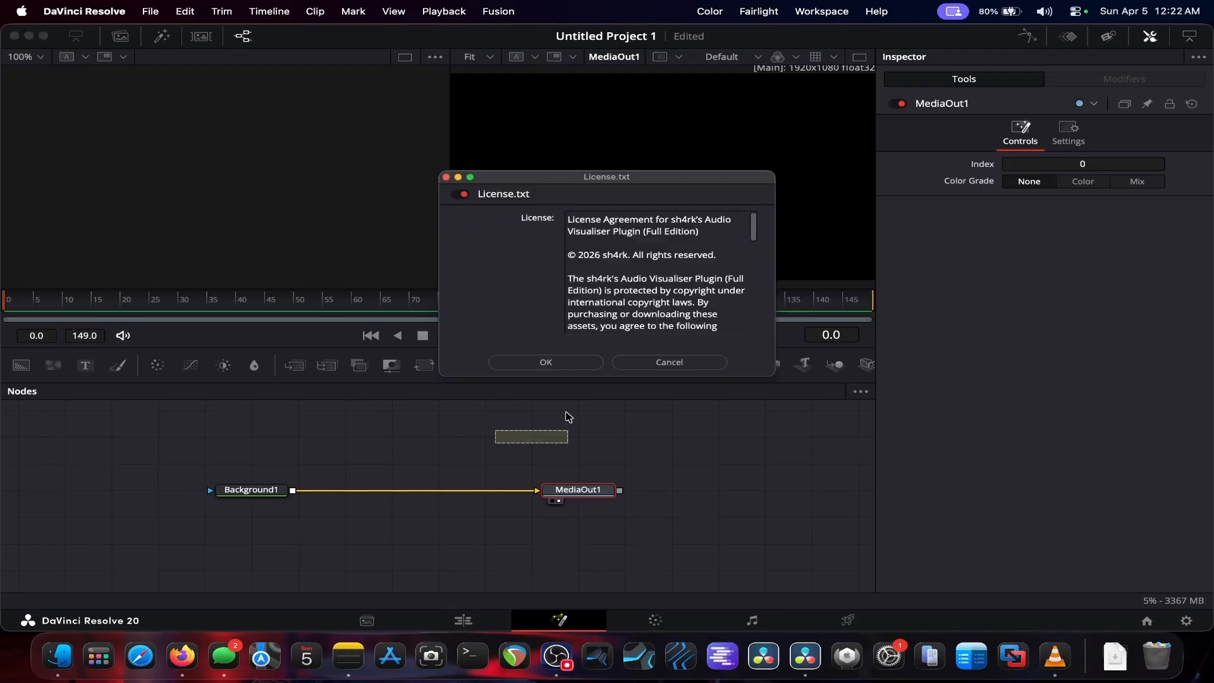
click(545, 361)
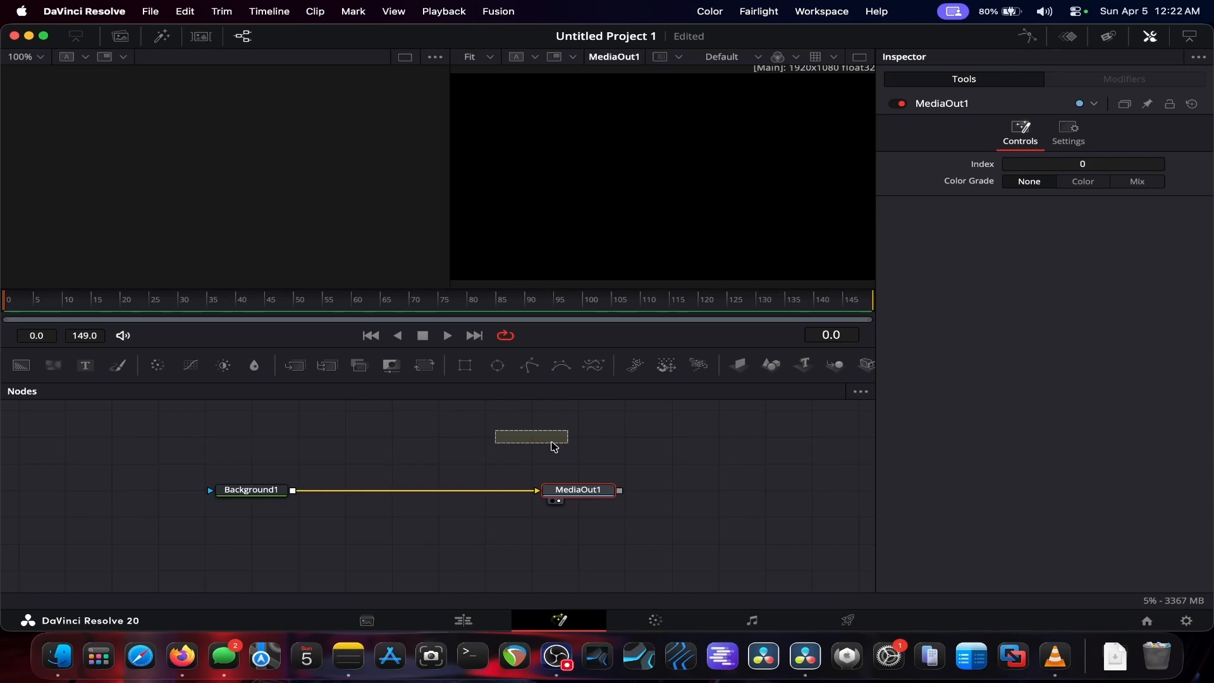
Step: Search the Select Tool list for vz tools and browse the results without adding any
key(shift+space)
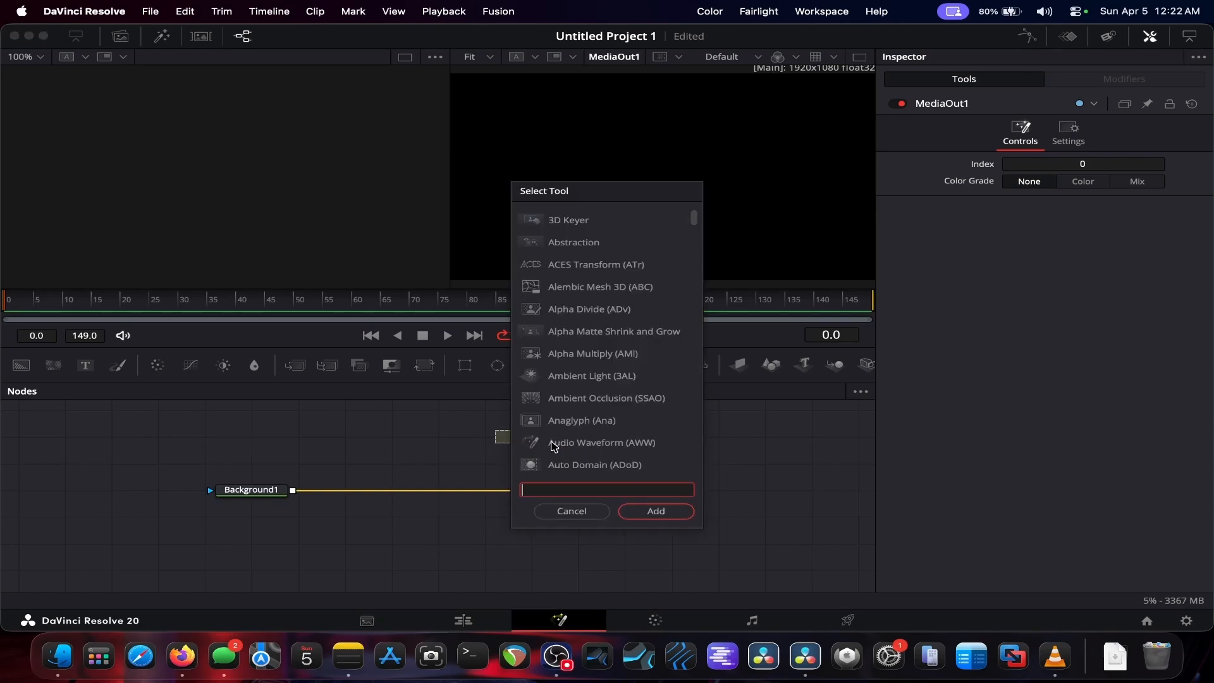
text(vz)
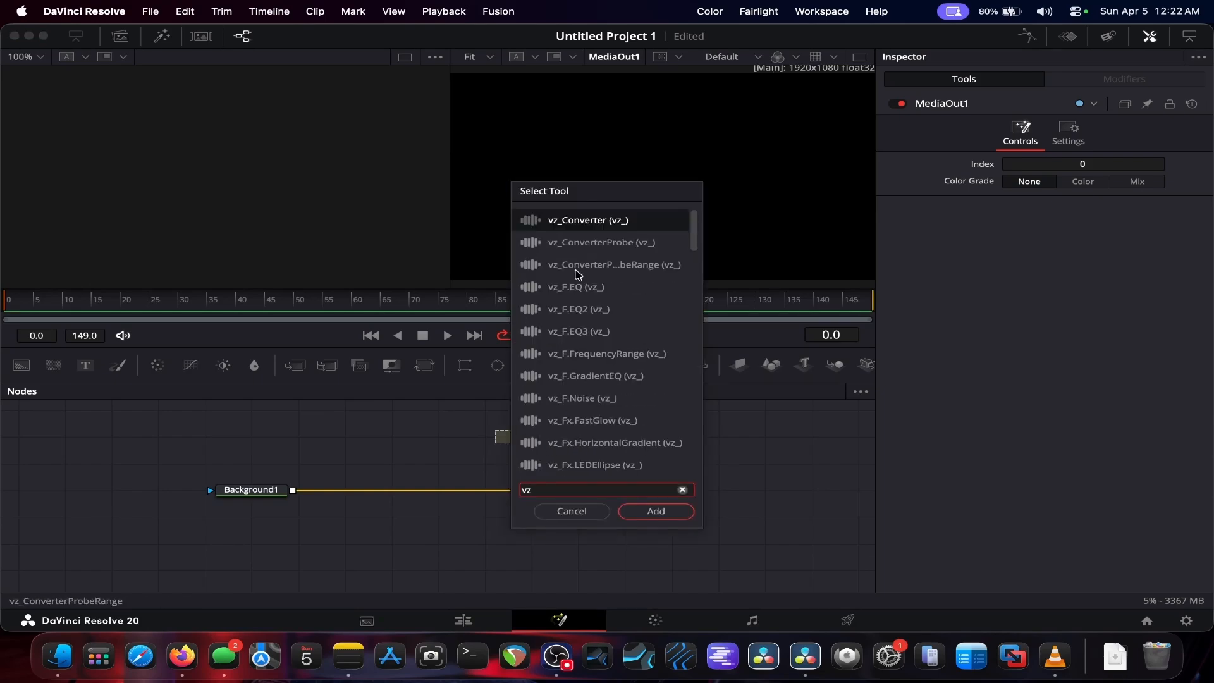
scroll(573, 239, down, 3)
scroll(572, 239, down, 10)
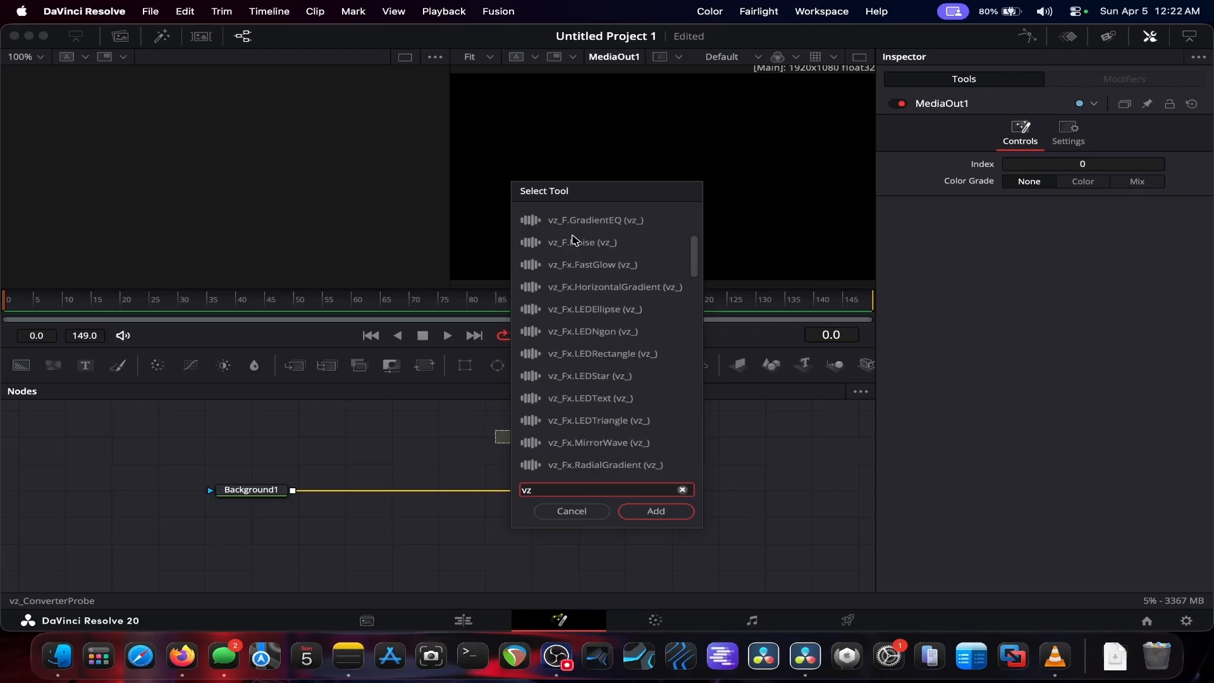
scroll(573, 239, down, 11)
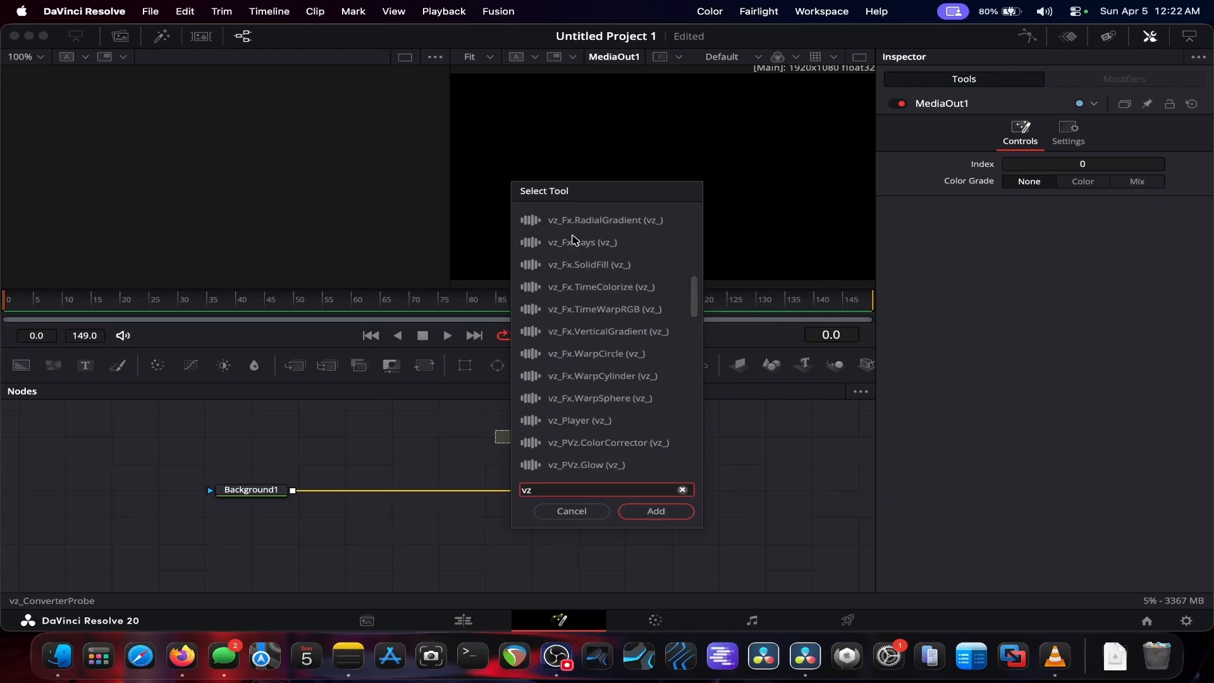
scroll(574, 239, down, 3)
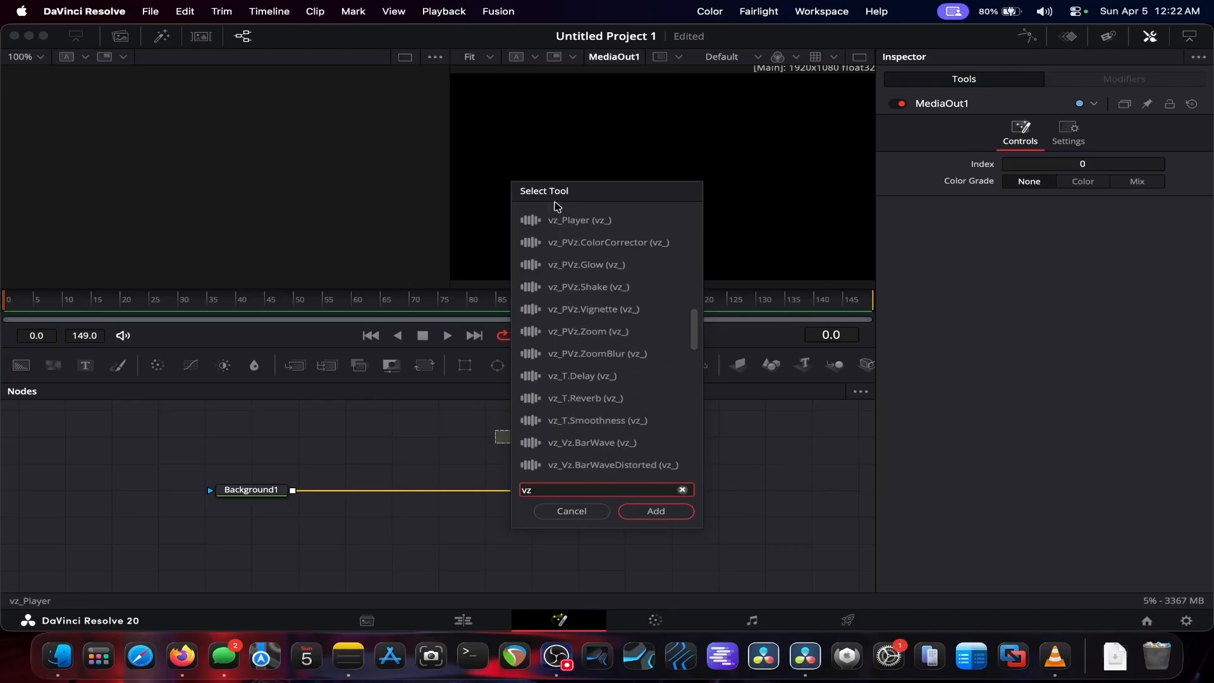
click(572, 511)
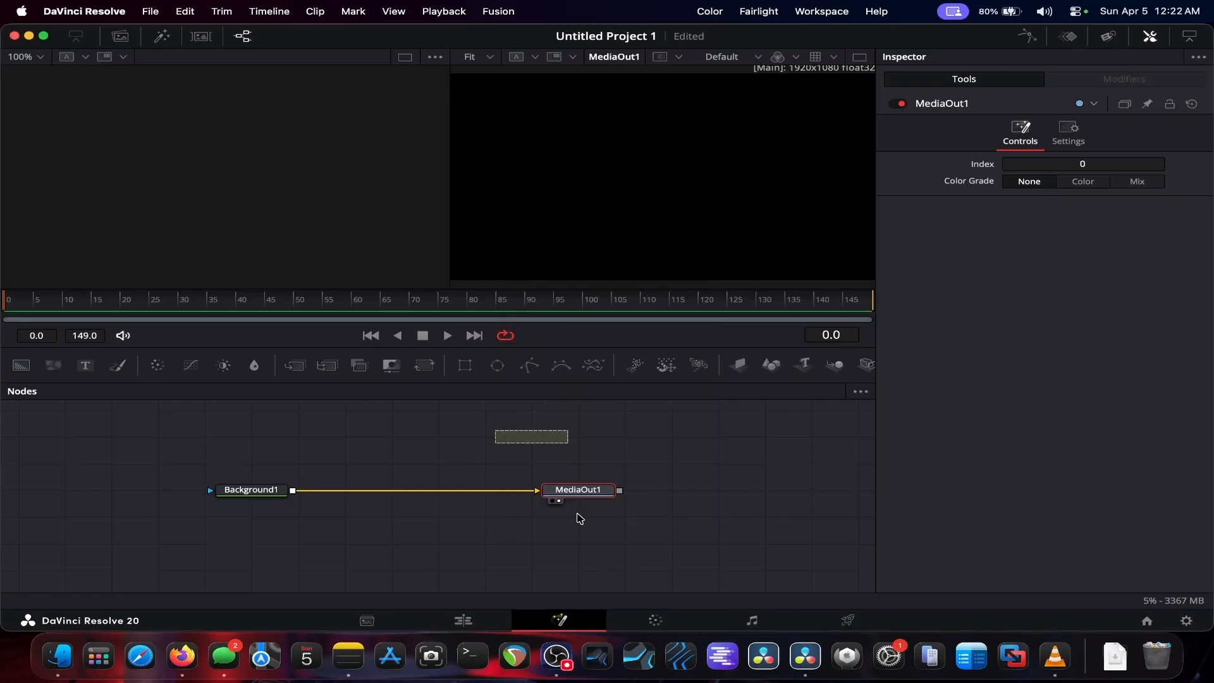
Step: Close the DaVinci Resolve window
click(14, 36)
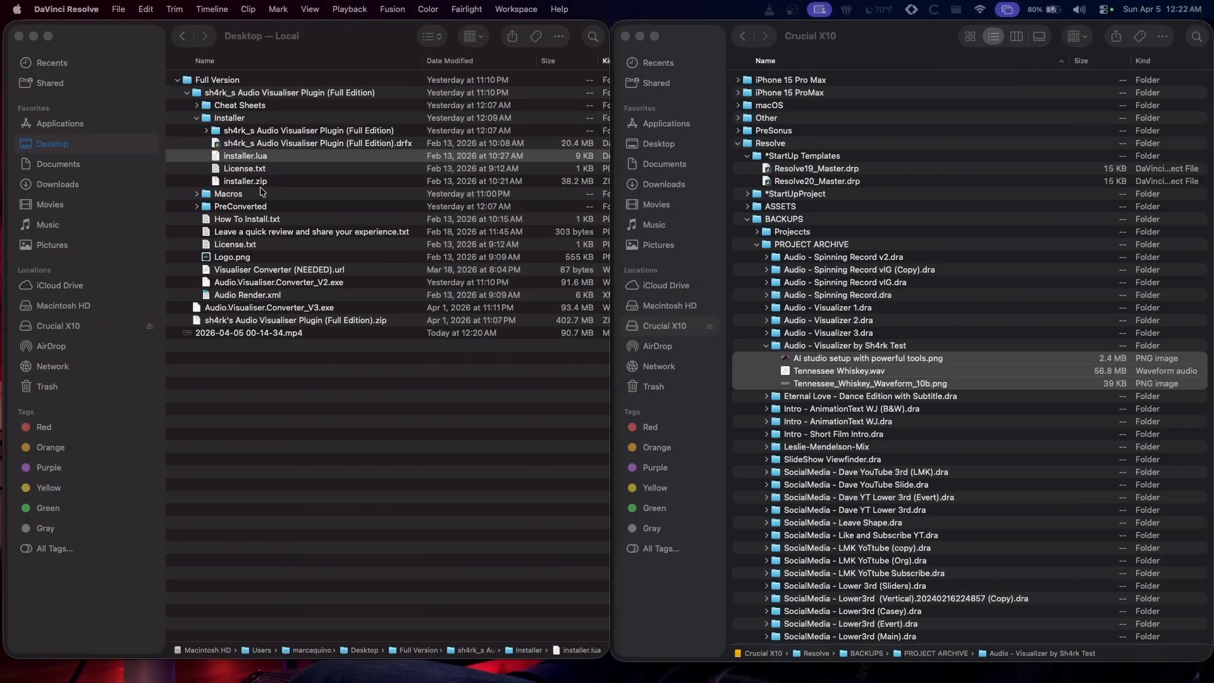
Step: Collapse the Installer folder and select Audio.Visualiser.Converter_V3.exe in the plugin folder
click(198, 119)
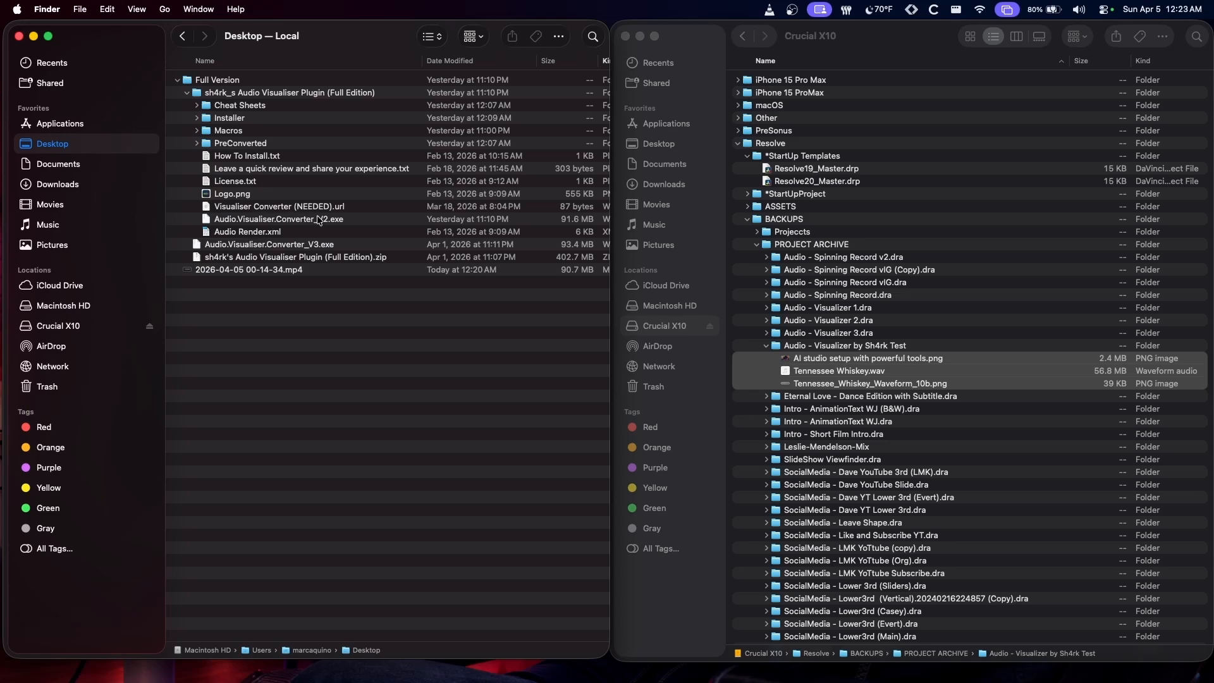
click(316, 249)
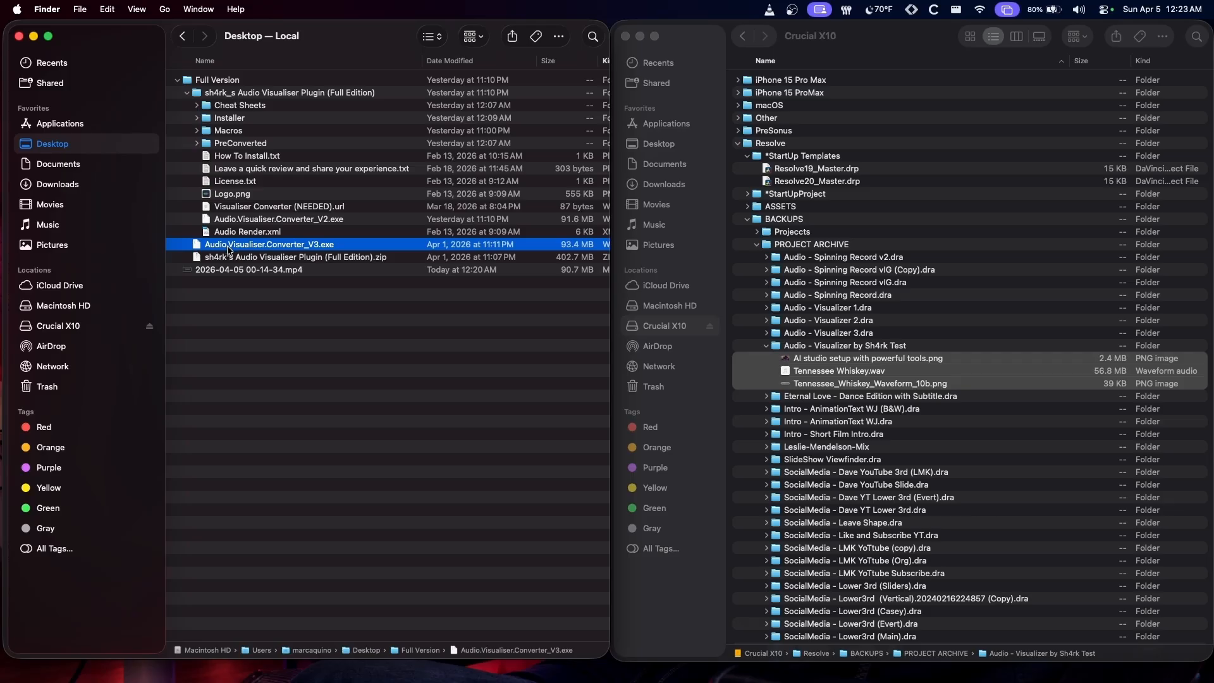
drag(232, 251, 256, 241)
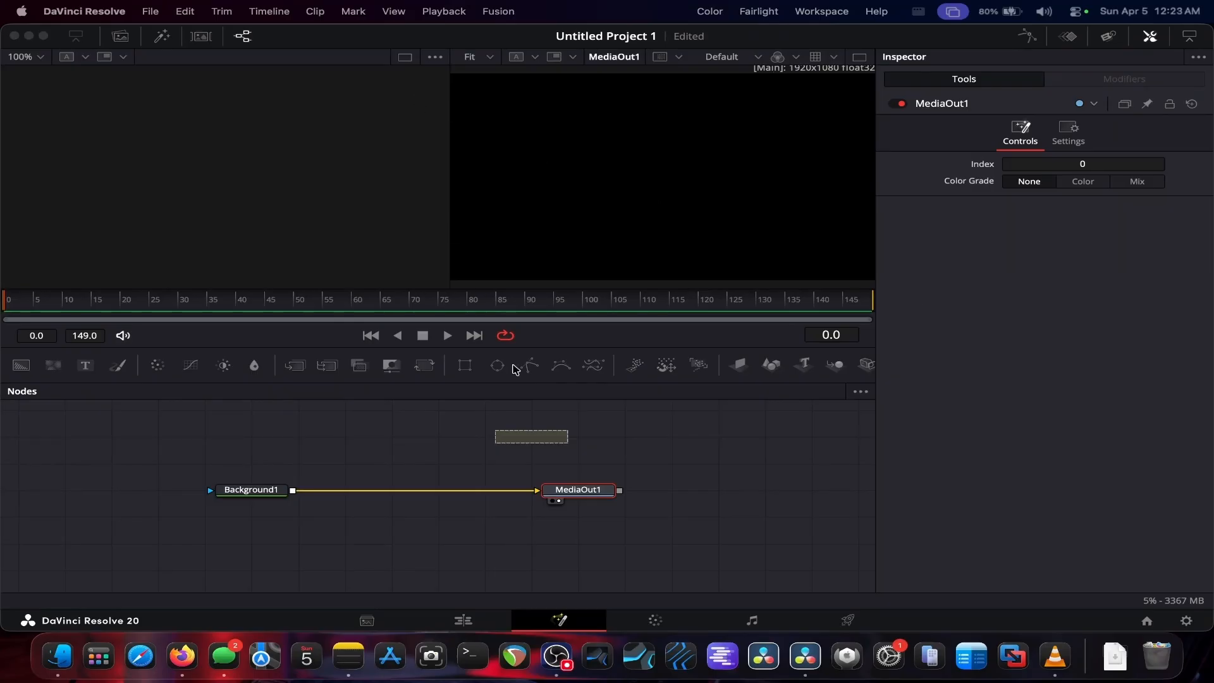
Step: Close the current Fusion project without saving changes
drag(674, 476, 244, 526)
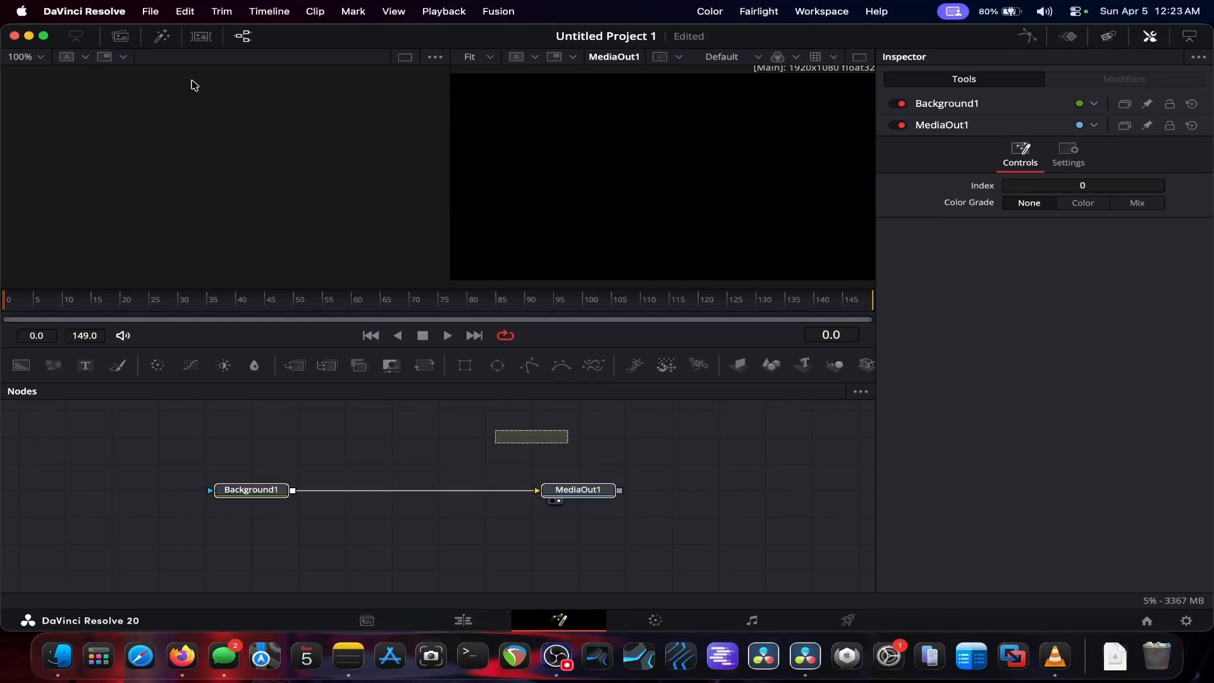
click(150, 12)
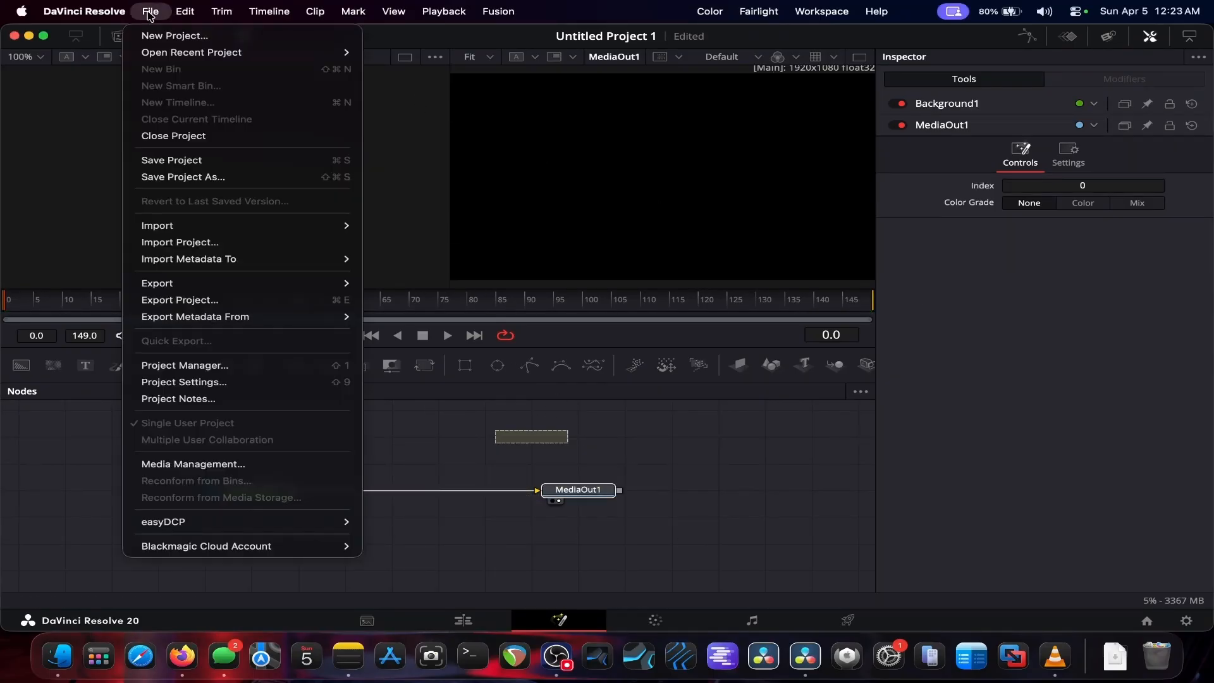
click(173, 136)
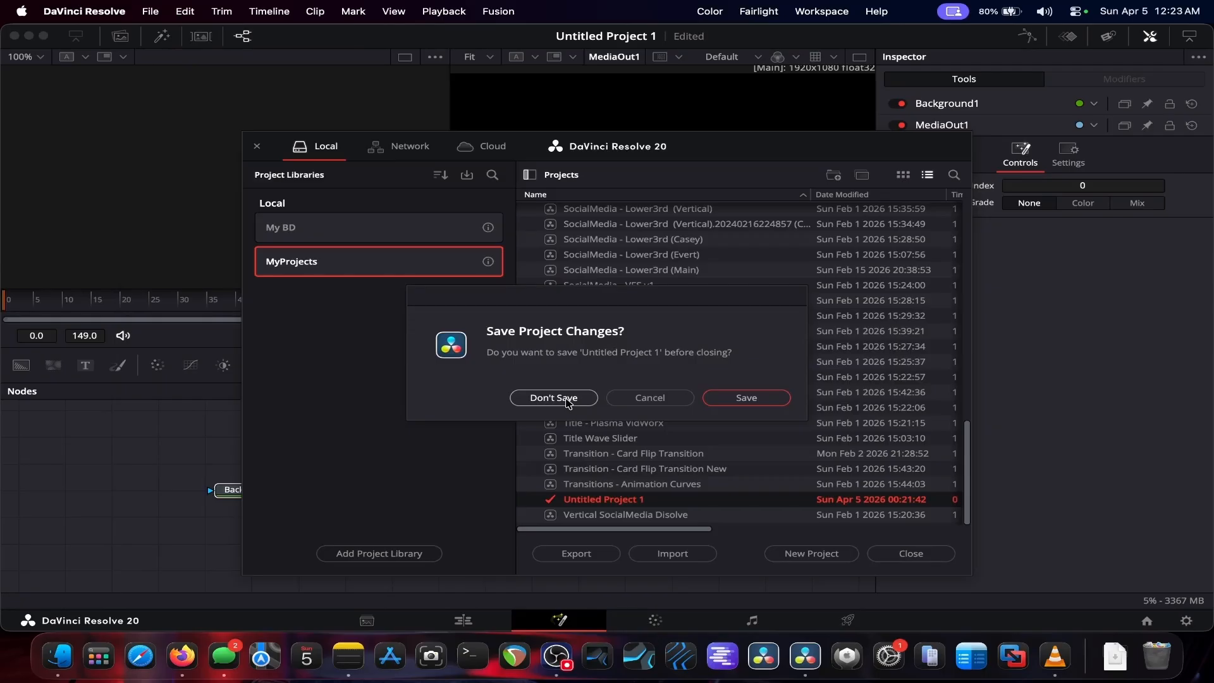
click(593, 400)
Step: Import the files of the Audio - Visualizer by Sh4rk Test folder into the media pool
click(121, 38)
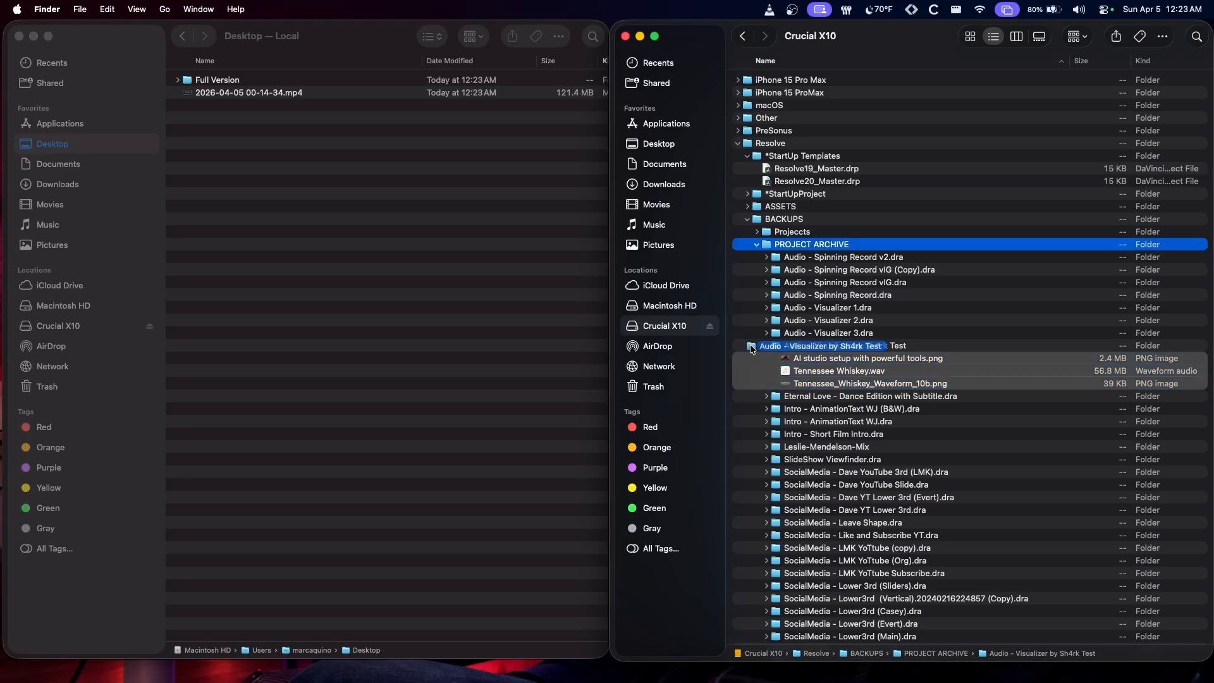
drag(752, 348, 1, 291)
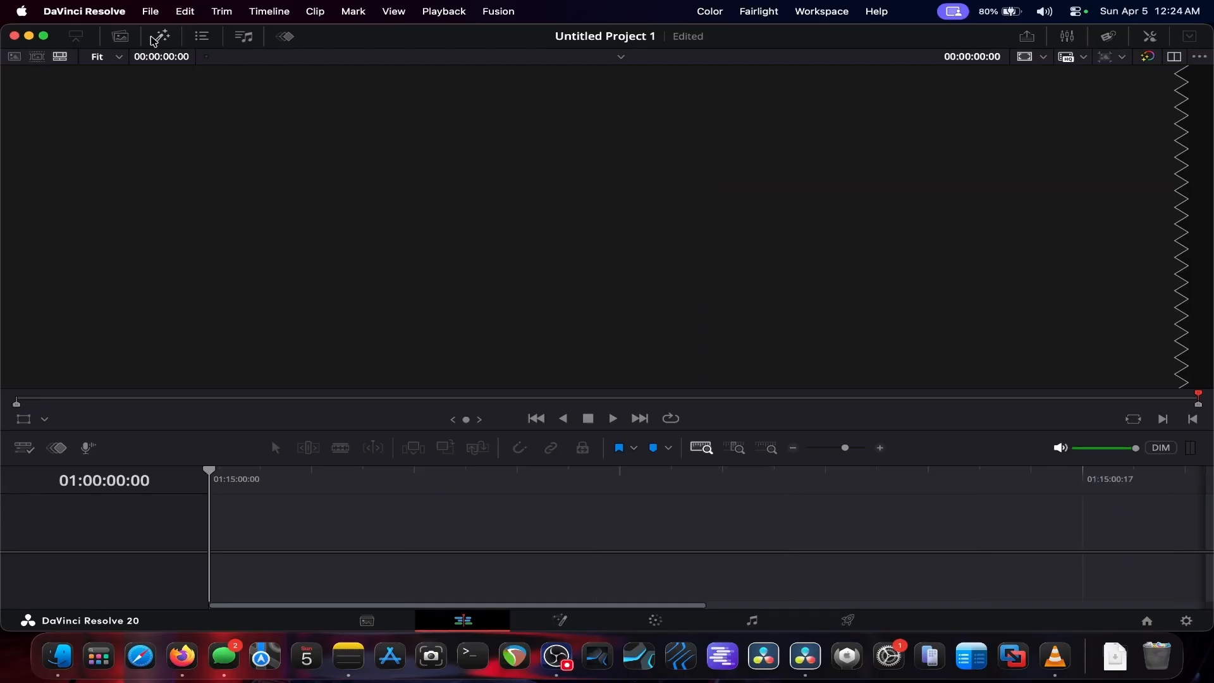
click(122, 36)
Step: Place Tennessee Whiskey.wav on the audio track and the AI studio setup image on the video track at the timeline start
drag(217, 124, 624, 573)
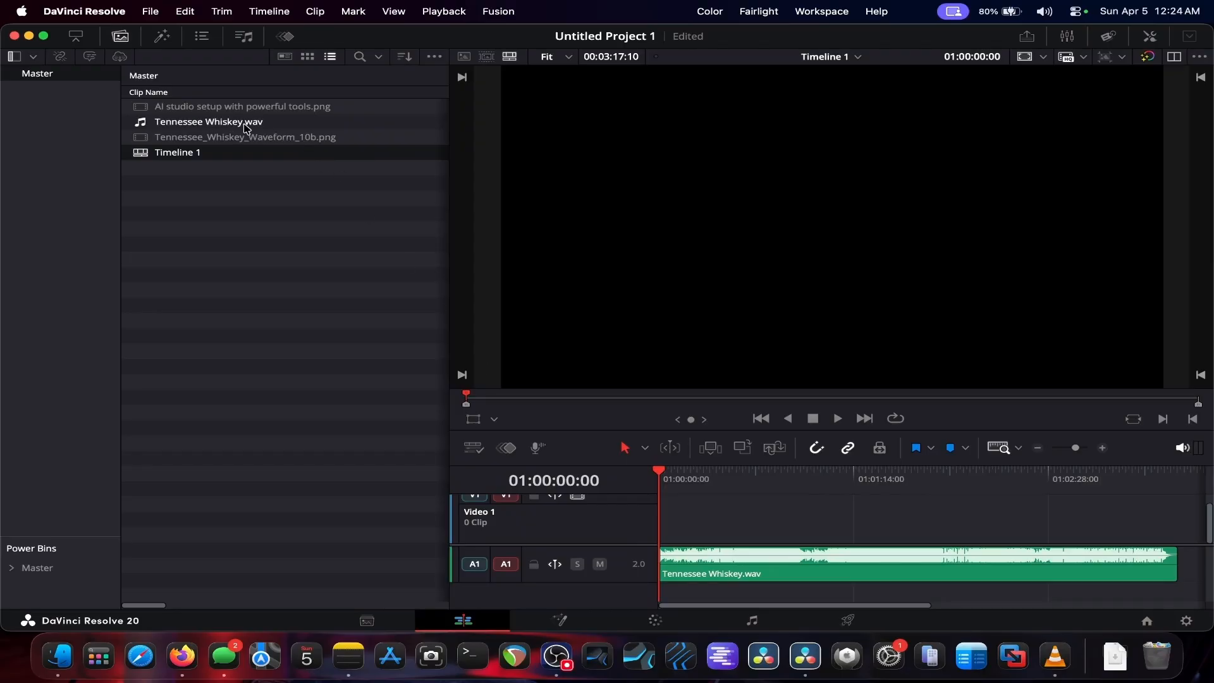
drag(253, 111, 656, 520)
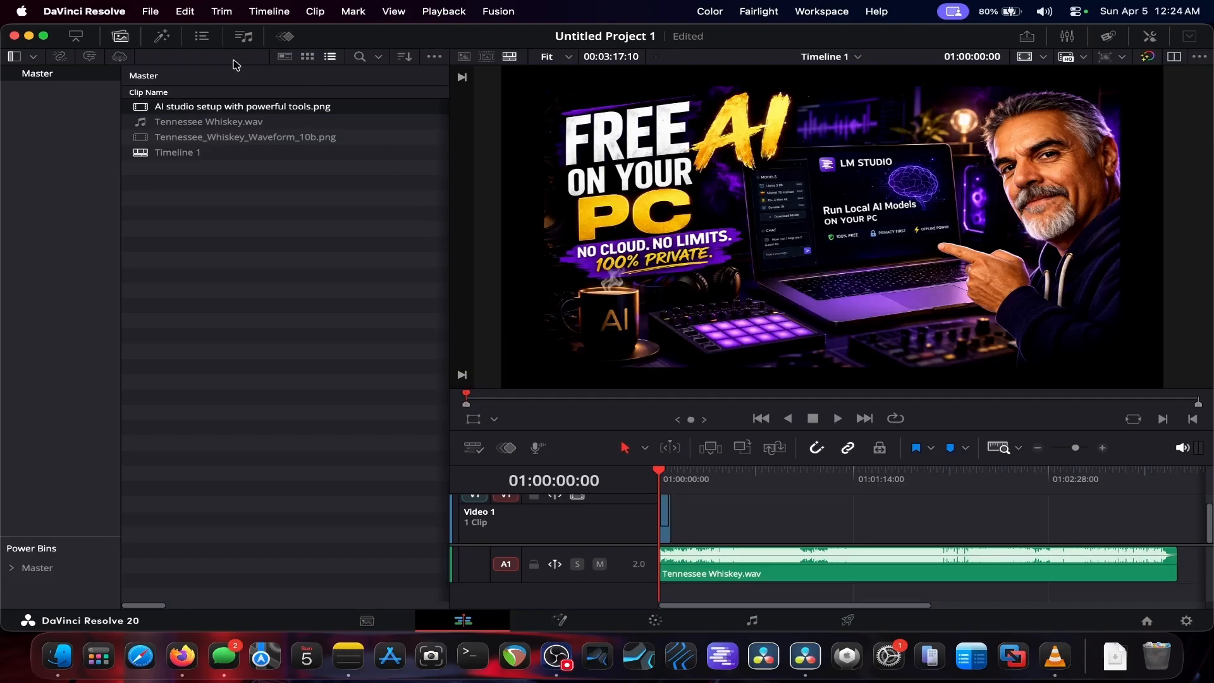
click(121, 36)
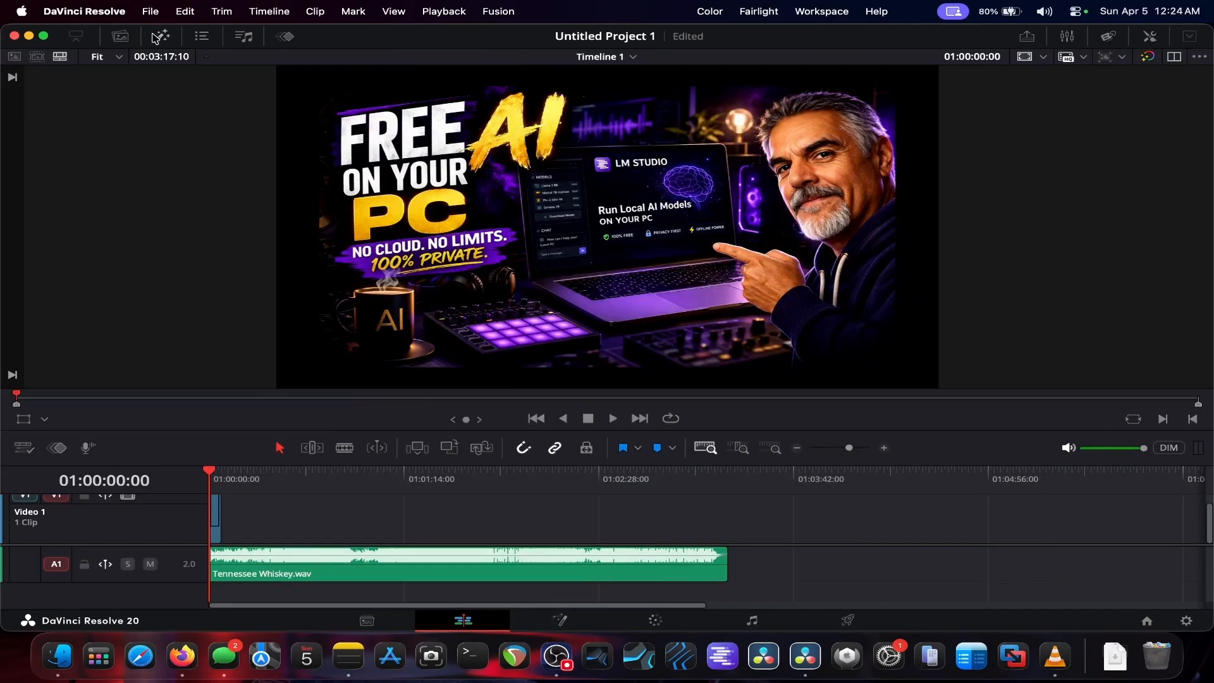
Step: Browse the sh4rk generators in the Effects library
click(163, 36)
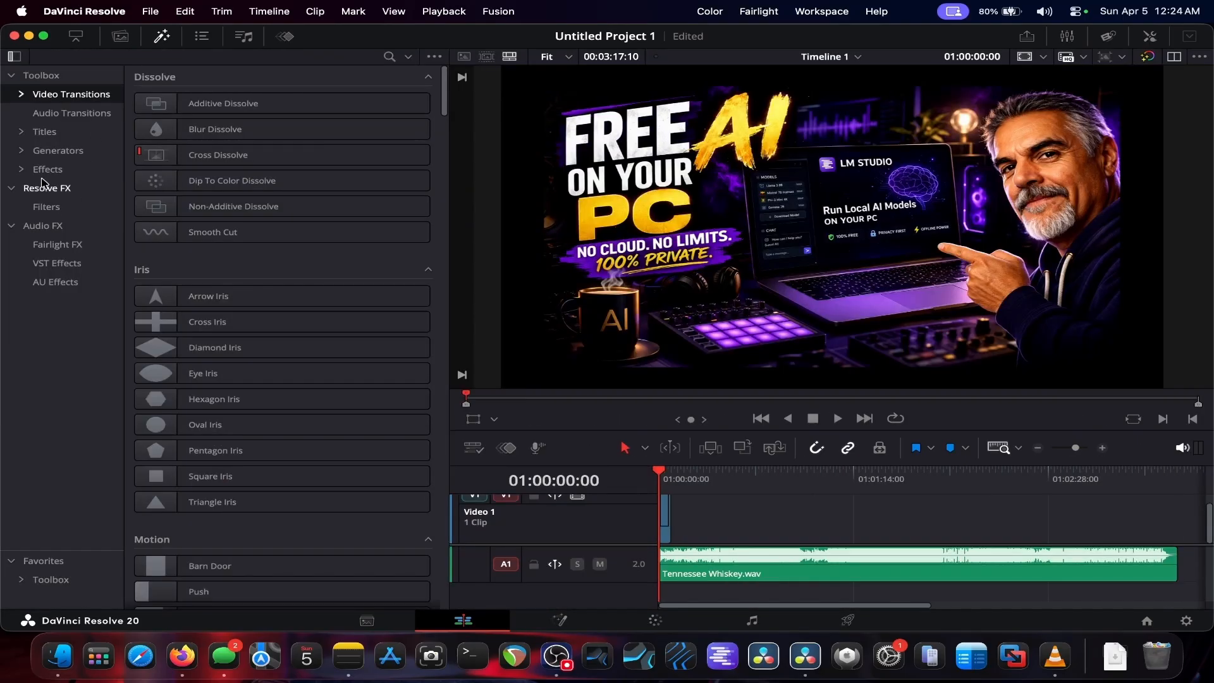
click(22, 152)
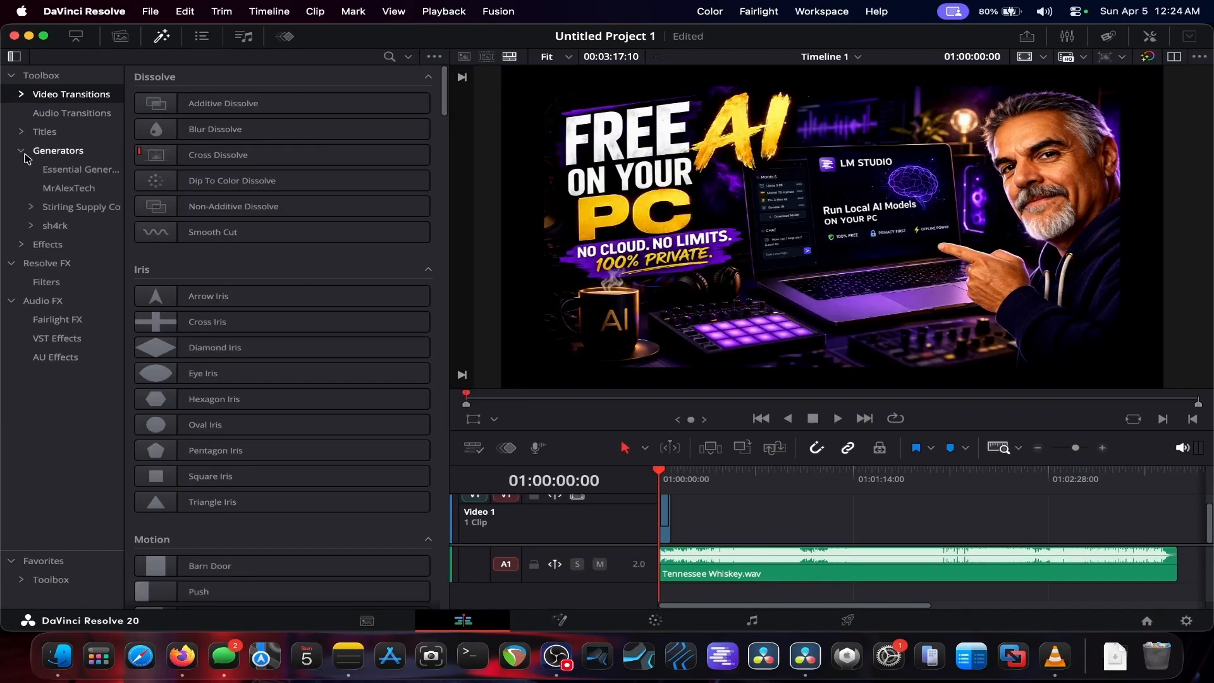
click(60, 226)
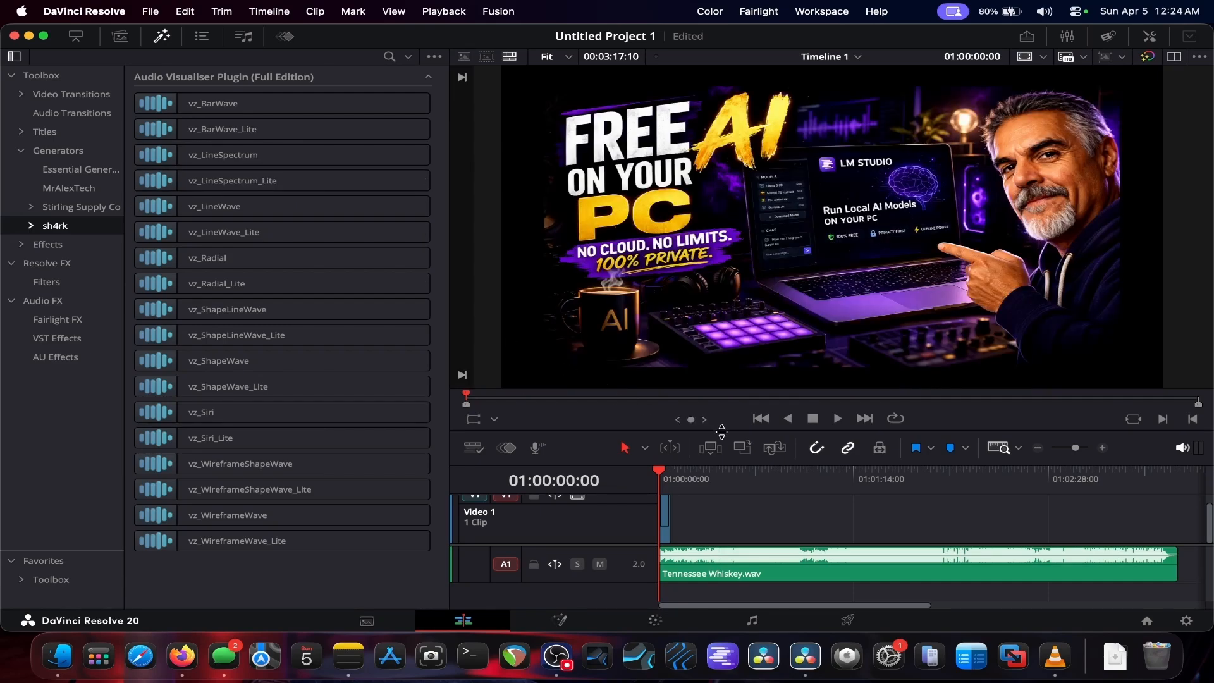
Step: Extend the AI studio setup image clip to the end of the Tennessee Whiskey audio clip
drag(720, 433, 687, 348)
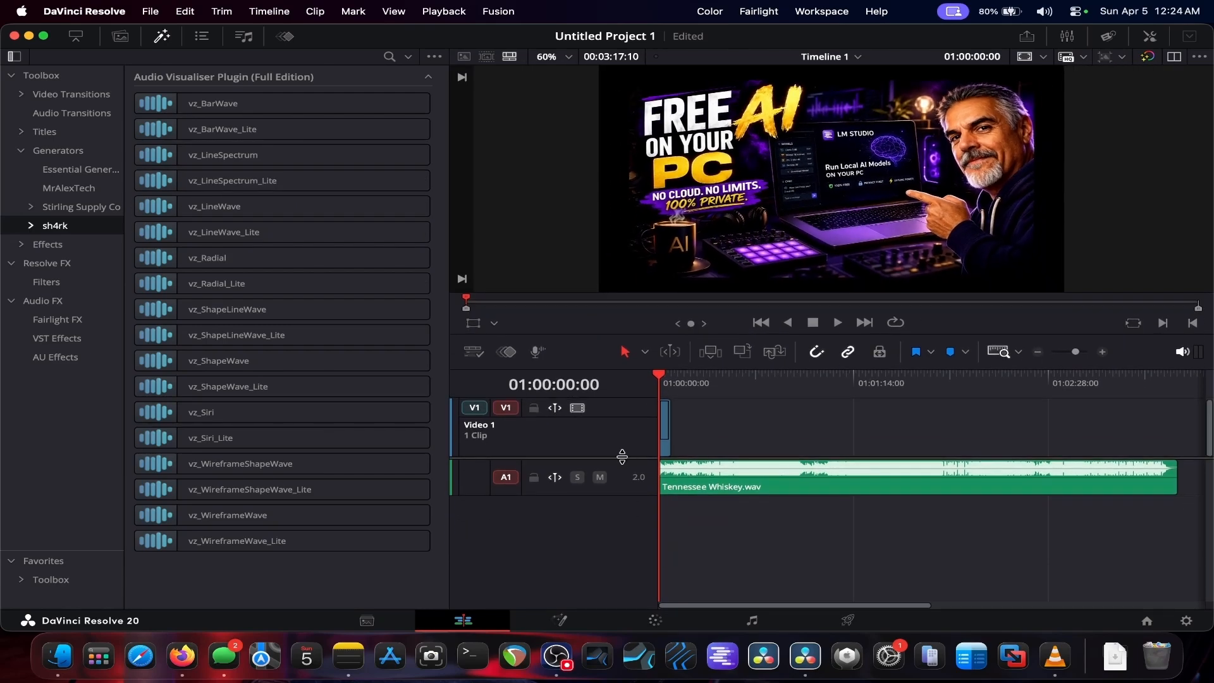
scroll(626, 506, up, 2)
drag(629, 545, 628, 557)
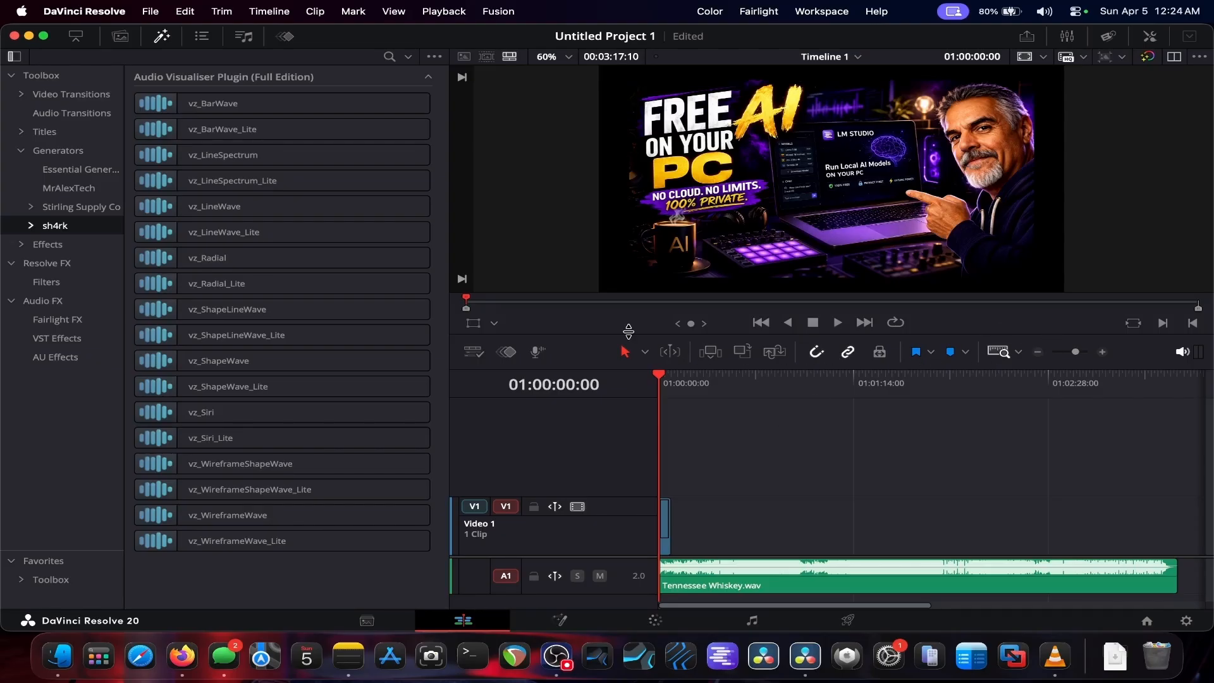
click(162, 36)
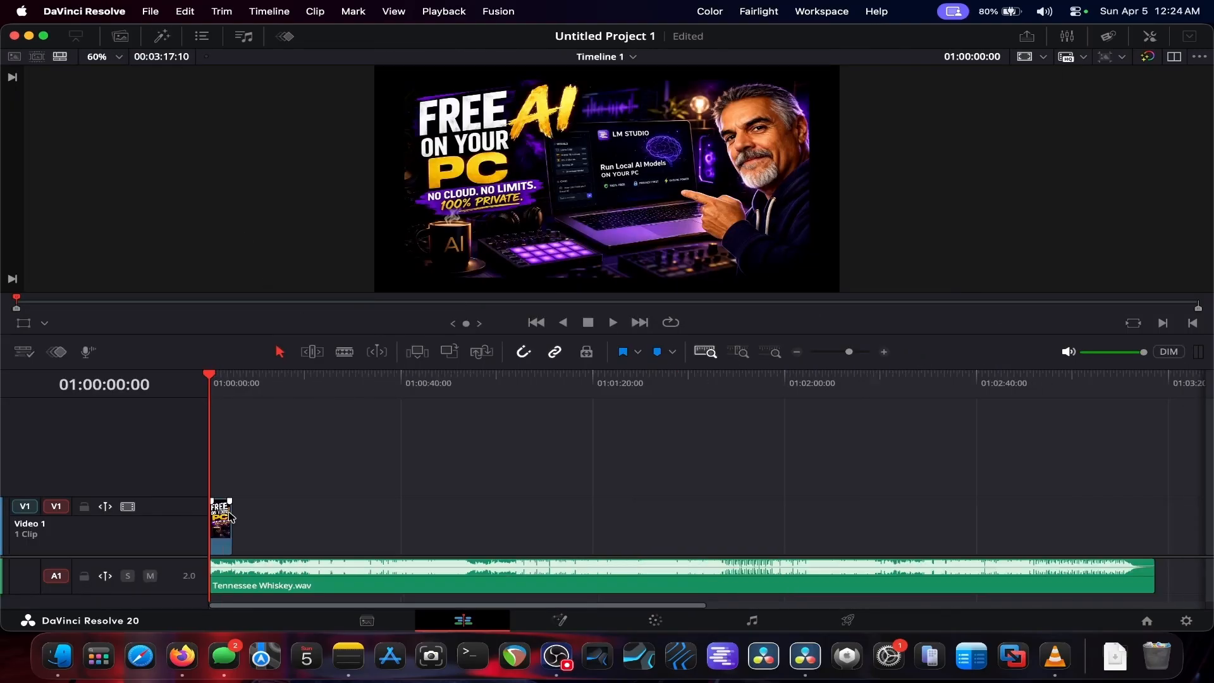
drag(236, 514, 1149, 542)
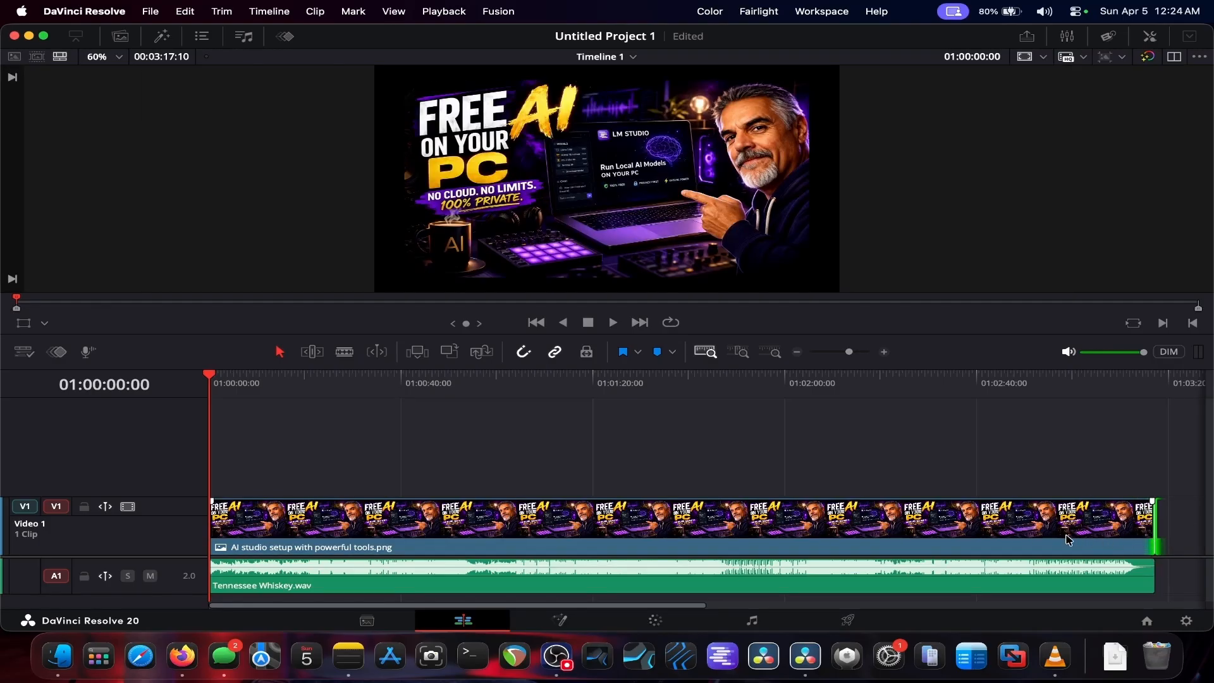
Step: Add the vz_LineSpectrum generator from sh4rk onto a new video track above the image at the timeline start
click(162, 38)
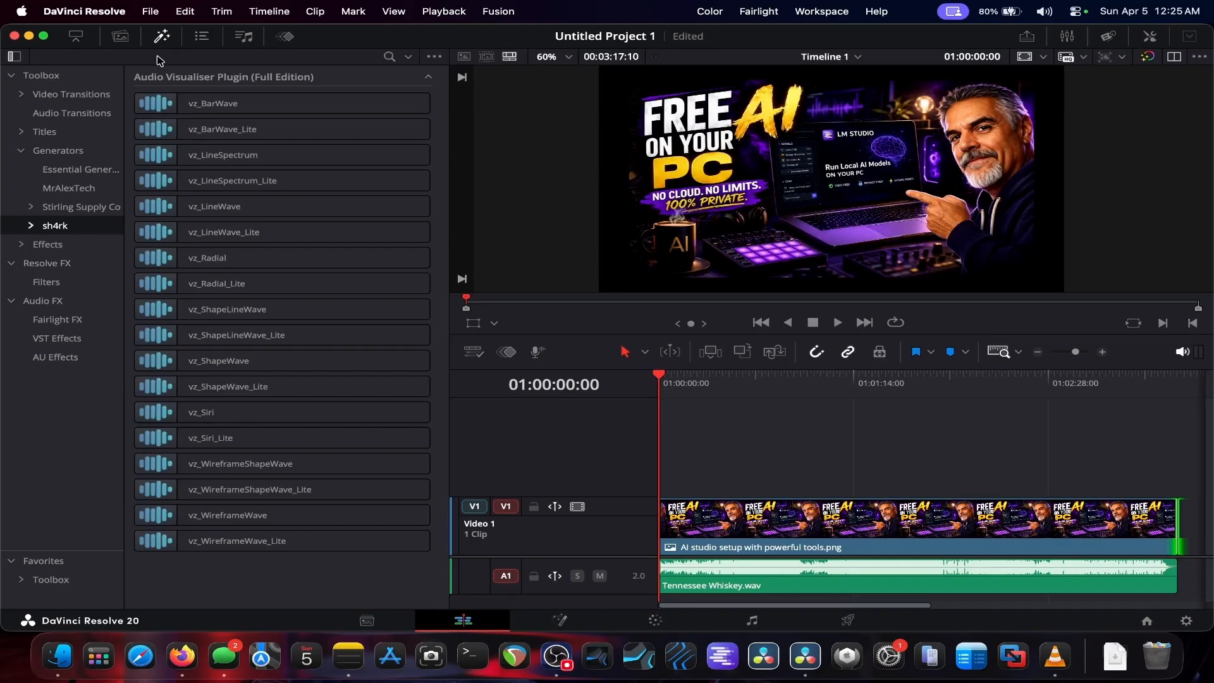
click(64, 153)
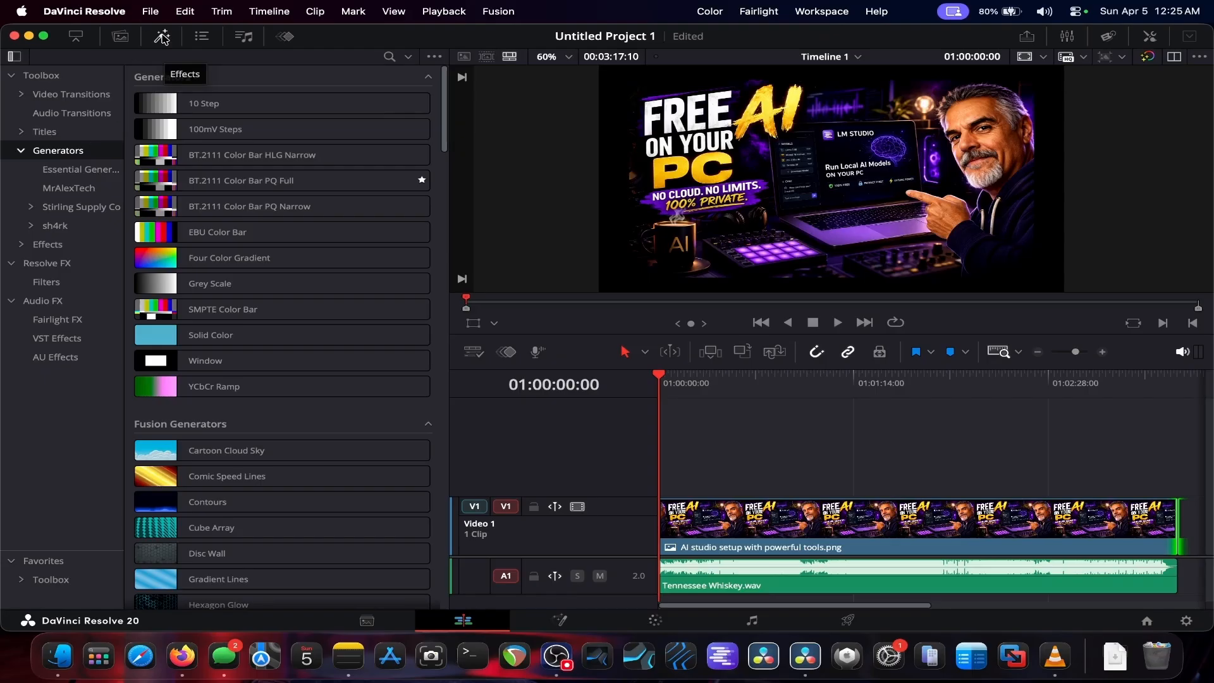
click(19, 152)
click(18, 151)
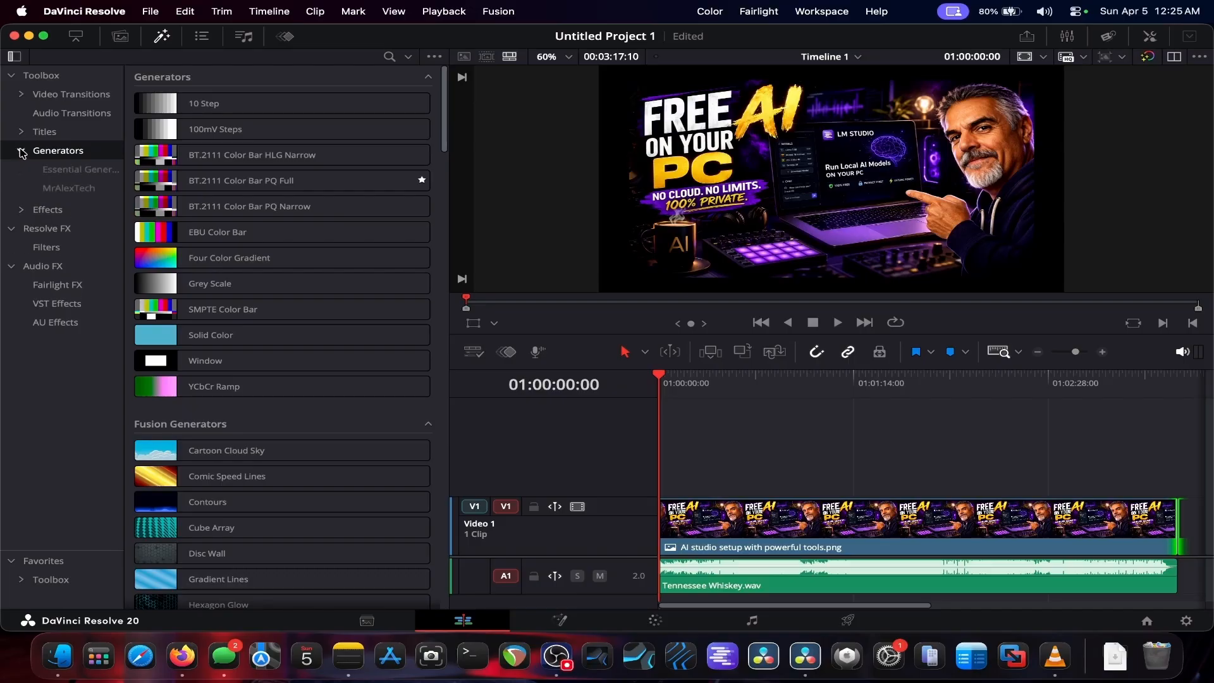
click(55, 225)
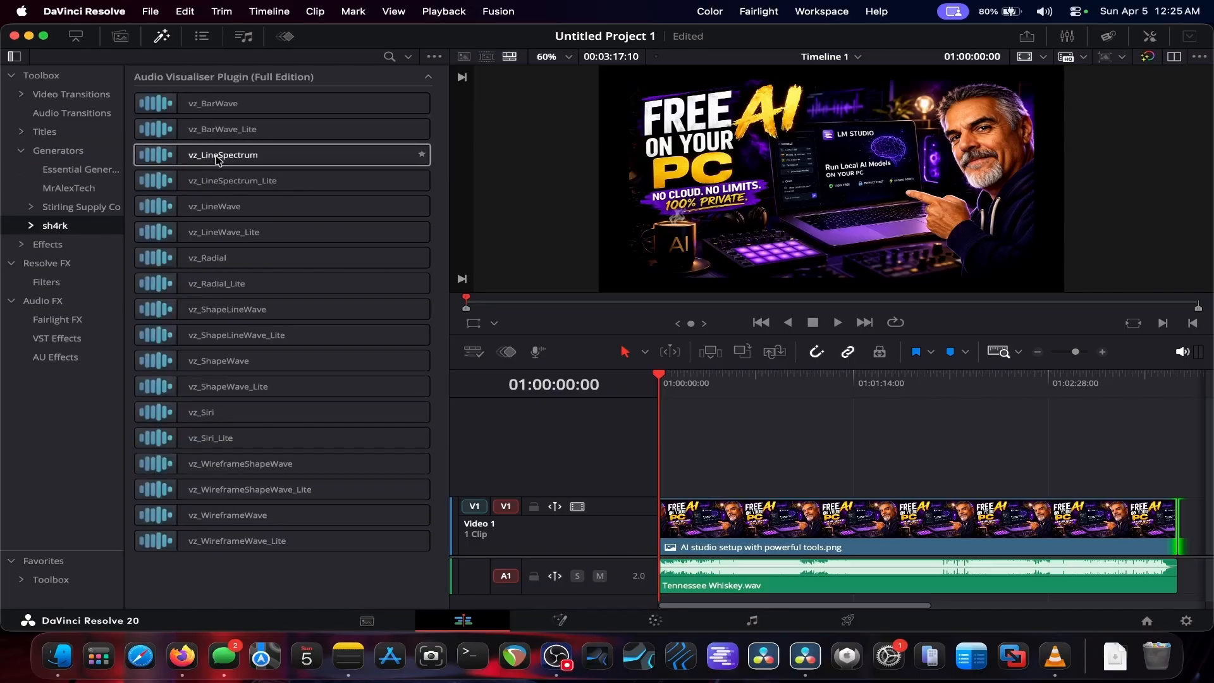
mouse_move(217, 160)
drag(216, 159, 664, 482)
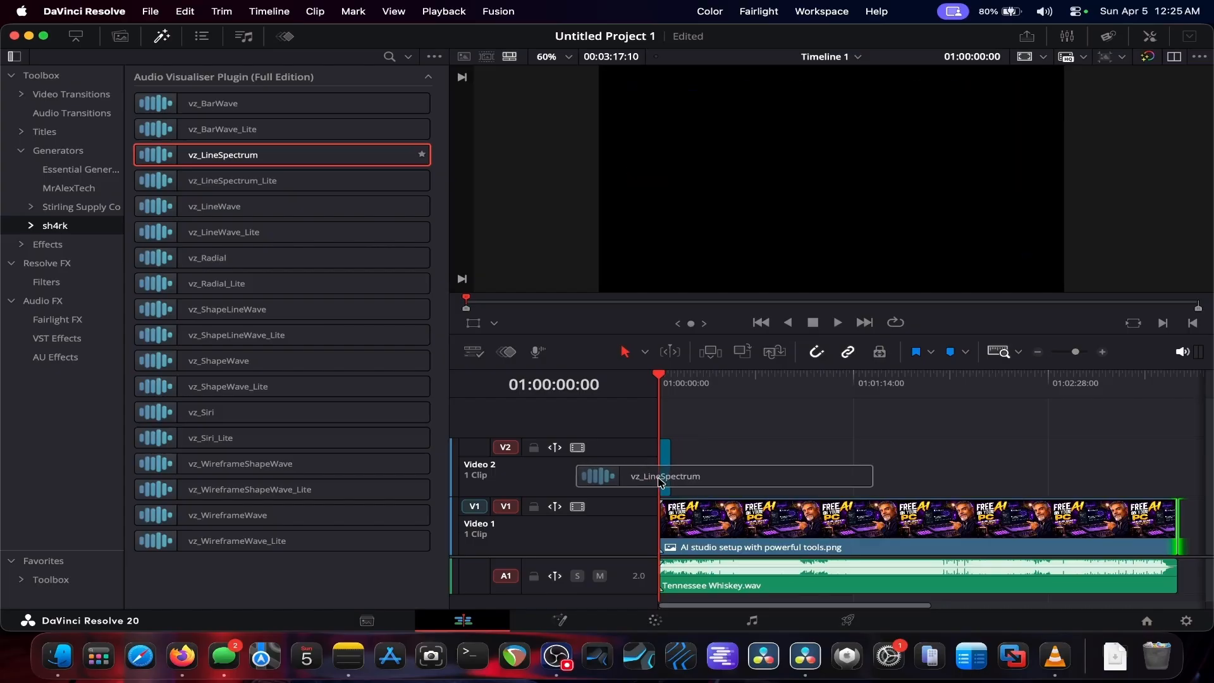
Step: Extend the vz_LineSpectrum clip to the end of the audio and open its settings in the Inspector
click(162, 40)
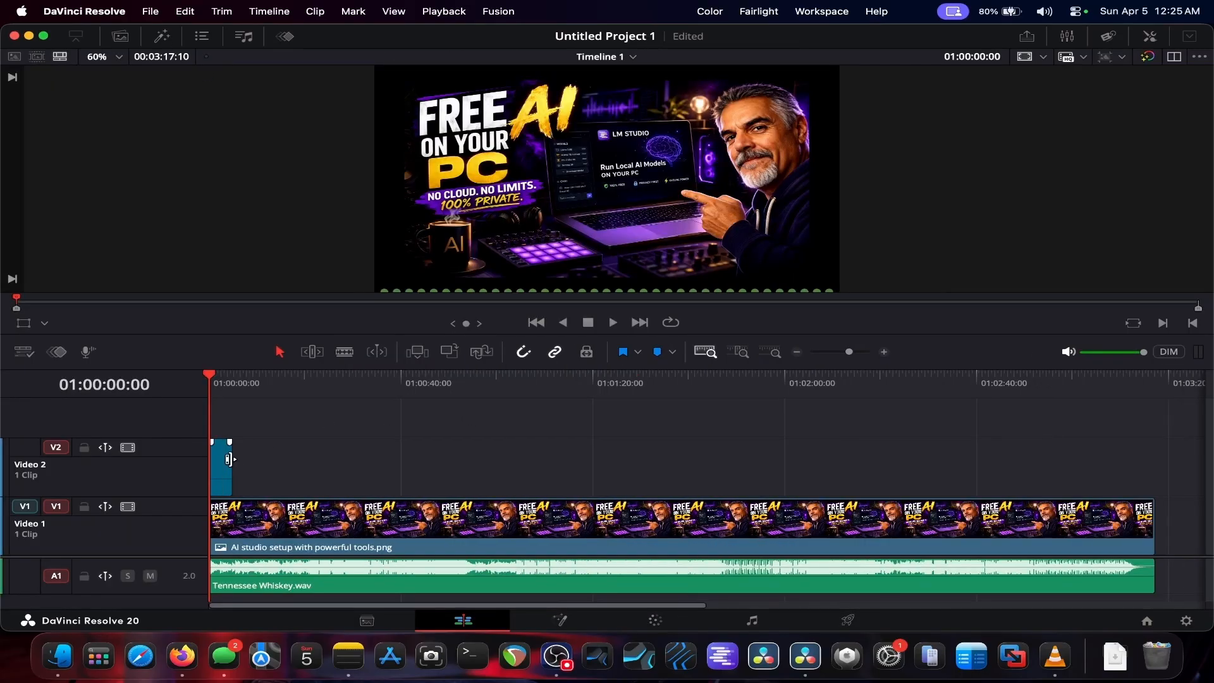
drag(233, 464, 1153, 469)
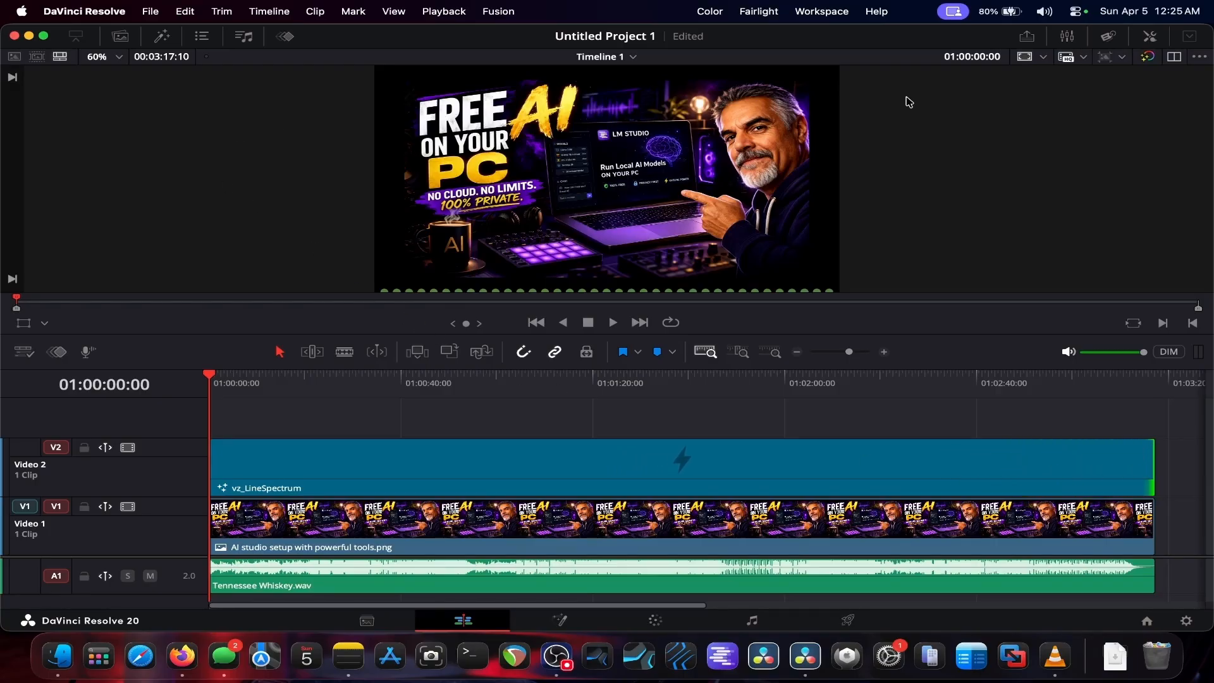
click(1151, 37)
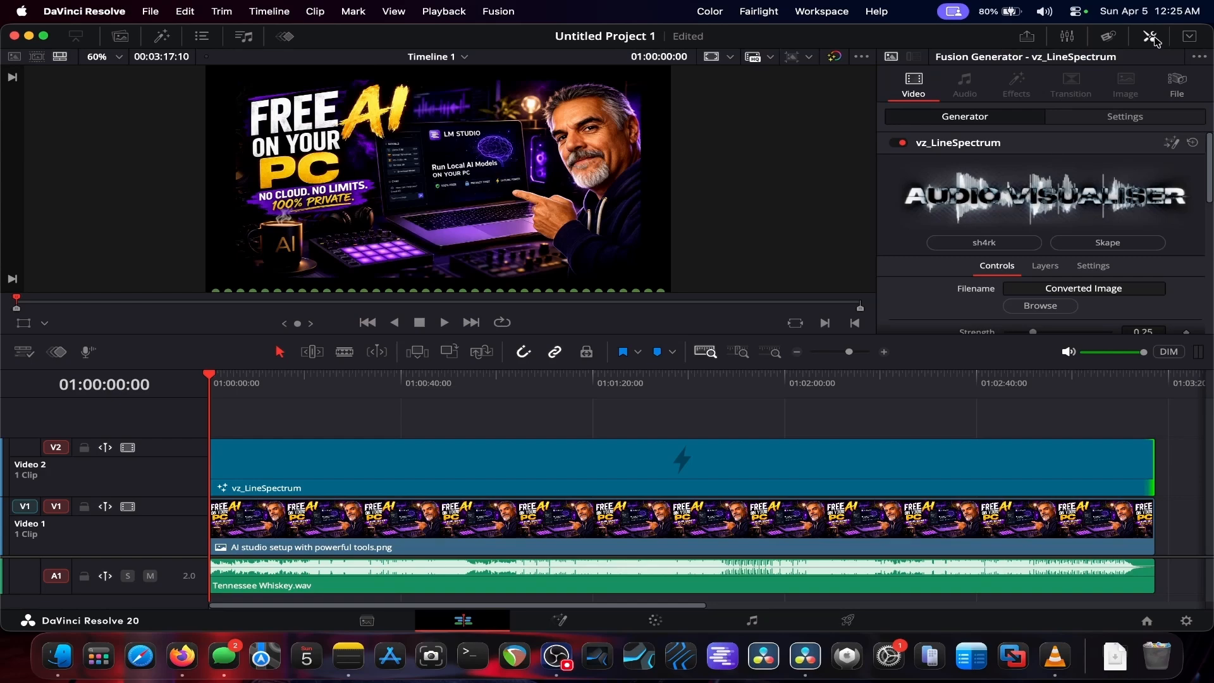
click(1189, 38)
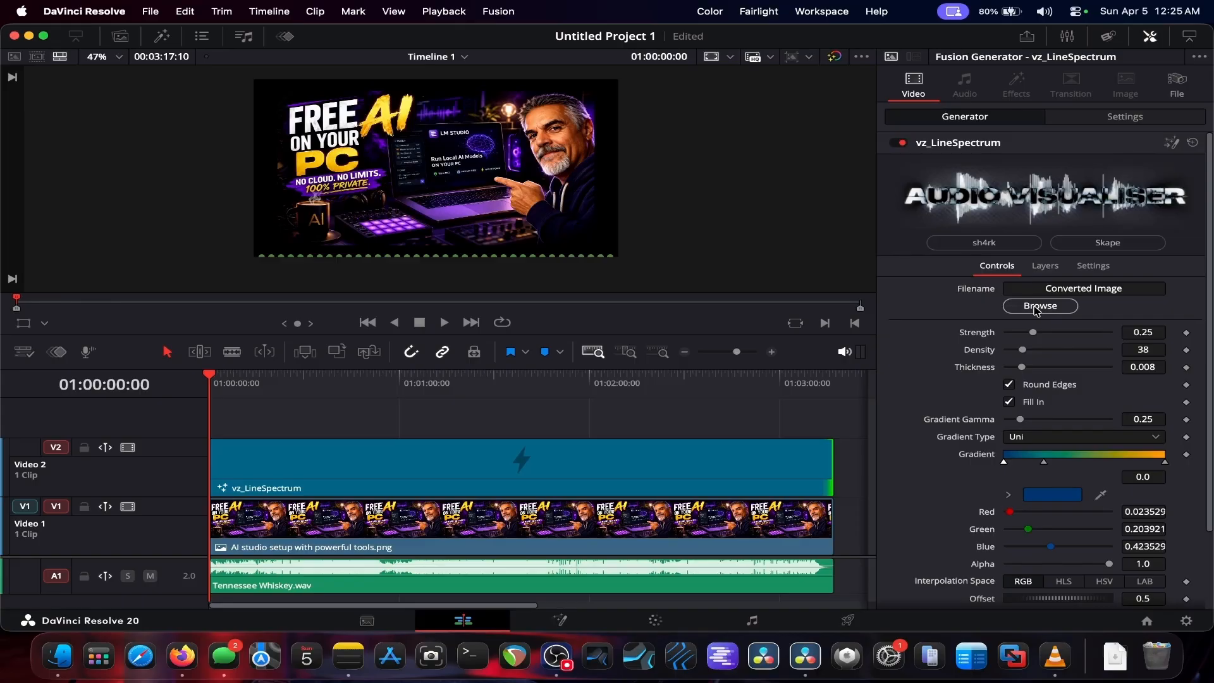
Step: Load Tennessee_Whiskey_Waveform_10b.png into the vz_LineSpectrum Filename field and reset its trimming and extend settings
click(120, 37)
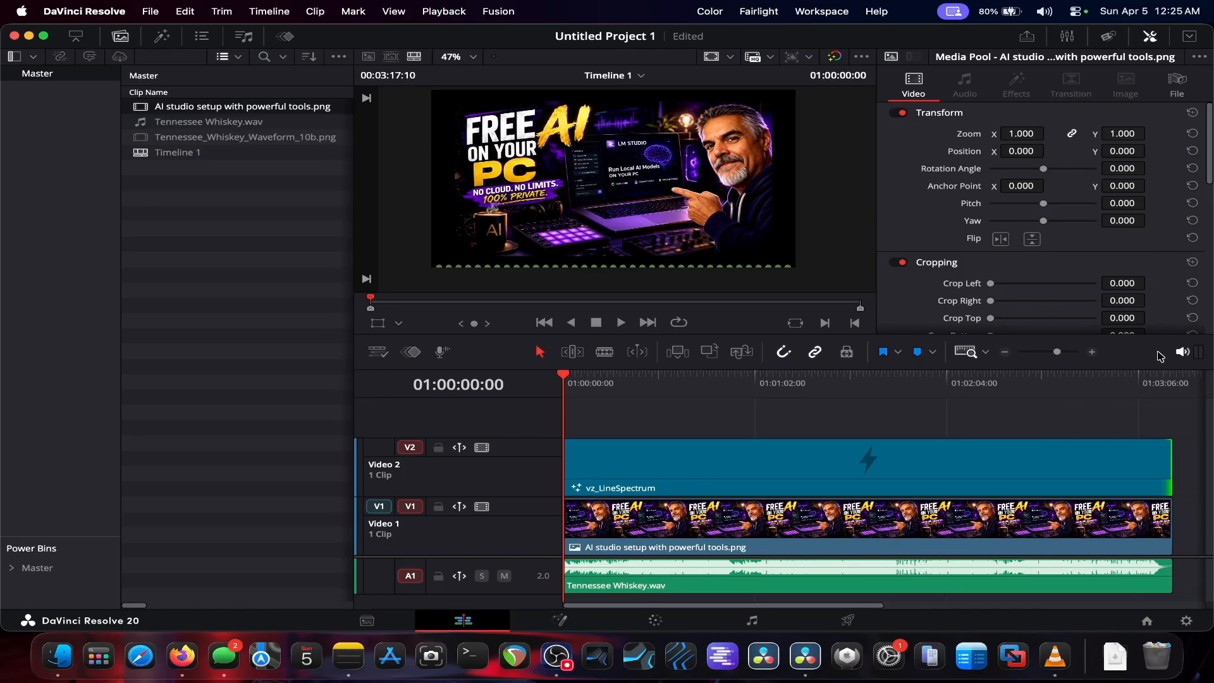
scroll(1110, 243, down, 3)
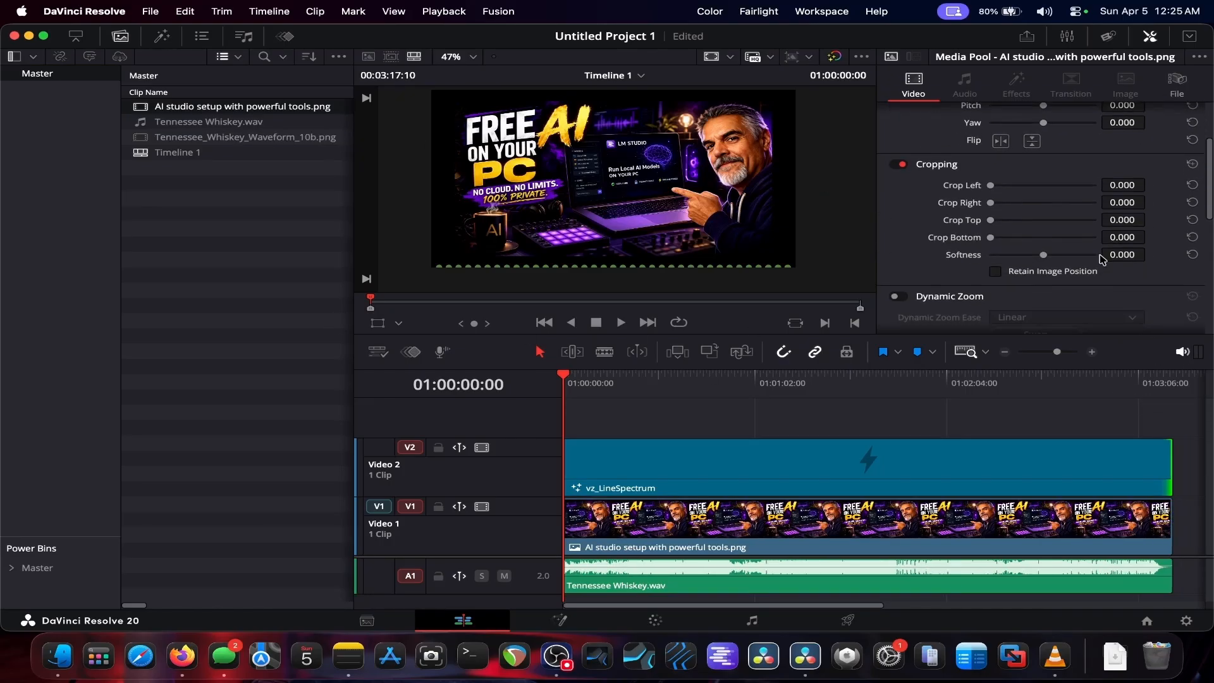
click(904, 468)
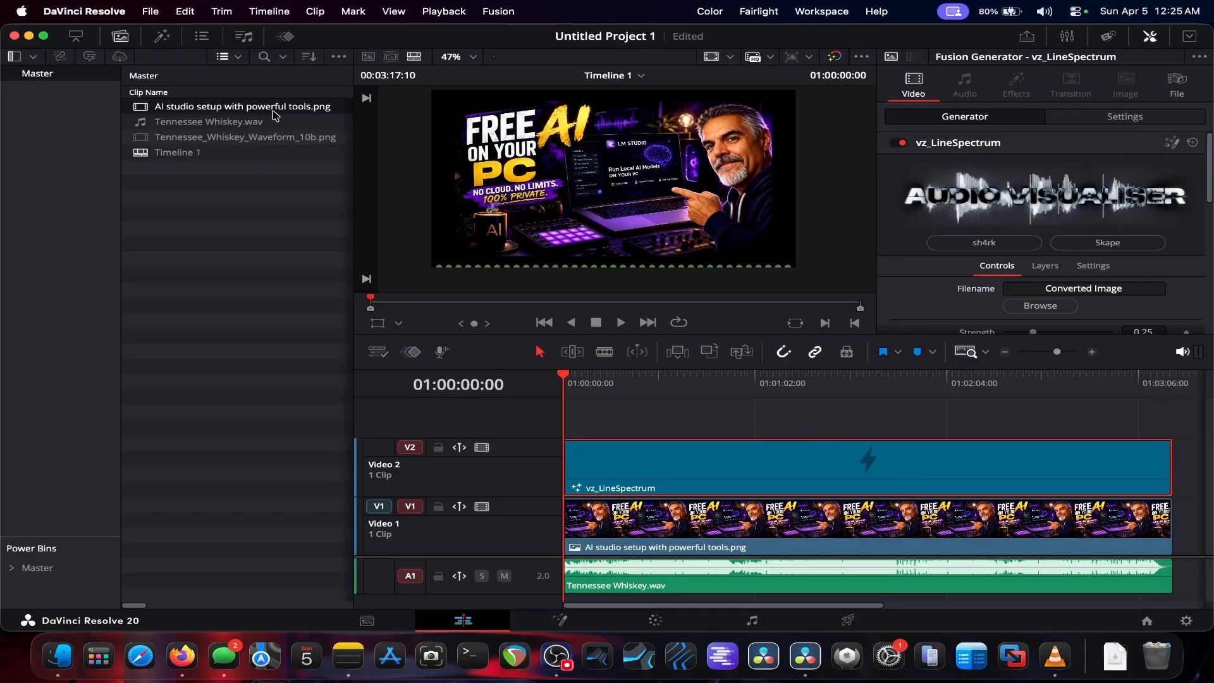
drag(256, 140, 1046, 296)
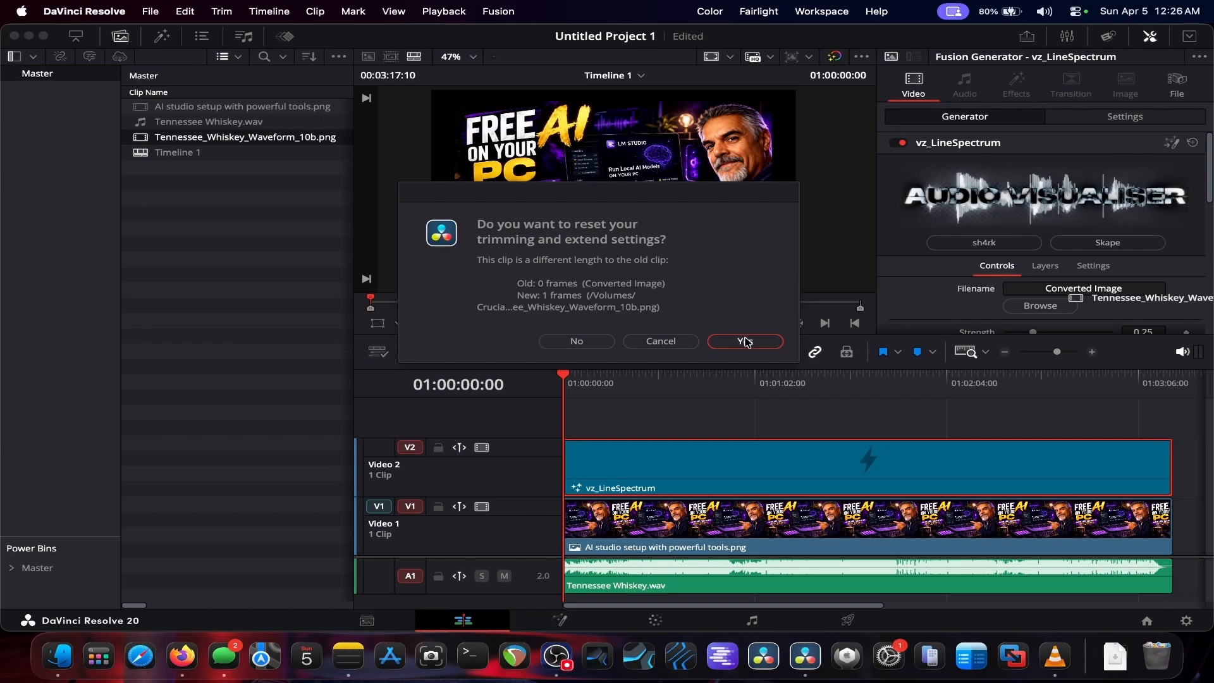
click(746, 342)
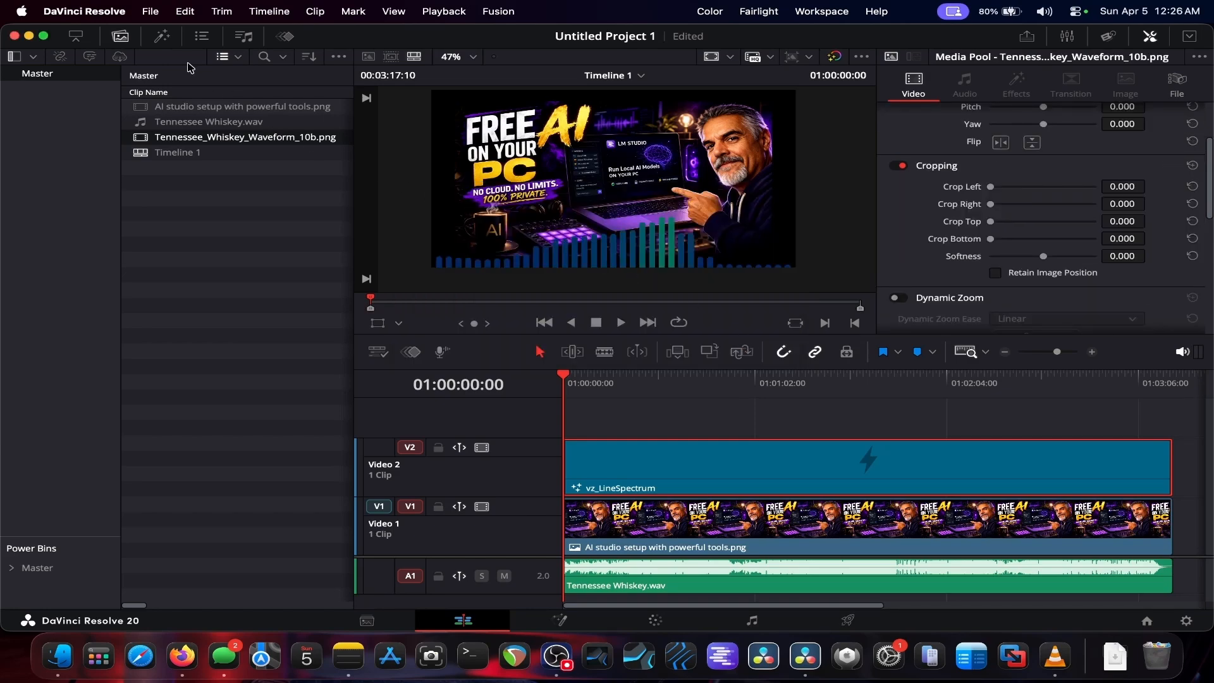
Step: Scrub the timeline to preview the visualizer, returning the playhead to the start
click(725, 381)
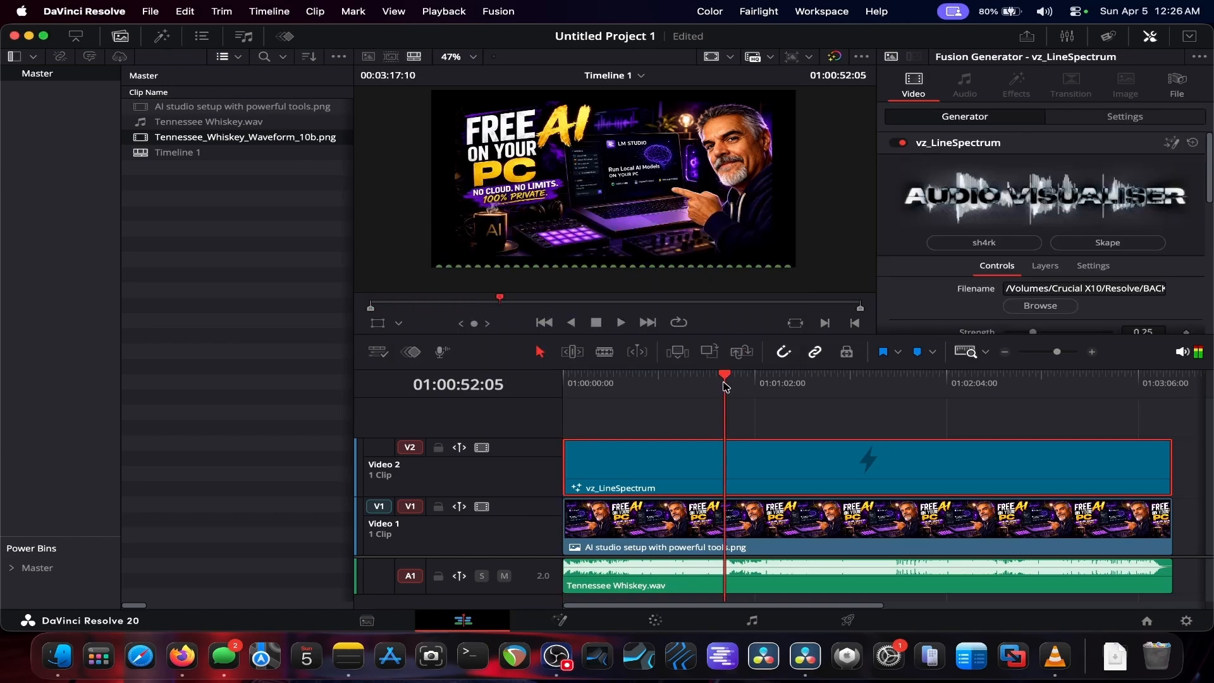
click(703, 382)
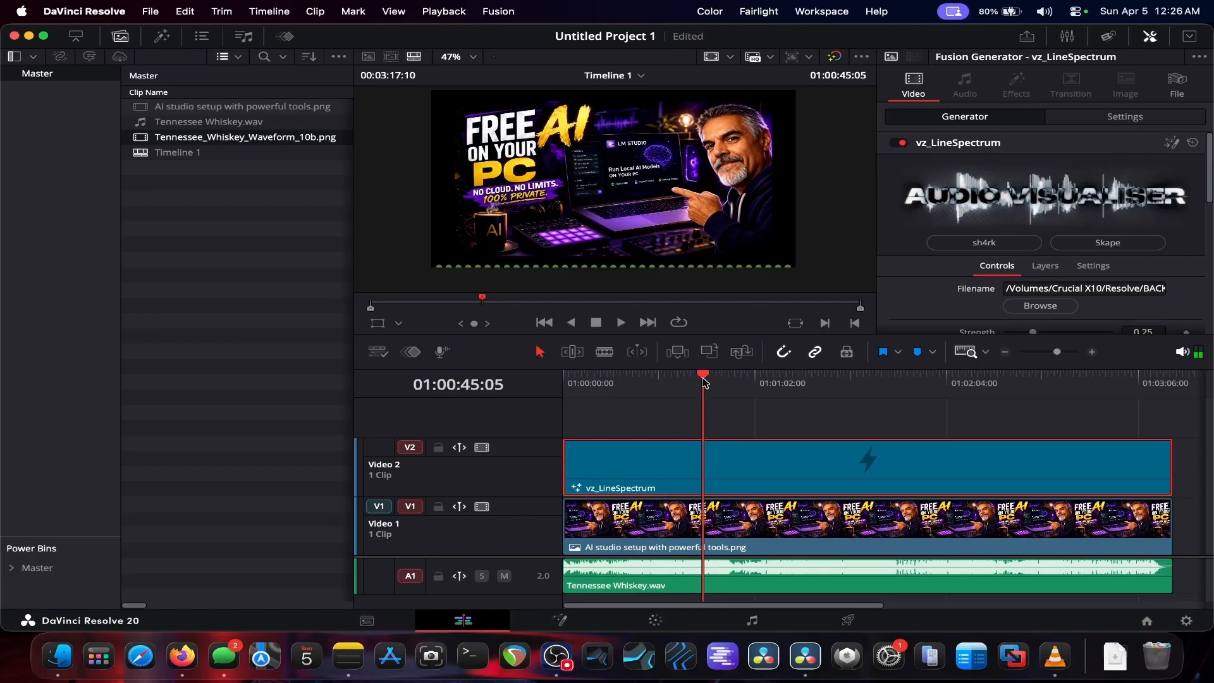
drag(793, 383, 562, 378)
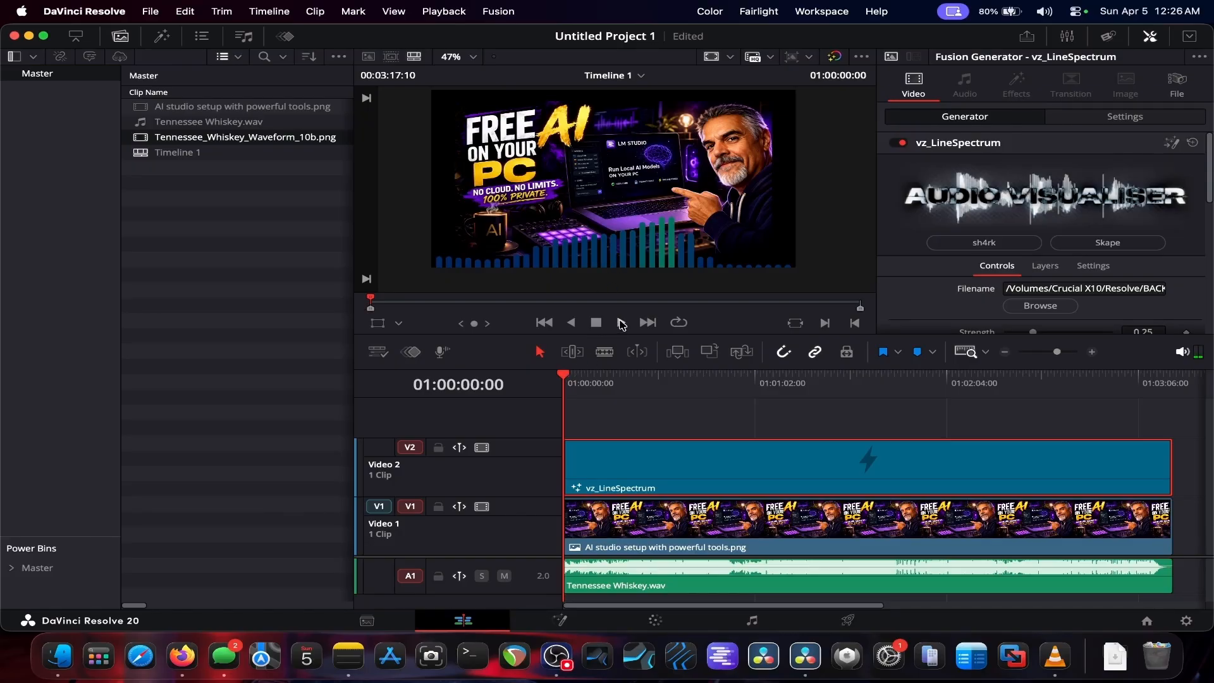
Step: Play and scrub through the timeline to preview the visualizer animation, then stop playback
click(622, 323)
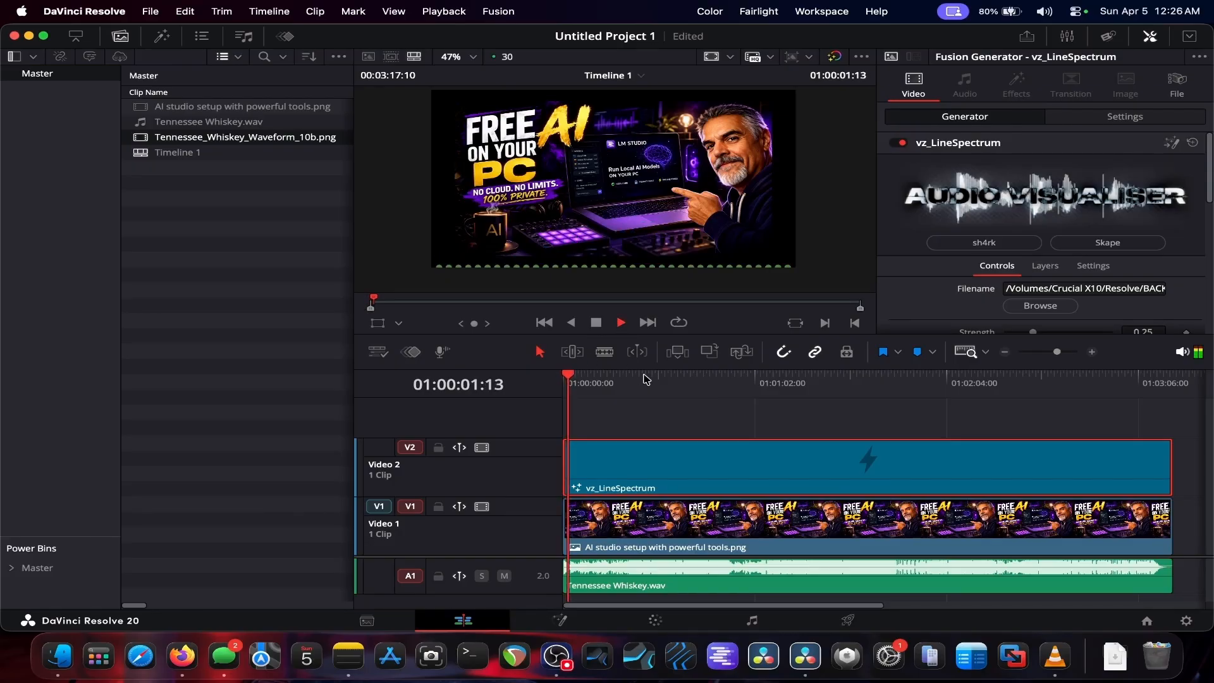
click(668, 380)
click(729, 380)
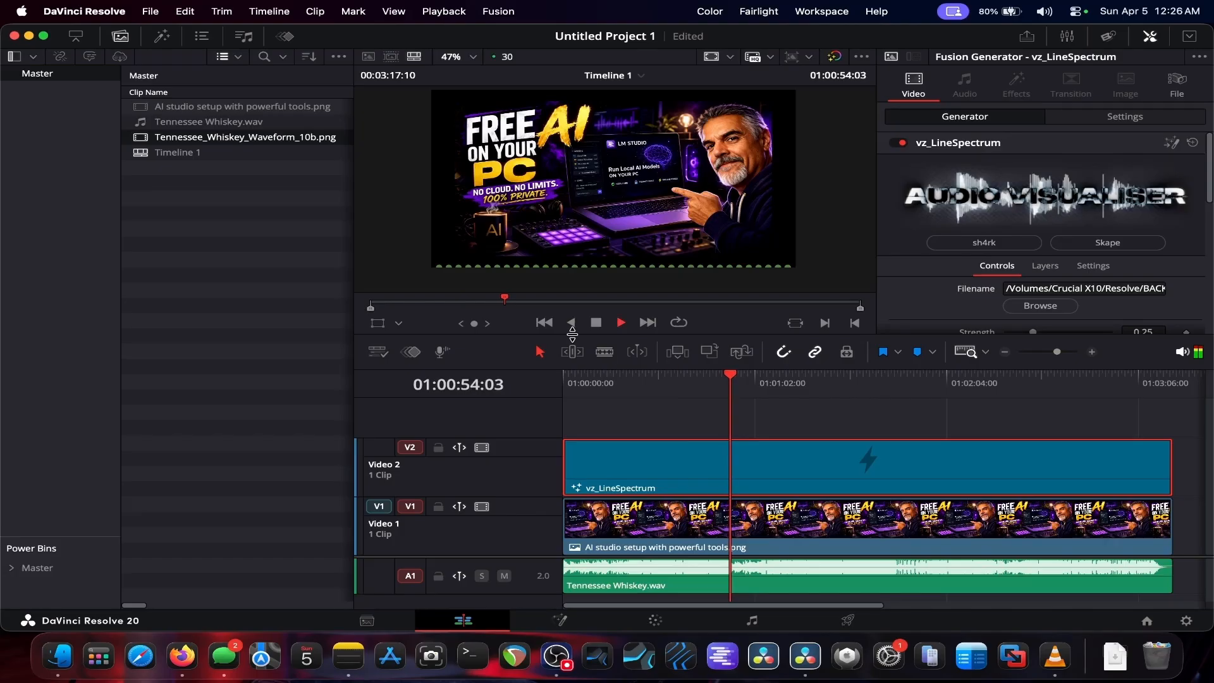
click(596, 324)
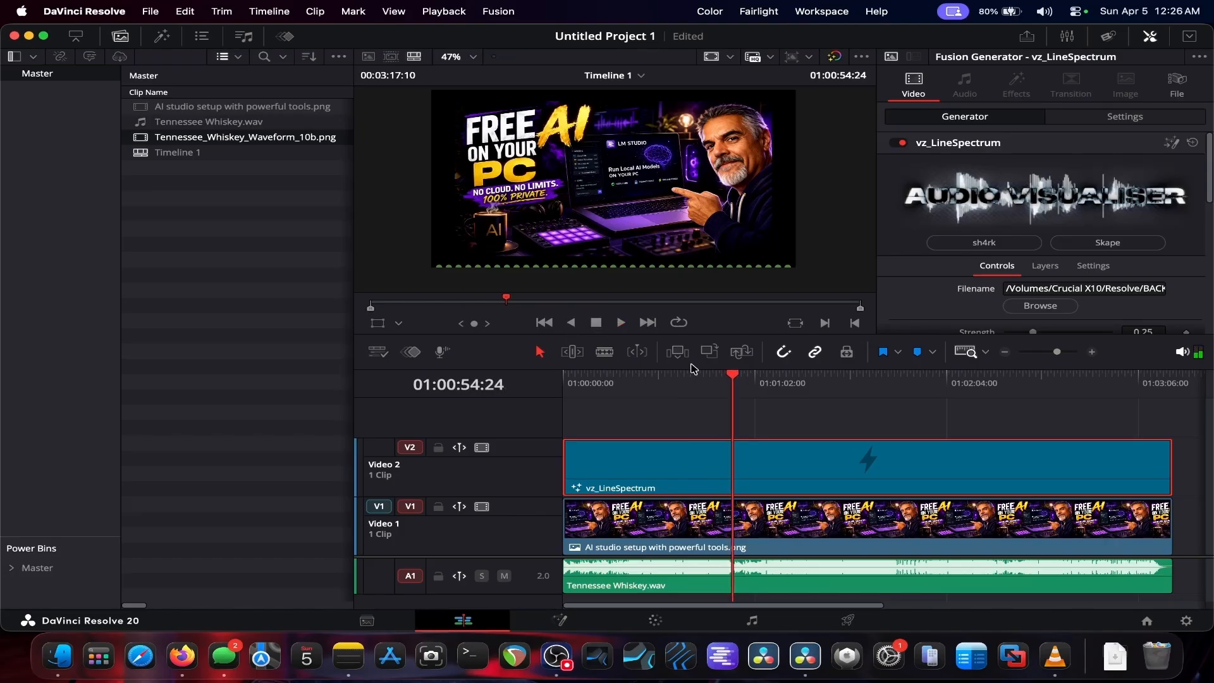
Step: Drag Tennessee_Whiskey_Waveform_10b.png from the media pool onto the generator's Filename field and scrub the playhead
click(120, 36)
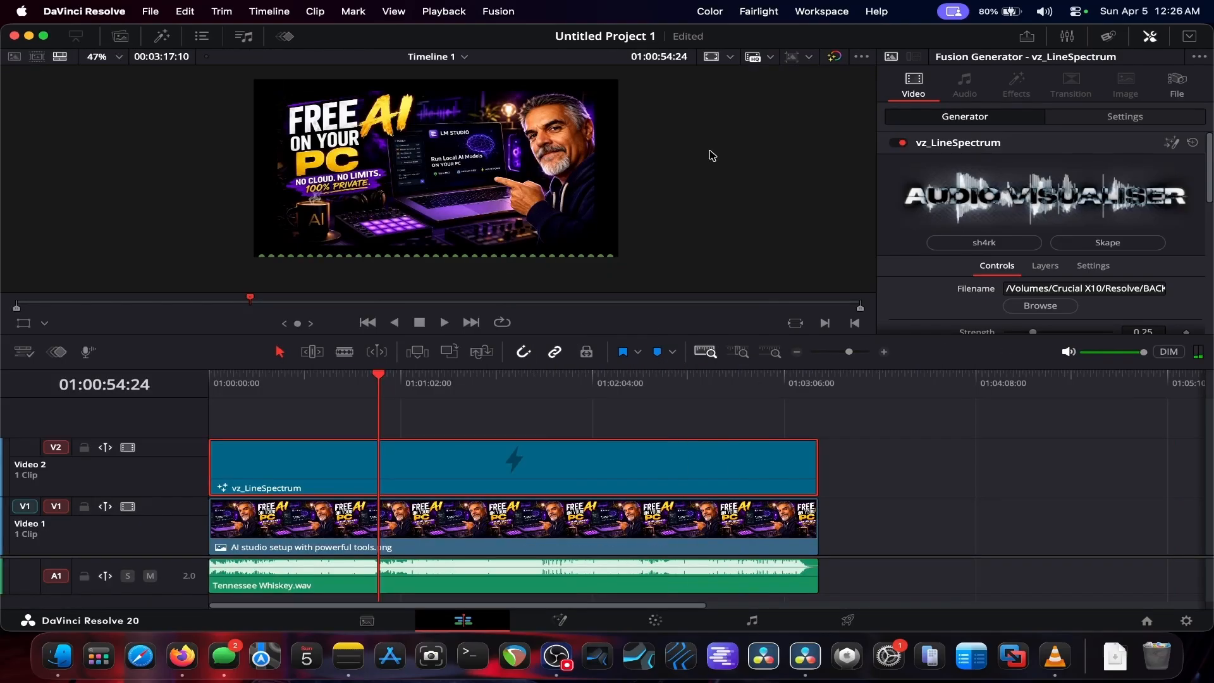
key(shift+z)
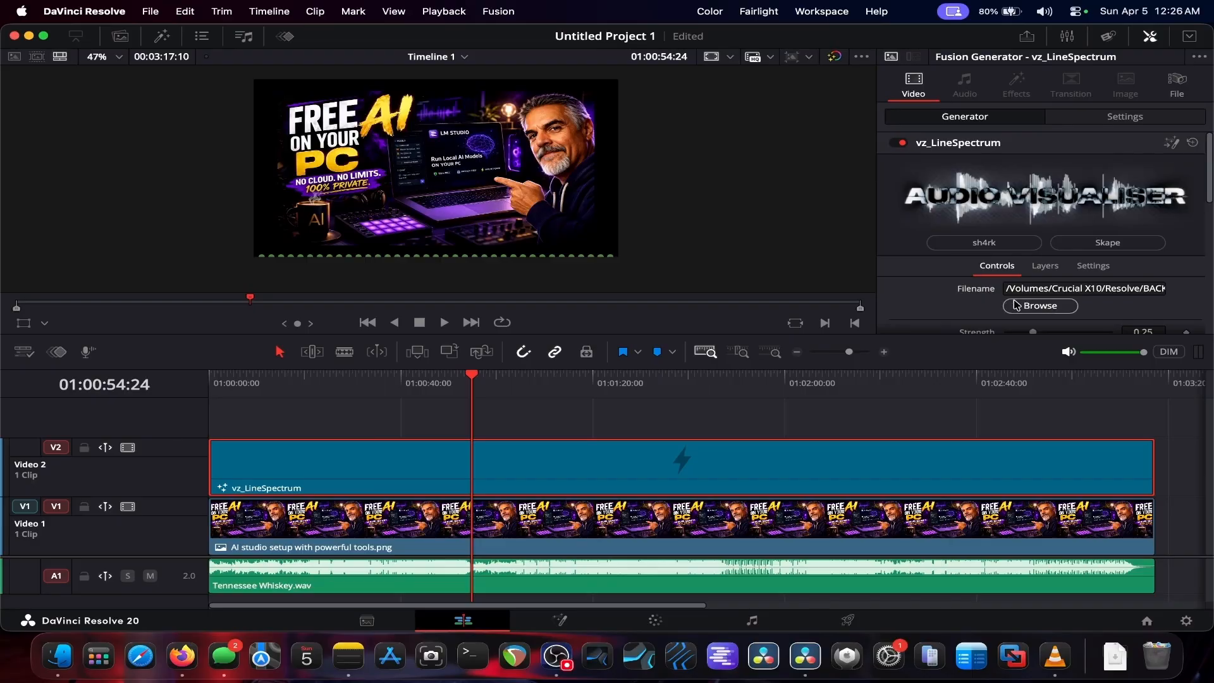
click(122, 37)
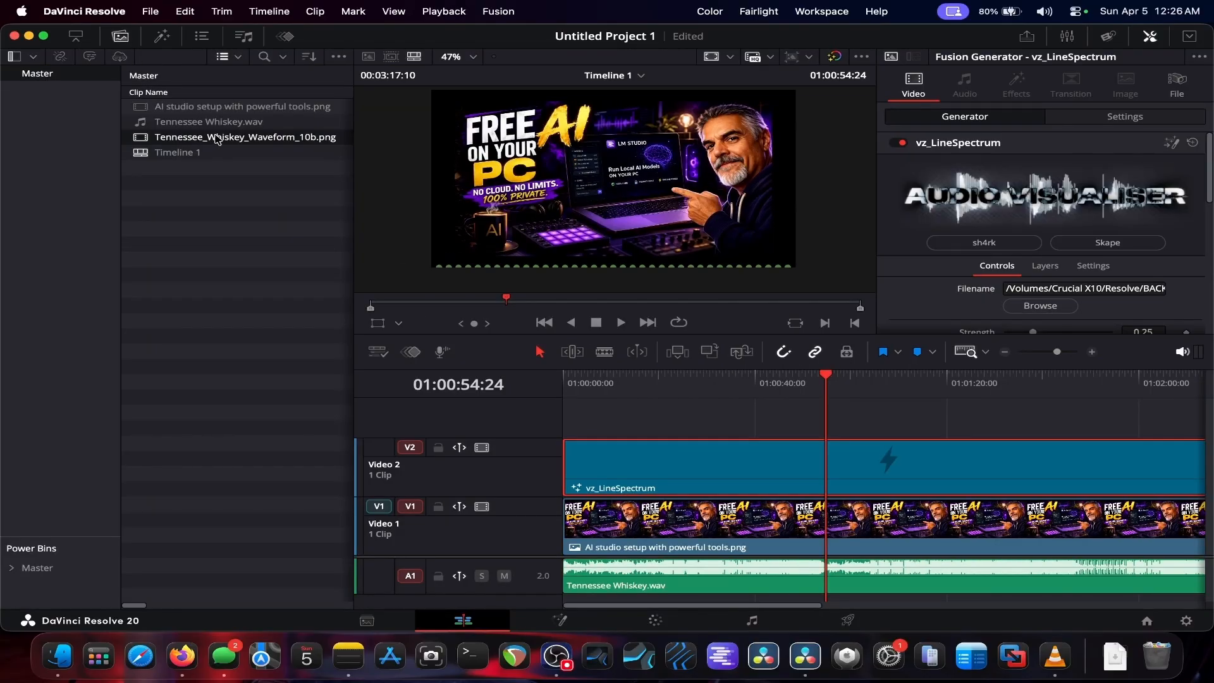
drag(215, 137, 1024, 288)
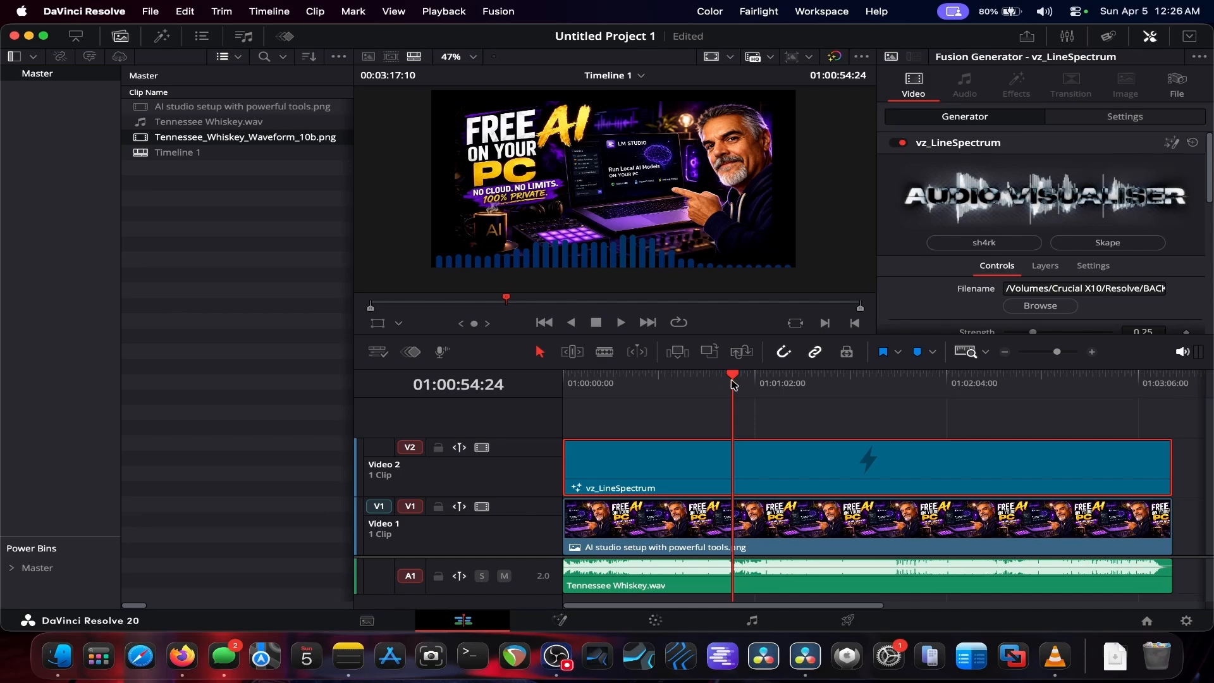
drag(756, 379, 745, 382)
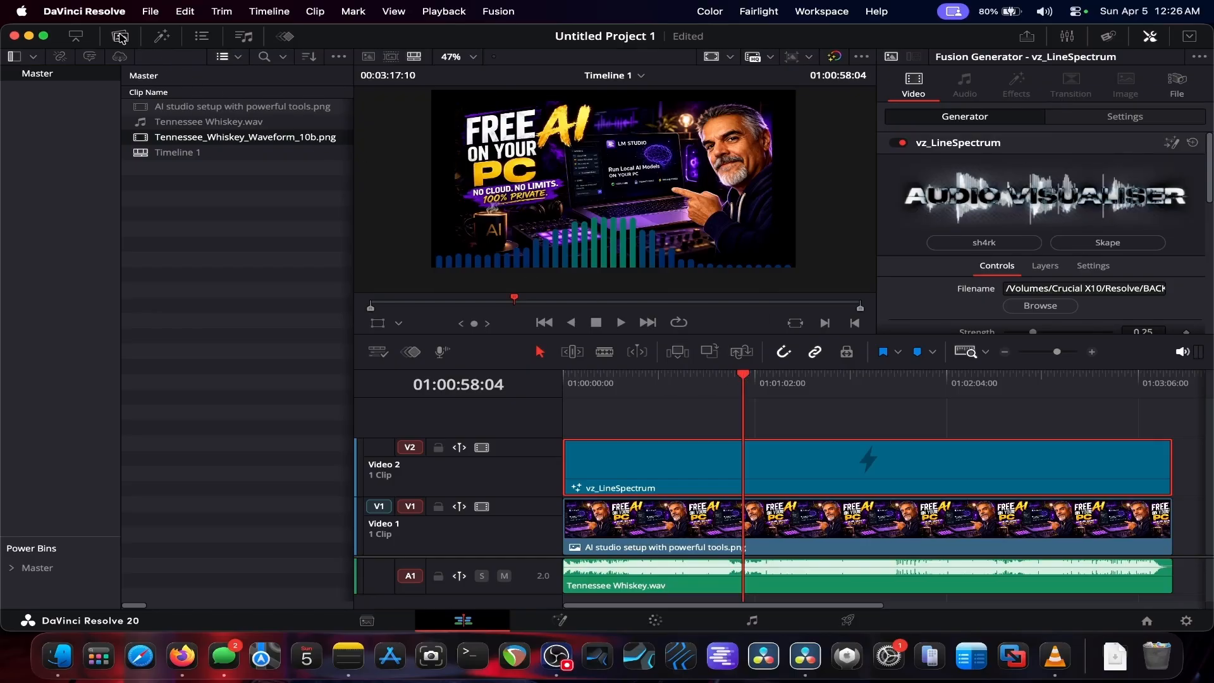
Step: Hide the media pool, expand the Inspector, enlarge the viewer area and set the viewer zoom to 89%
click(120, 37)
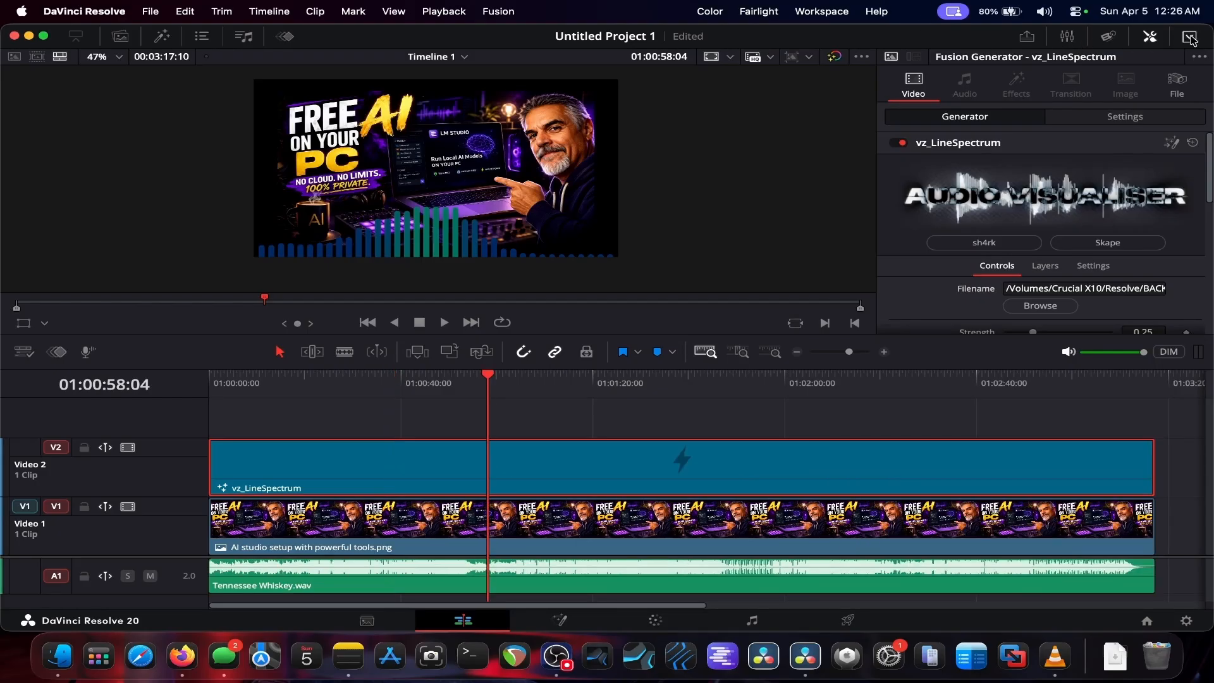
click(1190, 36)
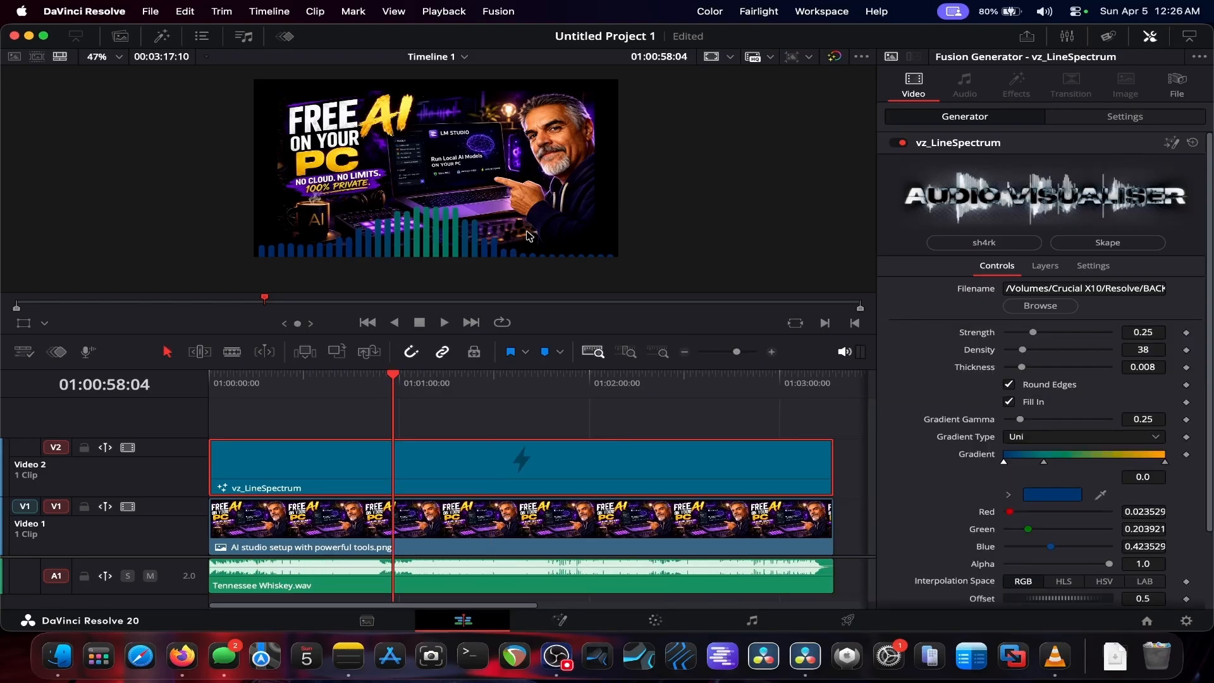
drag(431, 336, 441, 444)
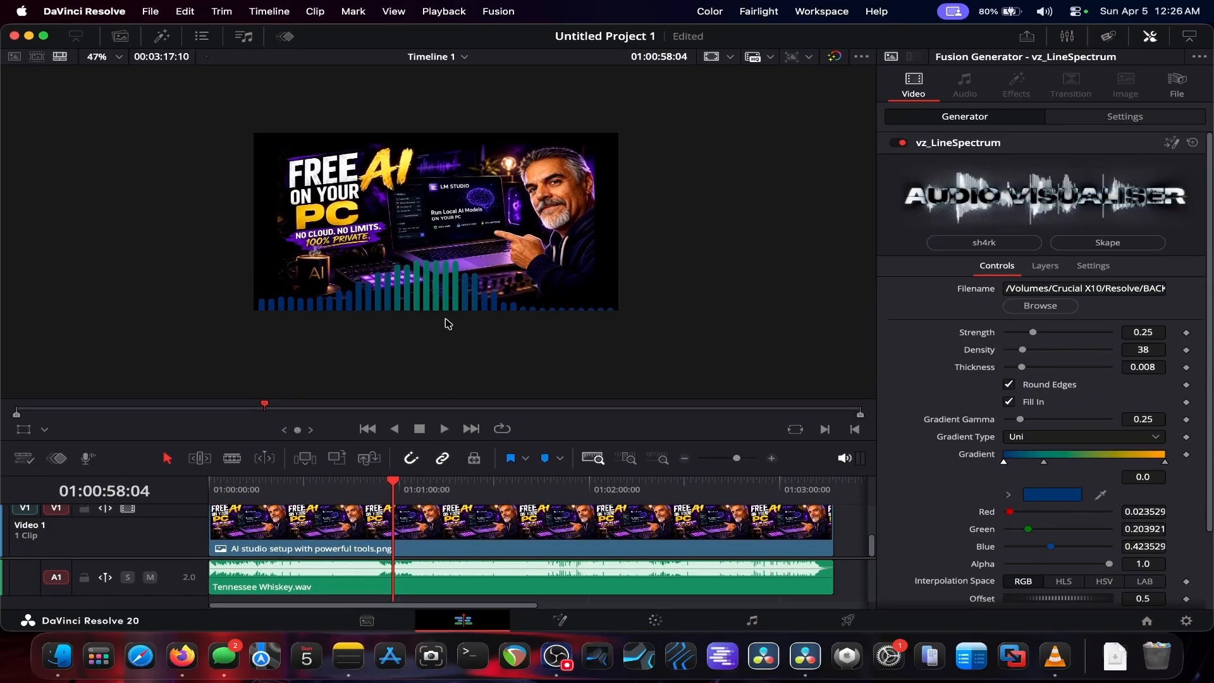
click(104, 57)
click(103, 72)
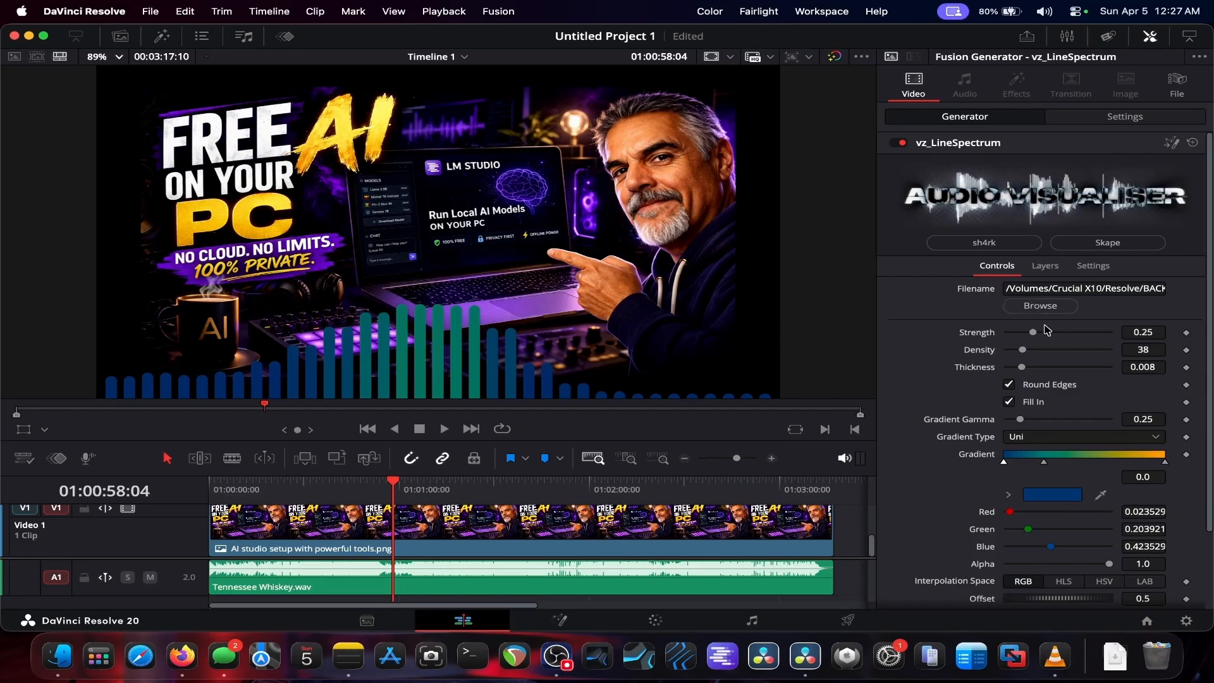
Step: Set the visualizer's Strength to 0.181, Density to 47 and Thickness to 0.00447, testing the Round Edges and Fill In toggles
drag(1034, 332, 1015, 367)
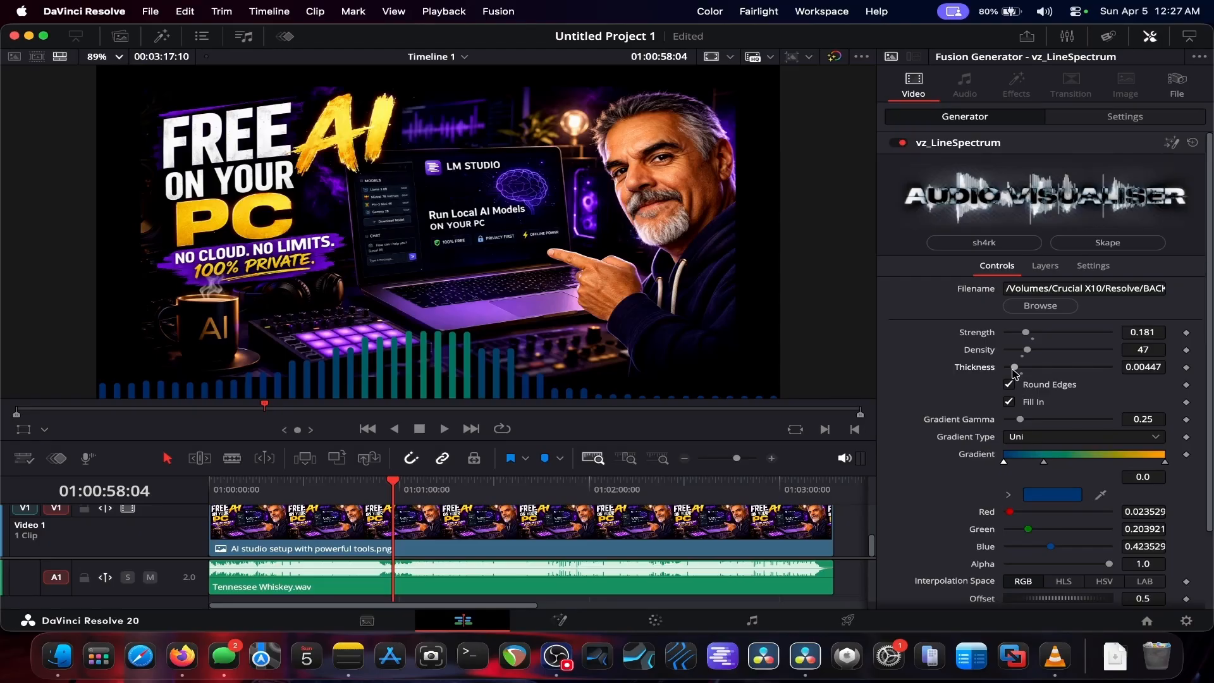
click(1009, 385)
click(1011, 402)
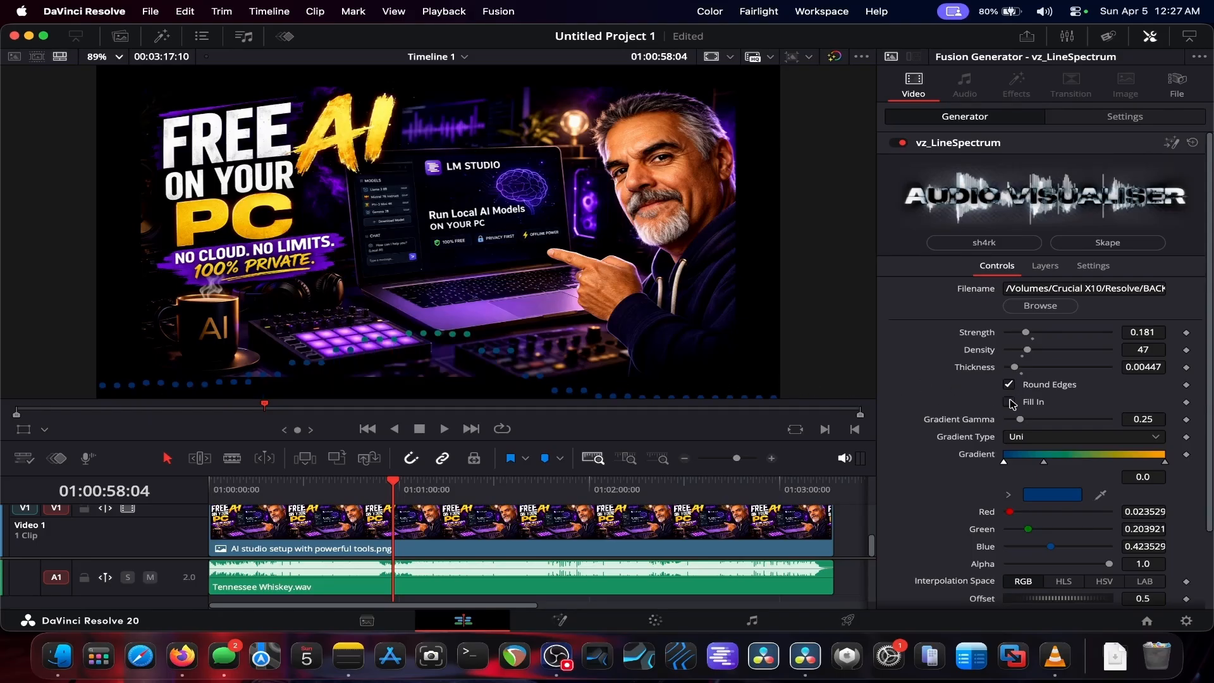
click(1010, 402)
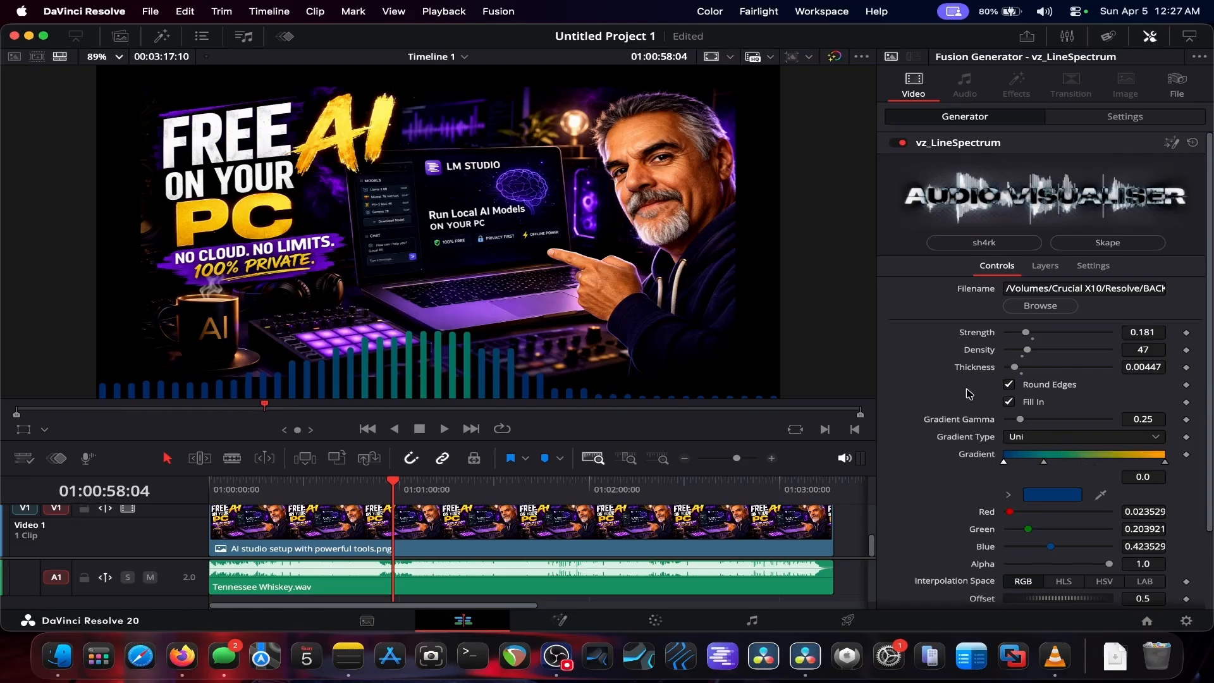
Step: Try the Repeat and Sub-Pixel options, then set Repeat back to Once
scroll(1054, 412, down, 3)
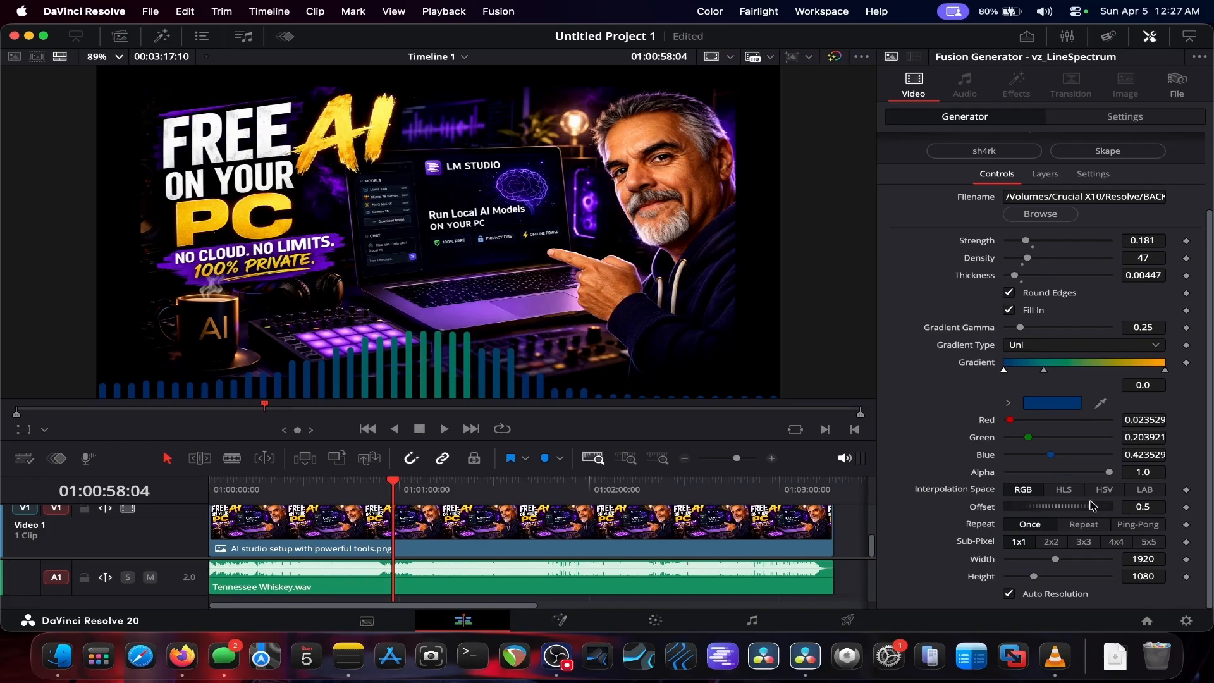
click(1077, 527)
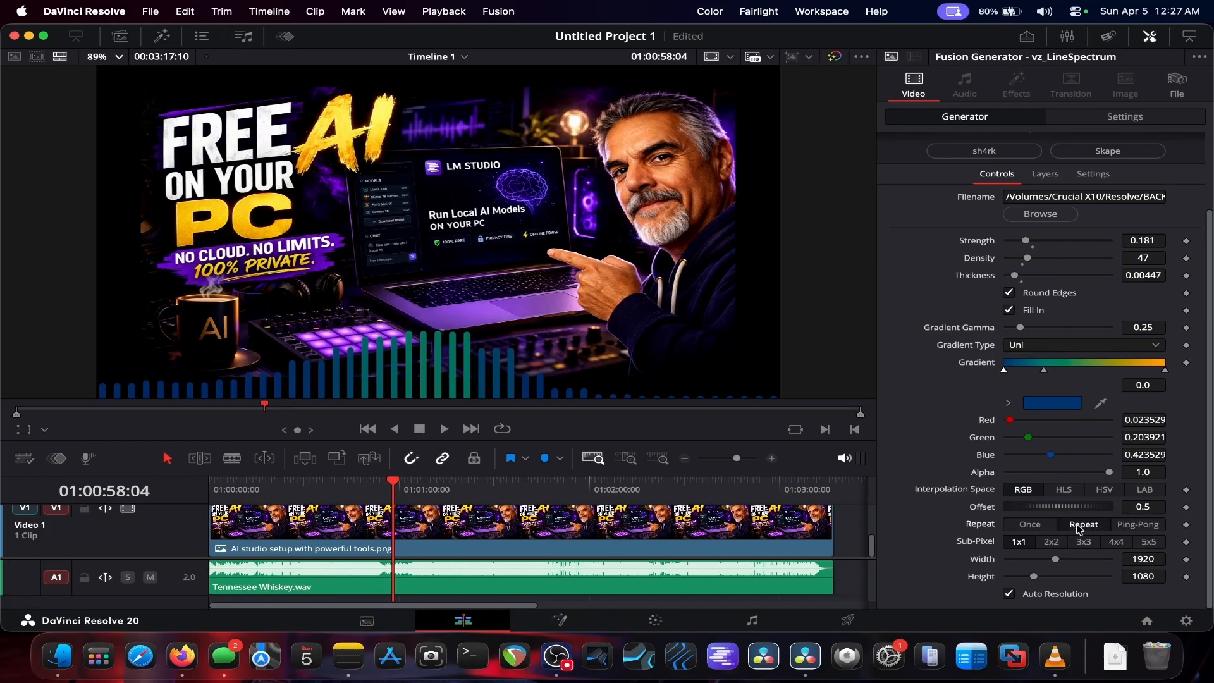
click(1050, 543)
click(1035, 525)
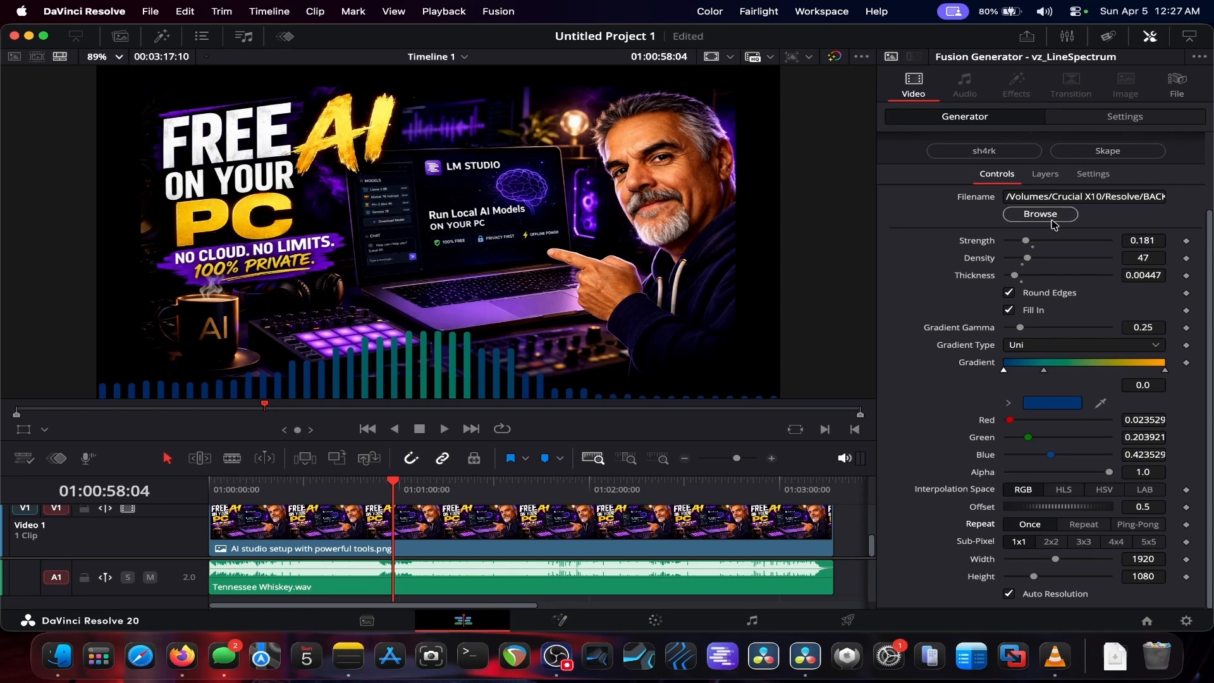
Step: Examine the generator's Layers and Settings tabs before returning to Controls
click(1051, 178)
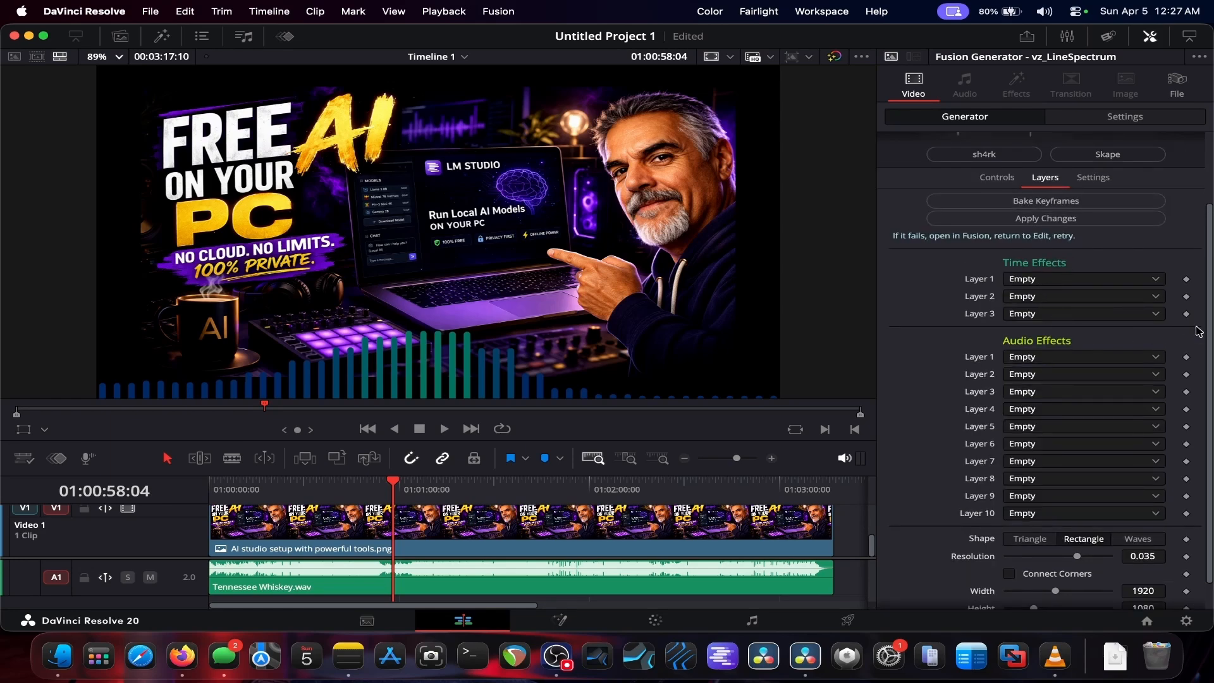
scroll(1209, 328, down, 2)
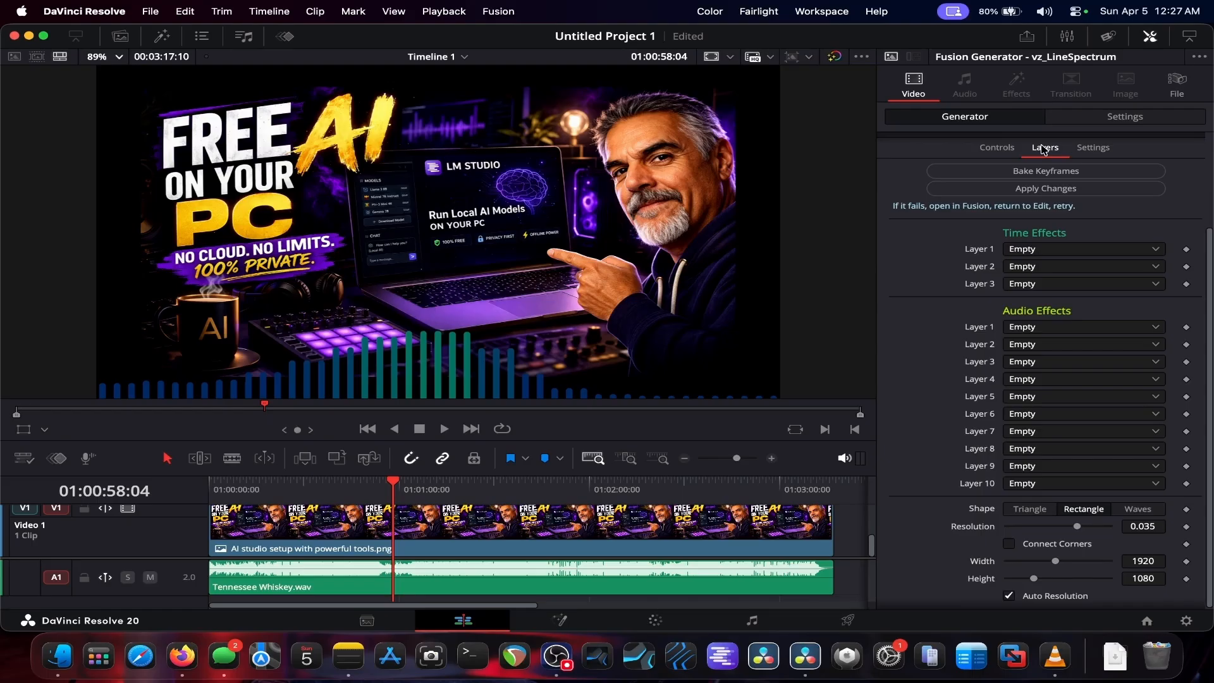
click(1091, 150)
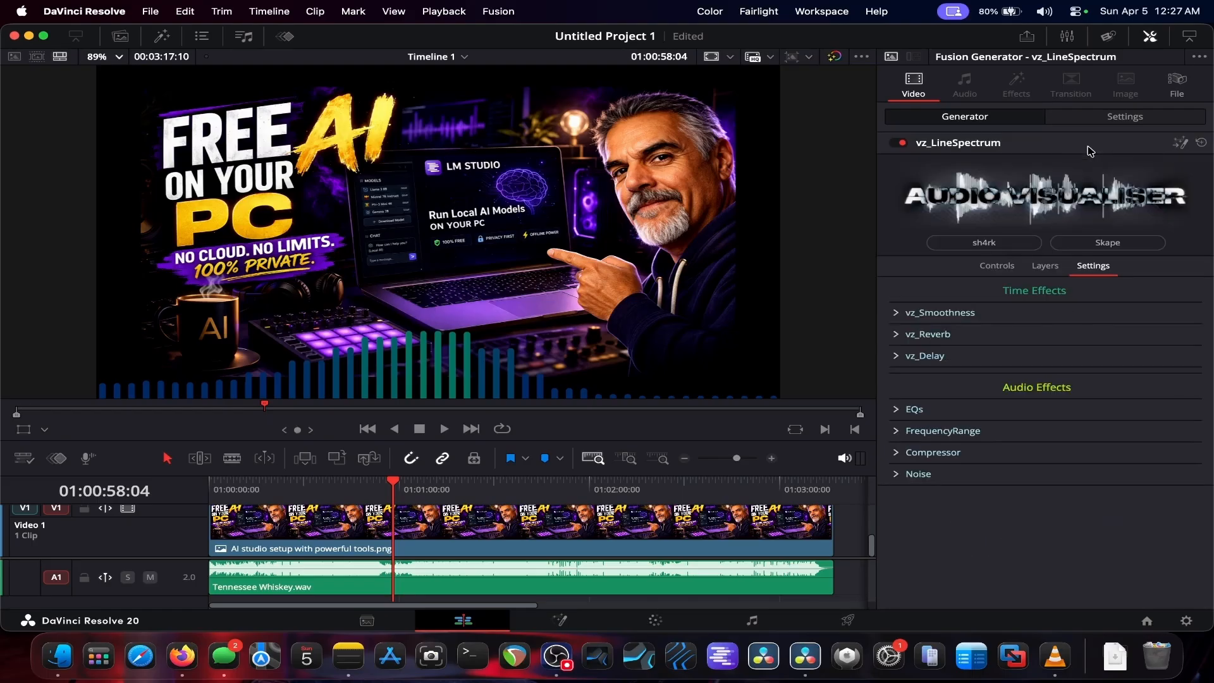
click(991, 269)
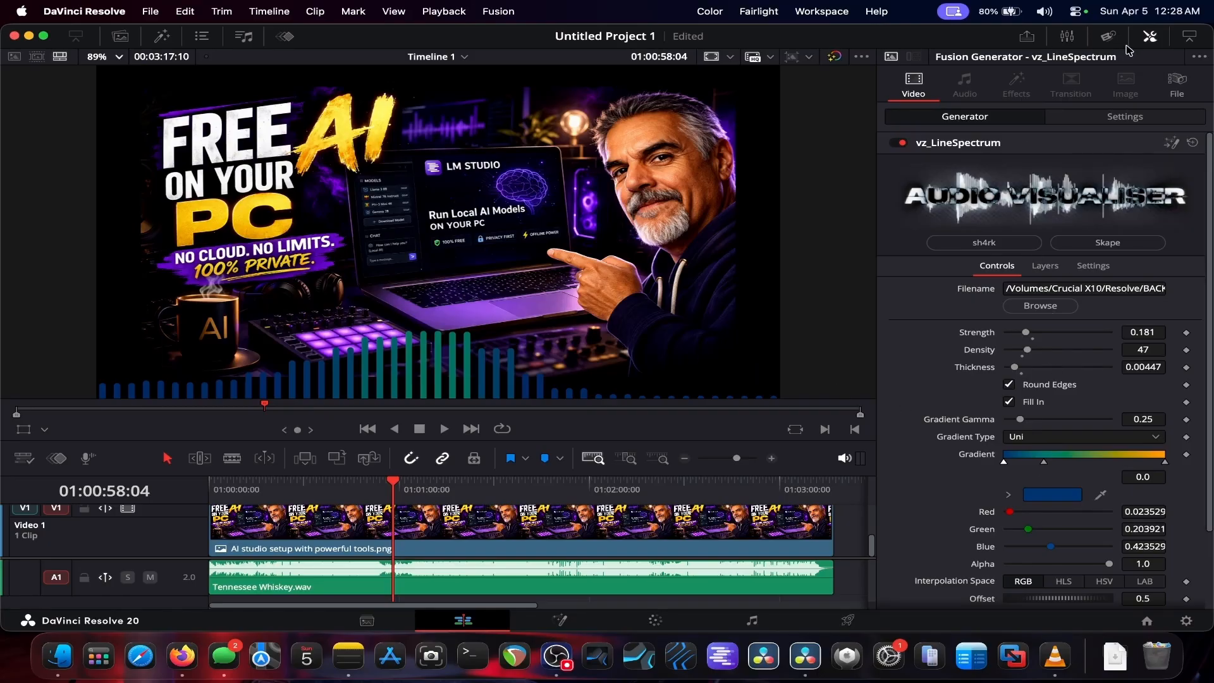
Step: Apply the vz_FastGlow effect from the sh4rk effects category onto the vz_LineSpectrum clip
click(1150, 36)
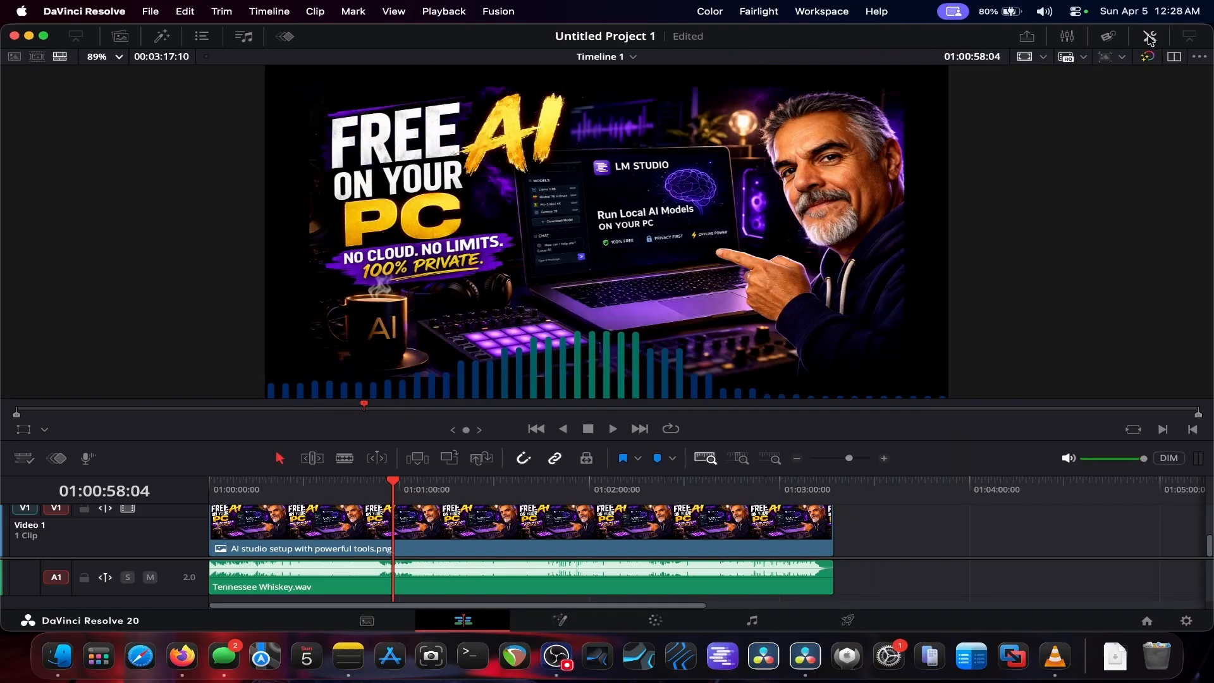
click(158, 37)
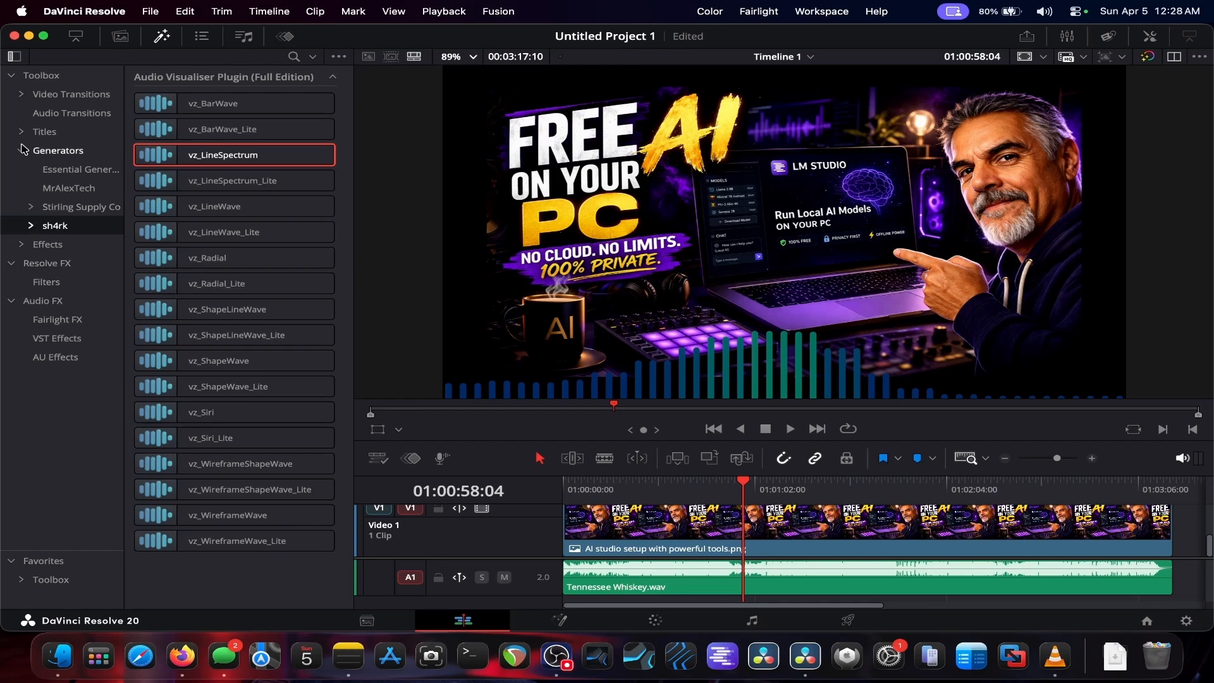
click(22, 244)
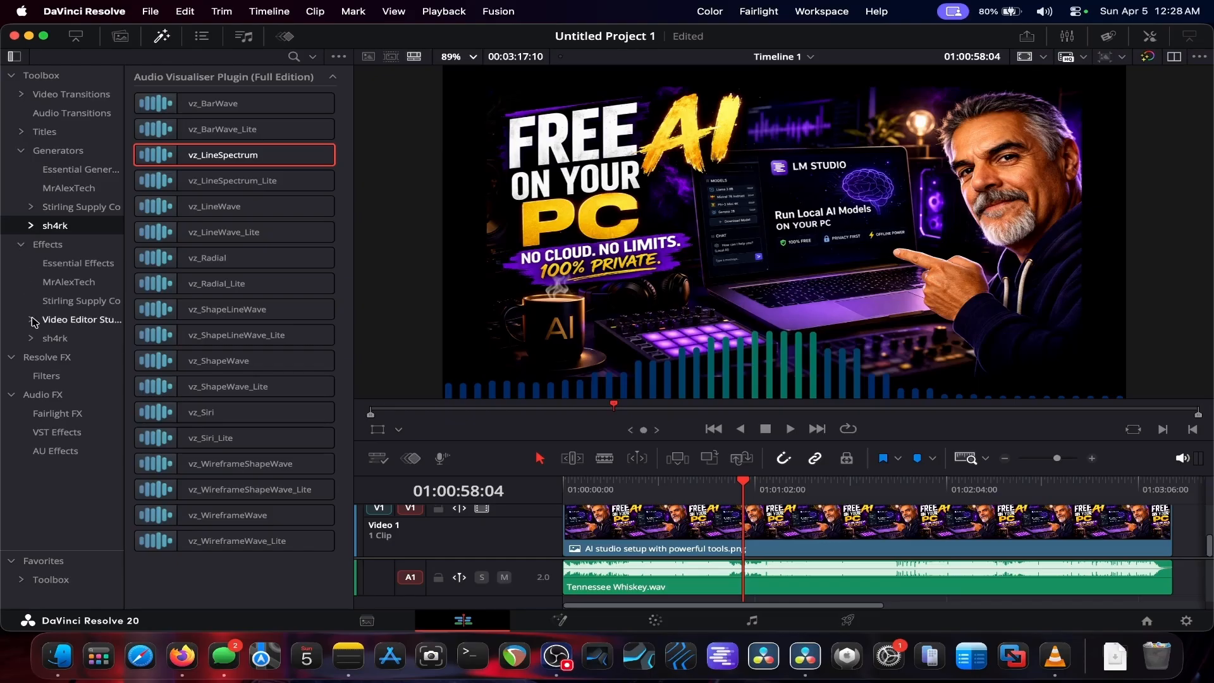
click(55, 338)
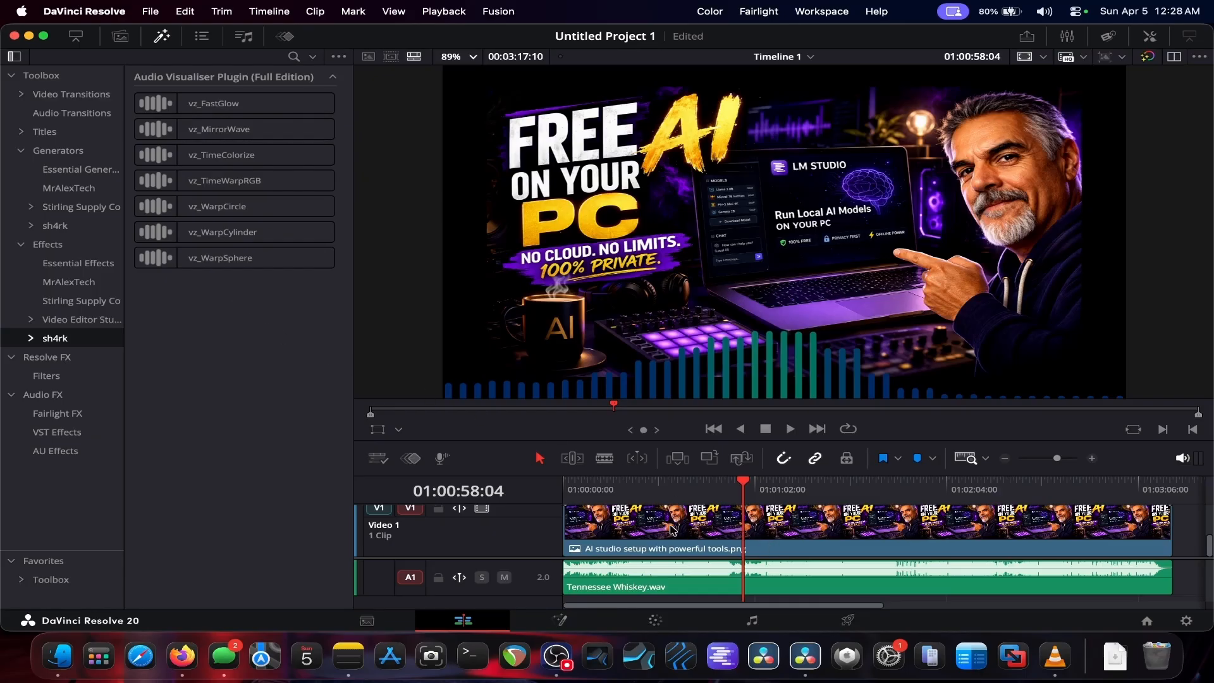
click(672, 529)
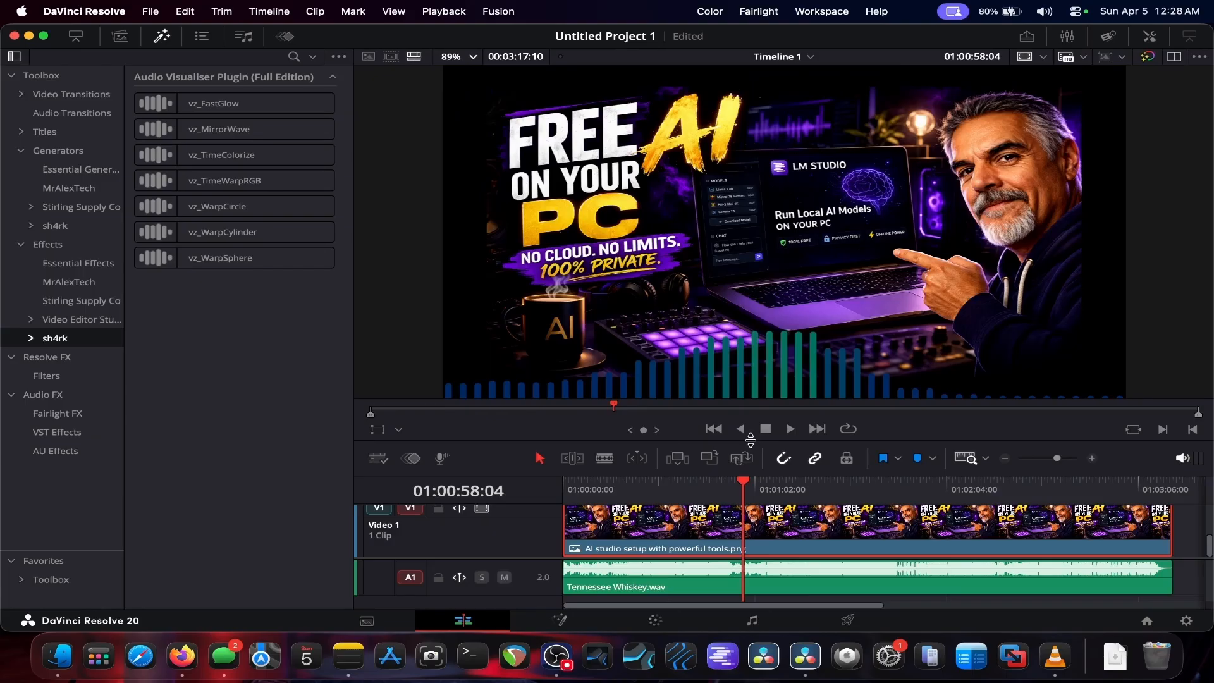
drag(750, 439, 714, 333)
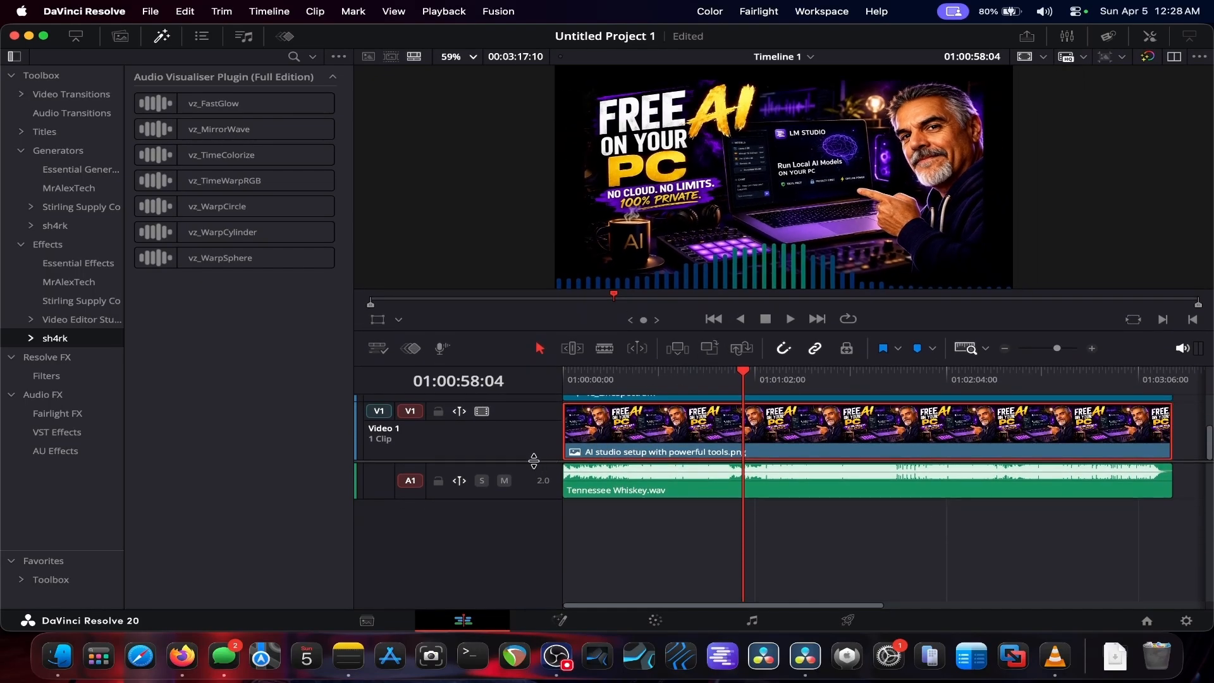
scroll(535, 480, up, 4)
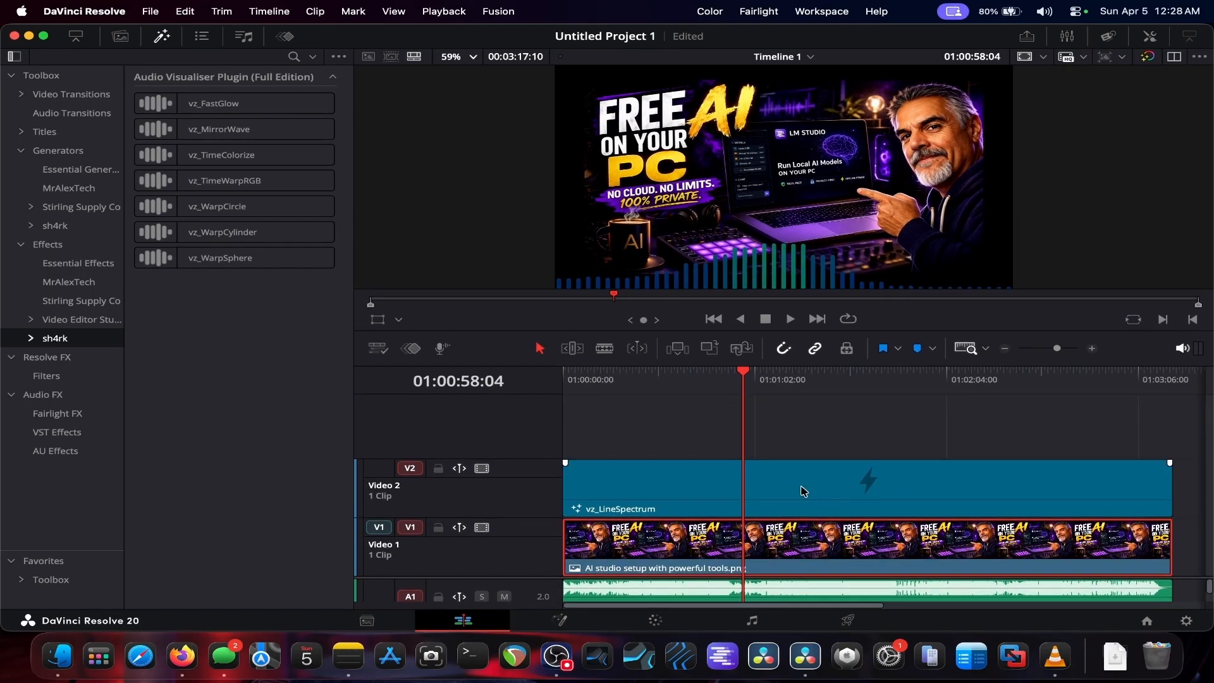
click(803, 491)
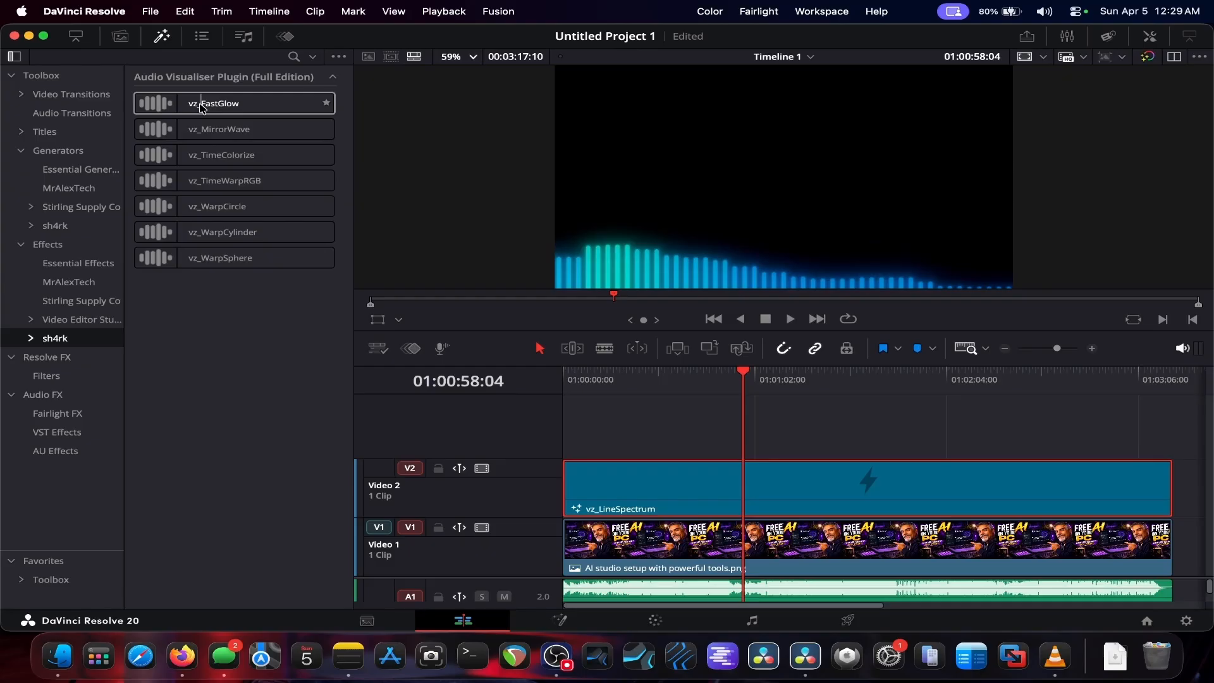
drag(202, 107, 661, 490)
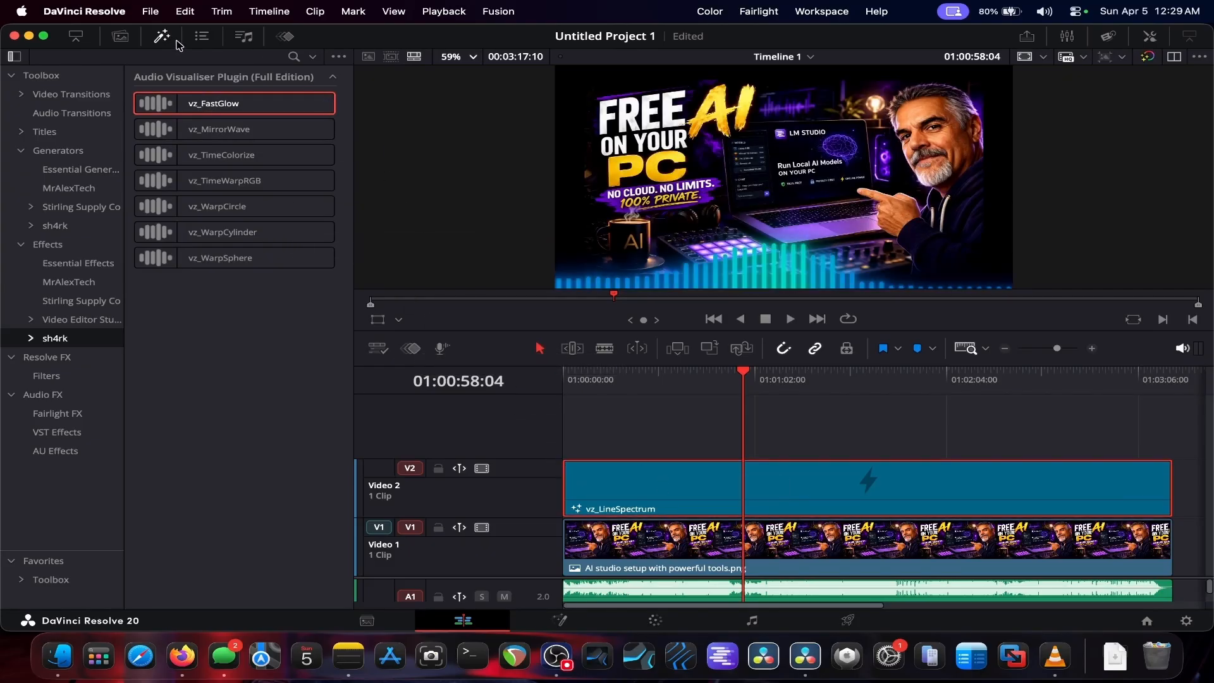
Step: Open the vz_FastGlow controls in the Inspector and set Glow Strength to 0.126 with Radius at 0.025
click(161, 36)
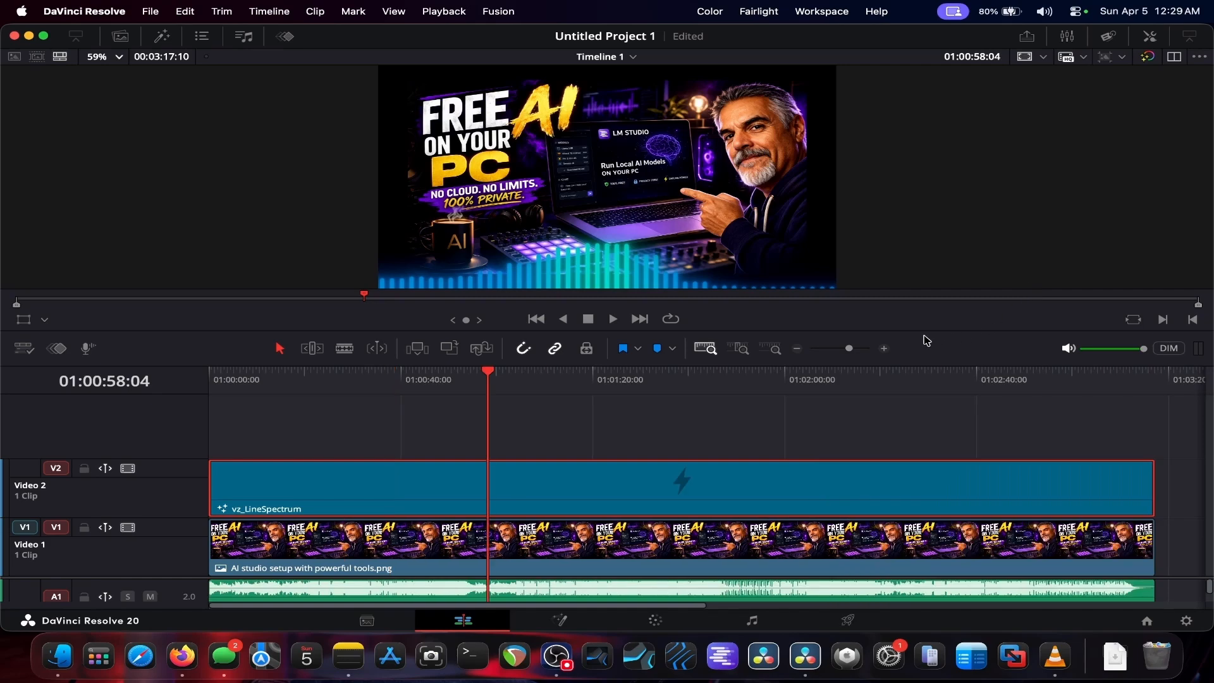
drag(924, 332, 923, 416)
click(1150, 36)
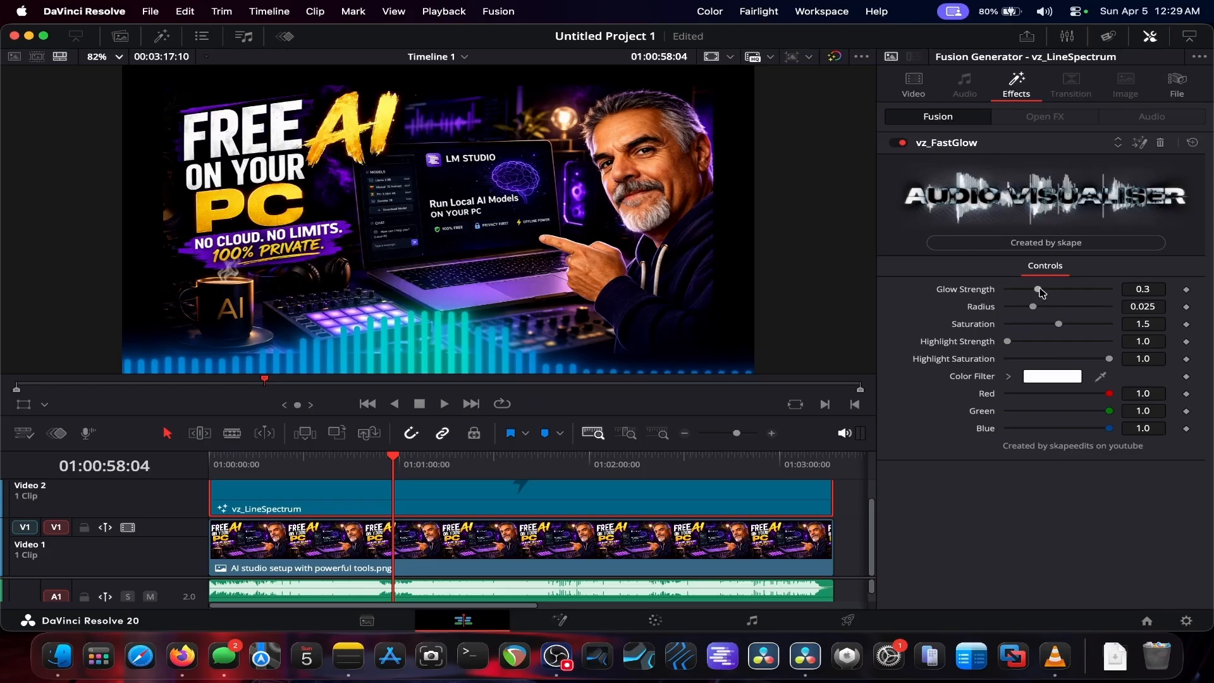
drag(1040, 292, 1080, 329)
double_click(1060, 335)
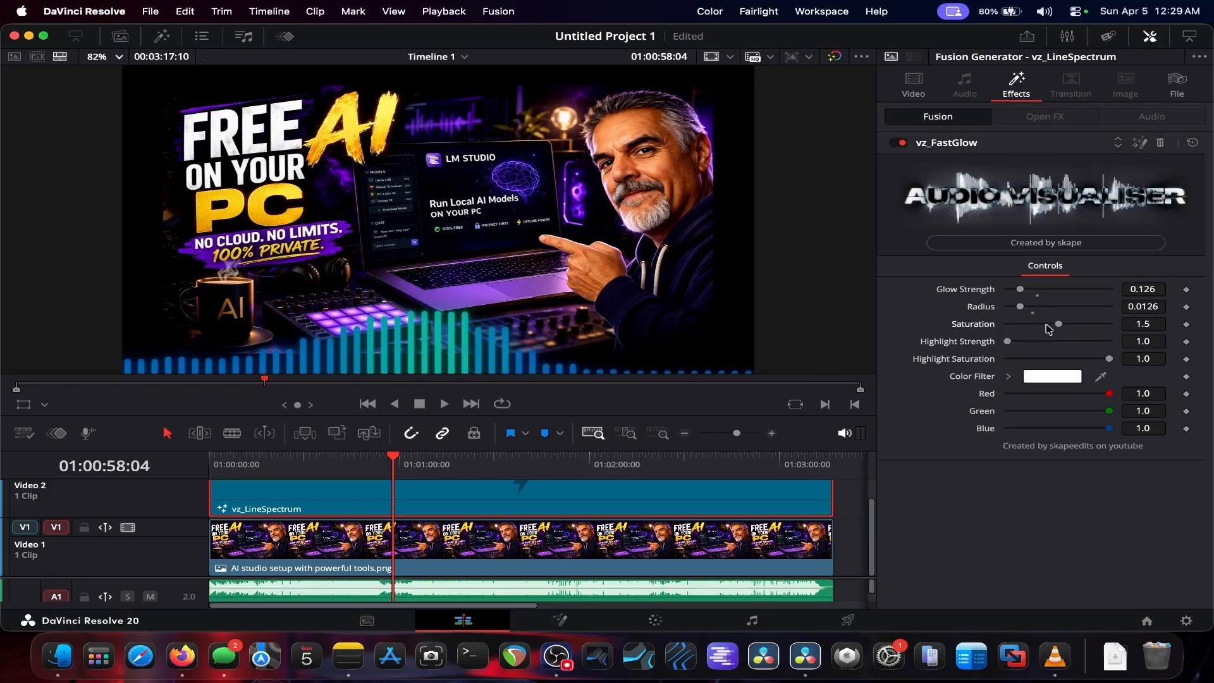
click(1034, 314)
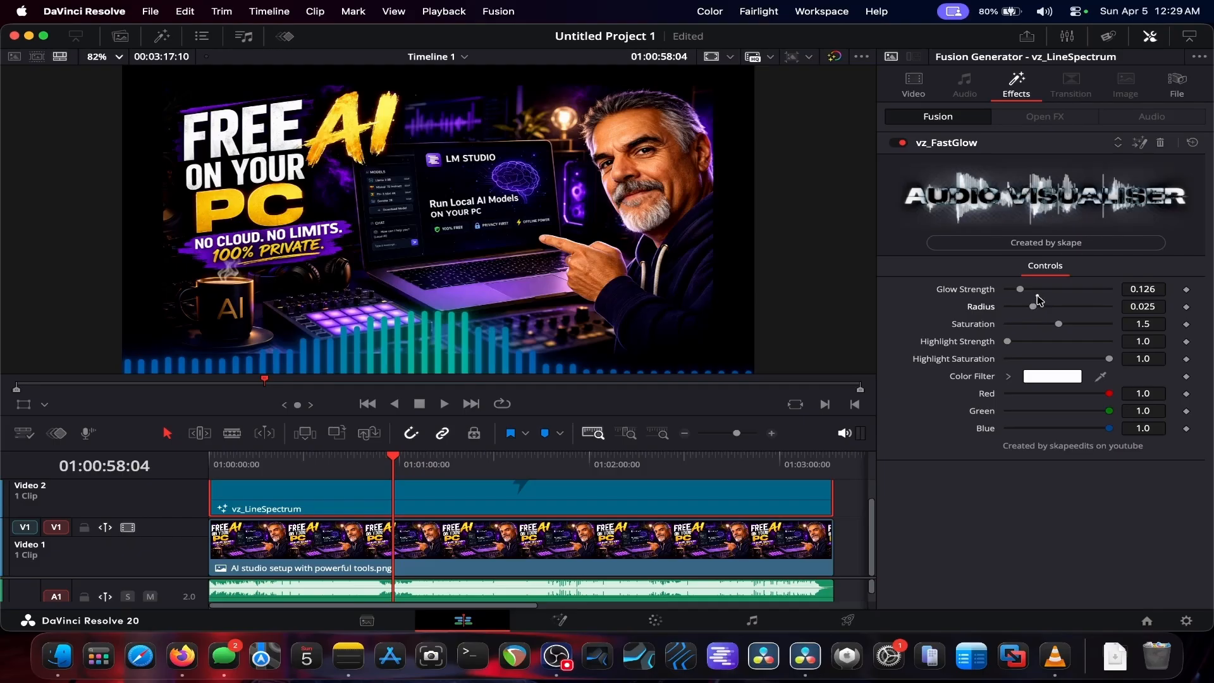
Step: Adjust the vz_FastGlow controls to Radius 0.0181 and Saturation 1.701 with Glow Strength at 0.126
click(1037, 291)
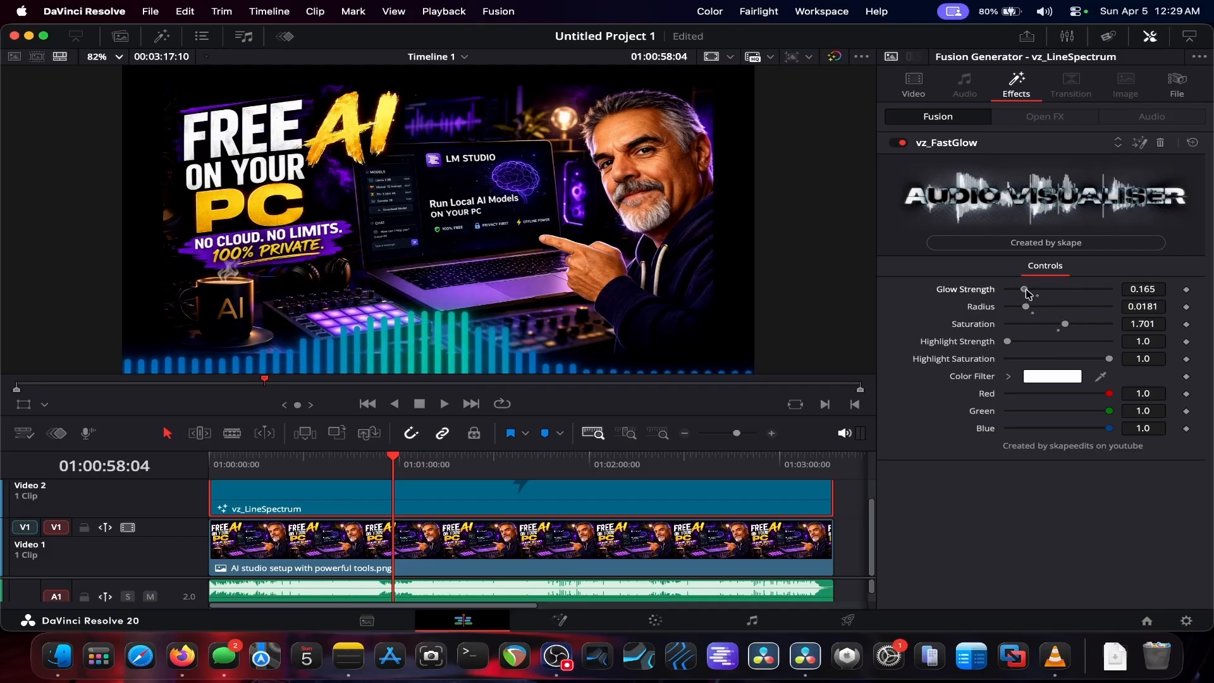
click(1023, 289)
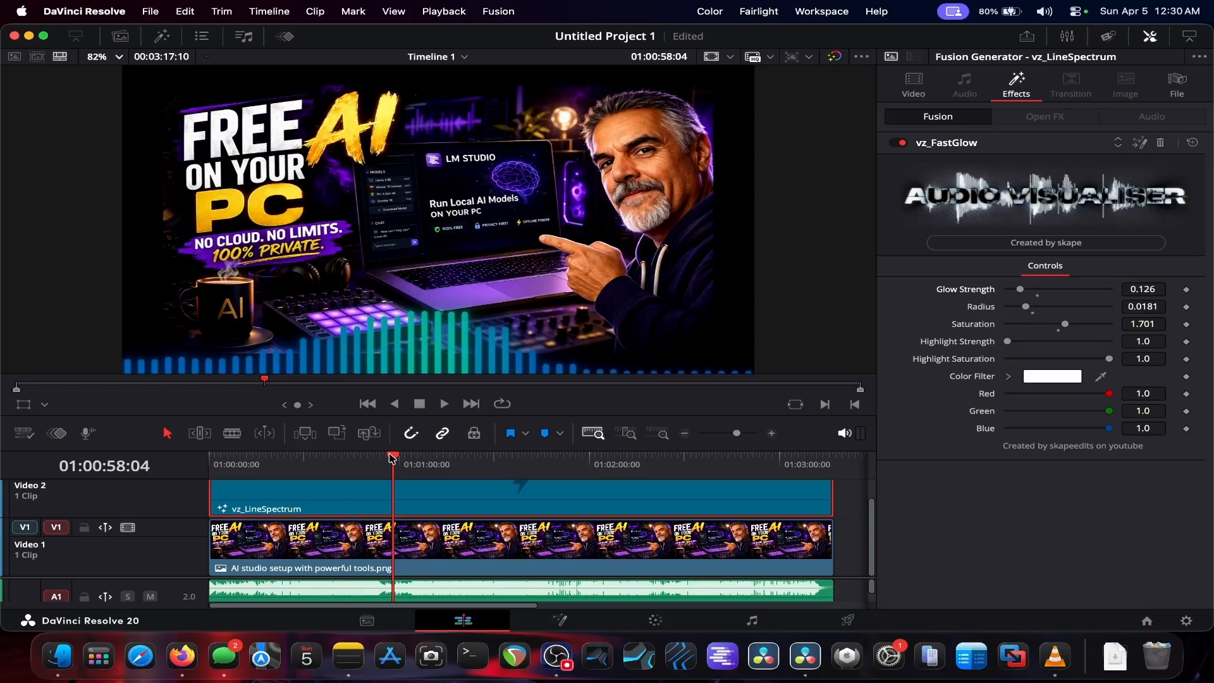
Step: Return the playhead to the timeline start and set the timeline playback resolution to Half
drag(392, 457, 186, 461)
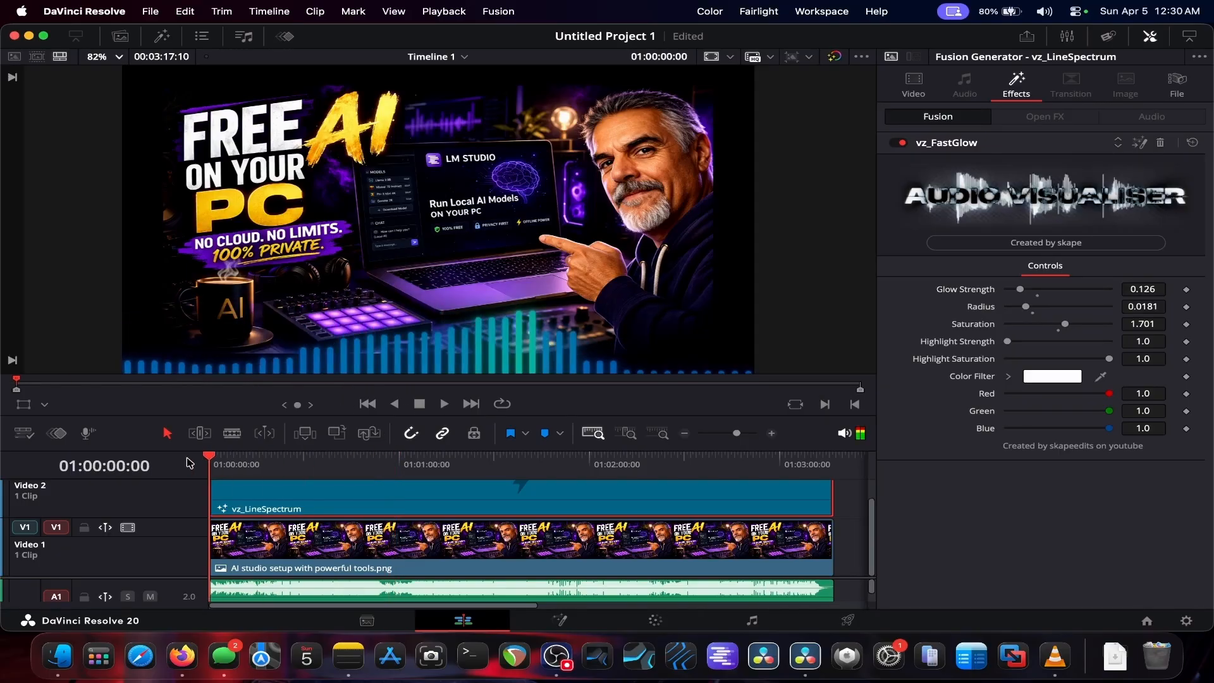
click(443, 11)
mouse_move(454, 81)
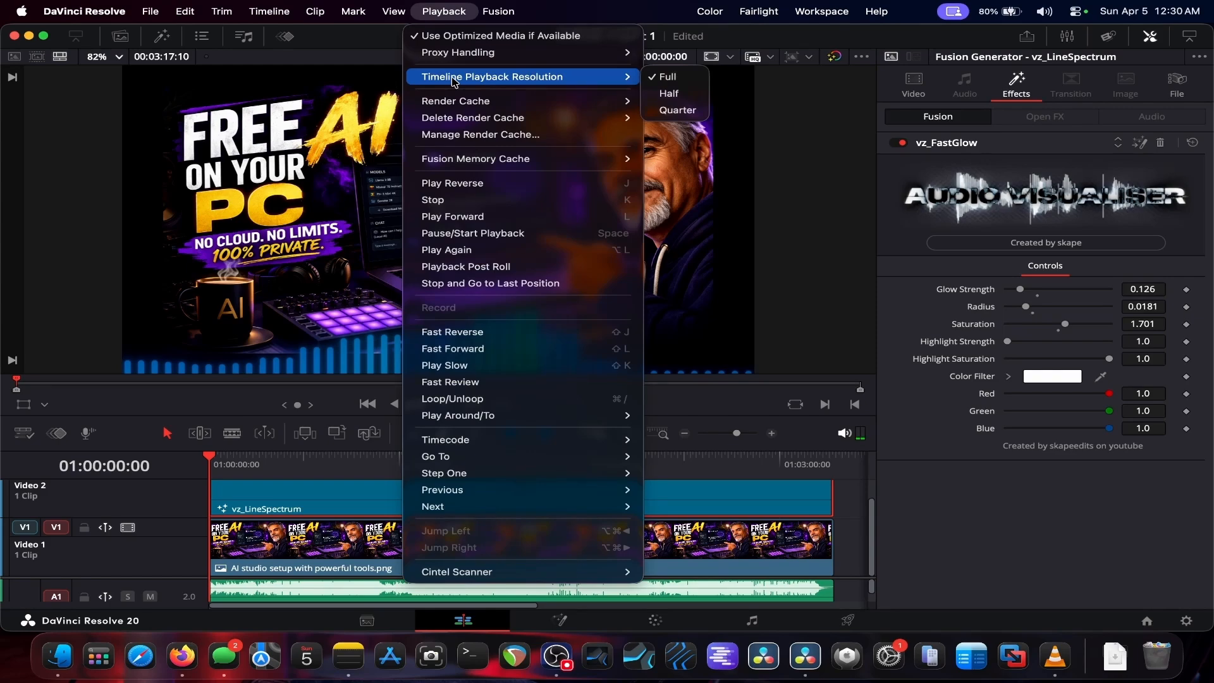
click(664, 94)
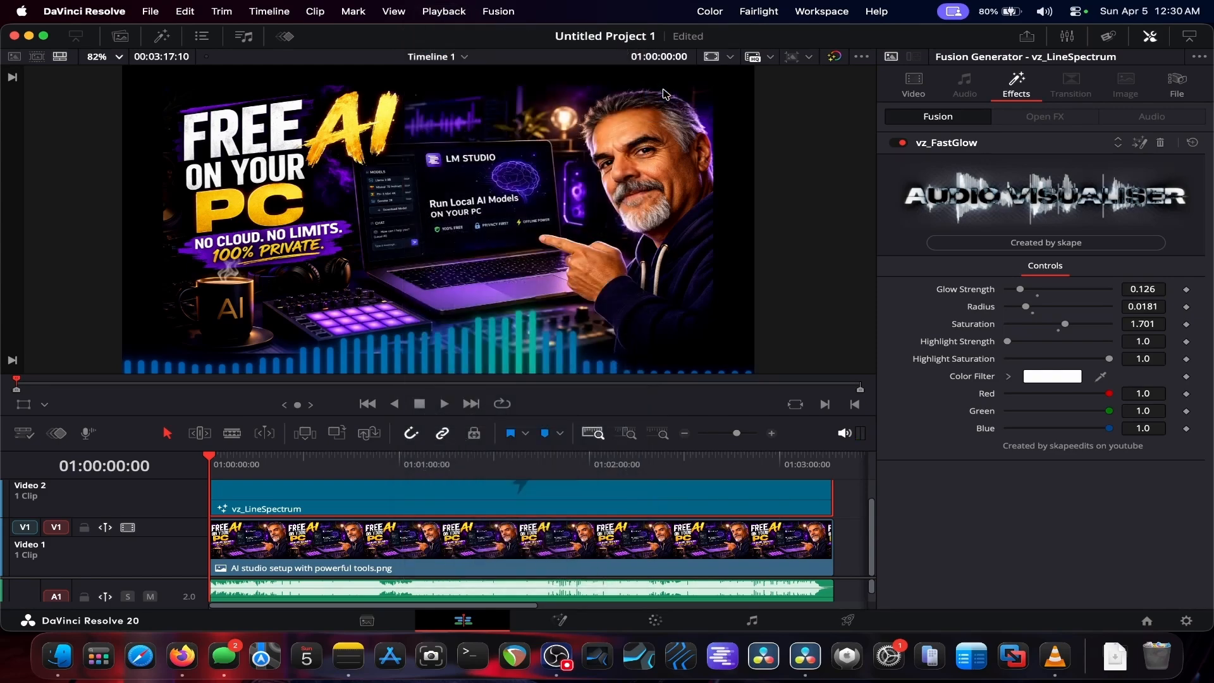
Step: Play the timeline to preview the glowing spectrum over the image, then stop playback
click(447, 12)
mouse_move(460, 101)
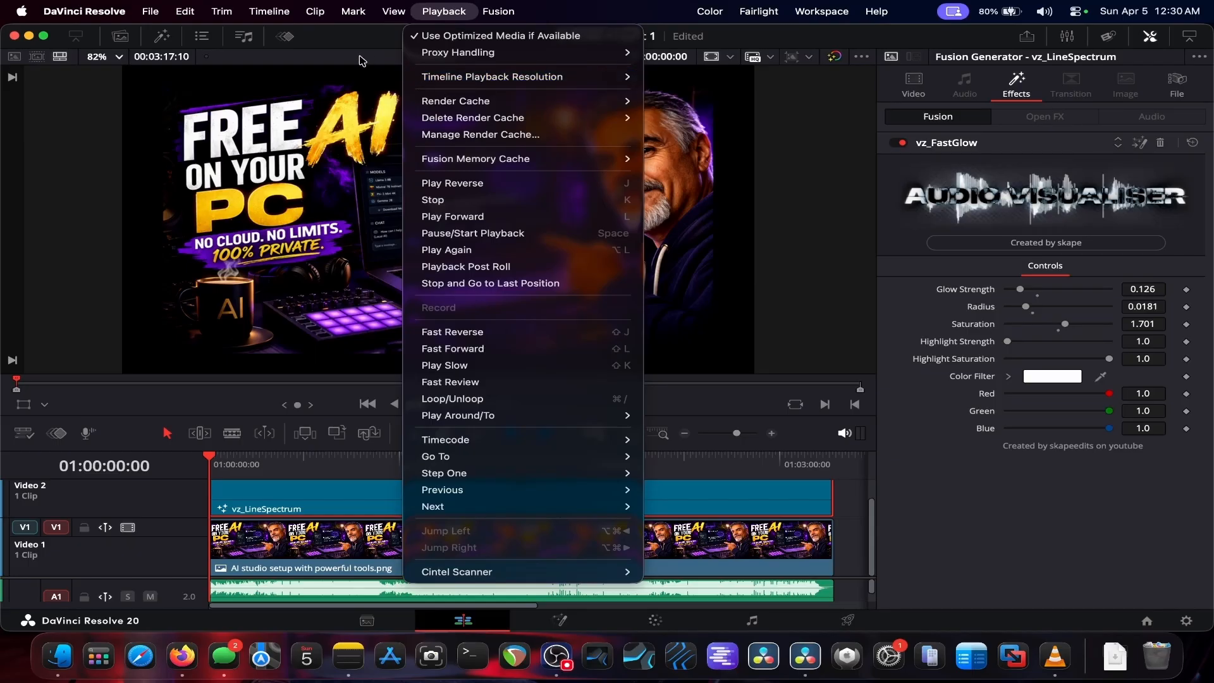
click(756, 223)
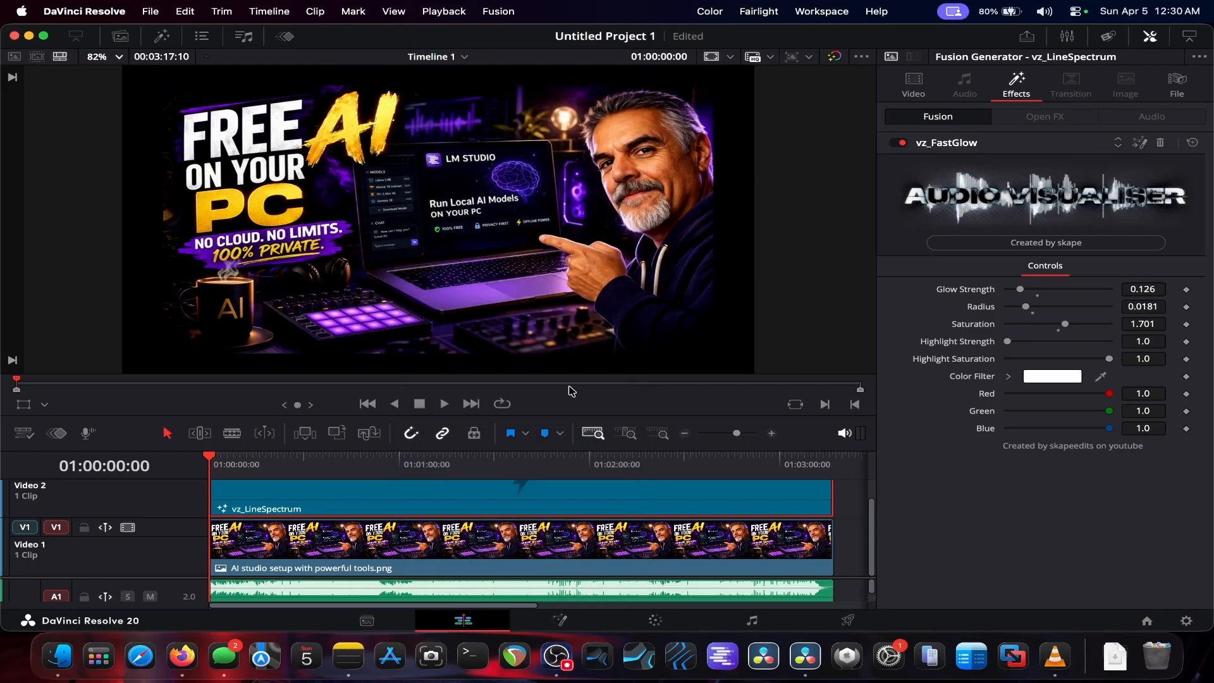
click(445, 405)
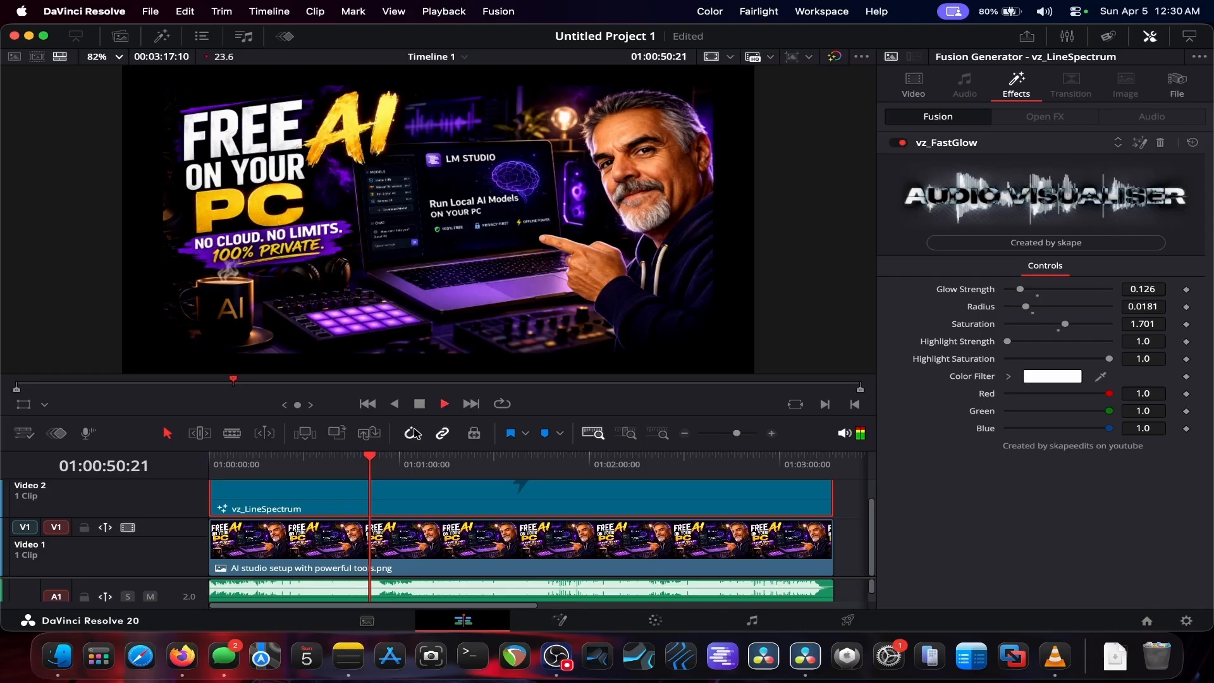
click(420, 405)
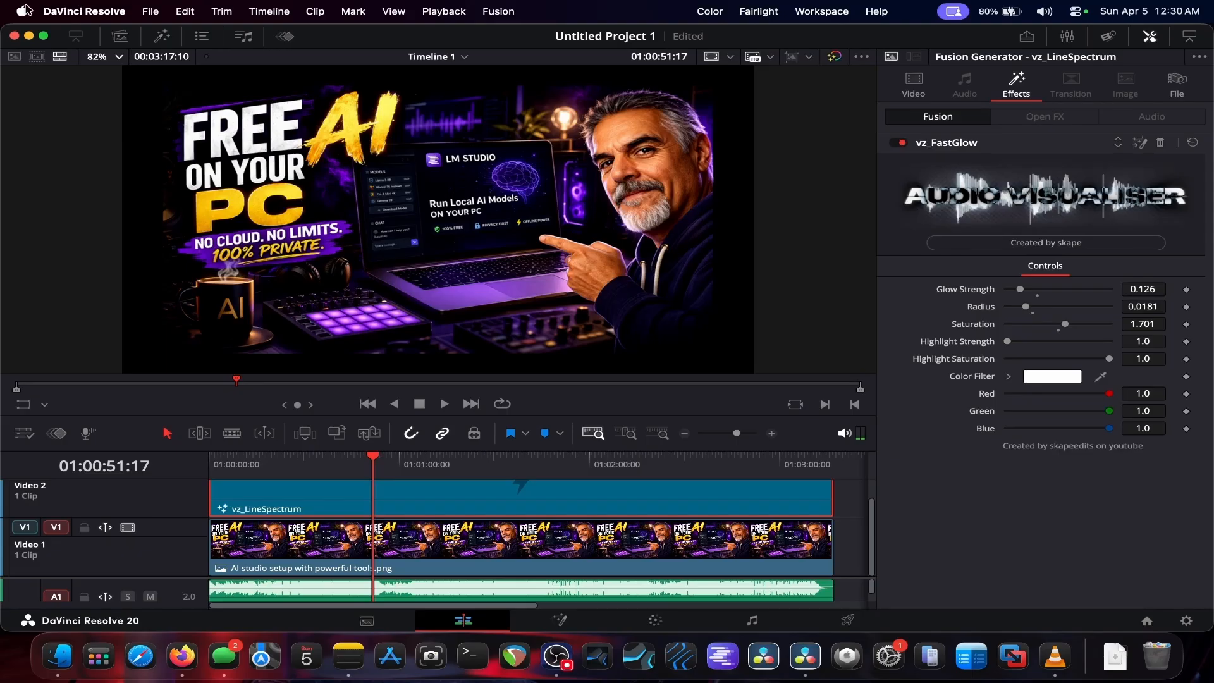
click(120, 36)
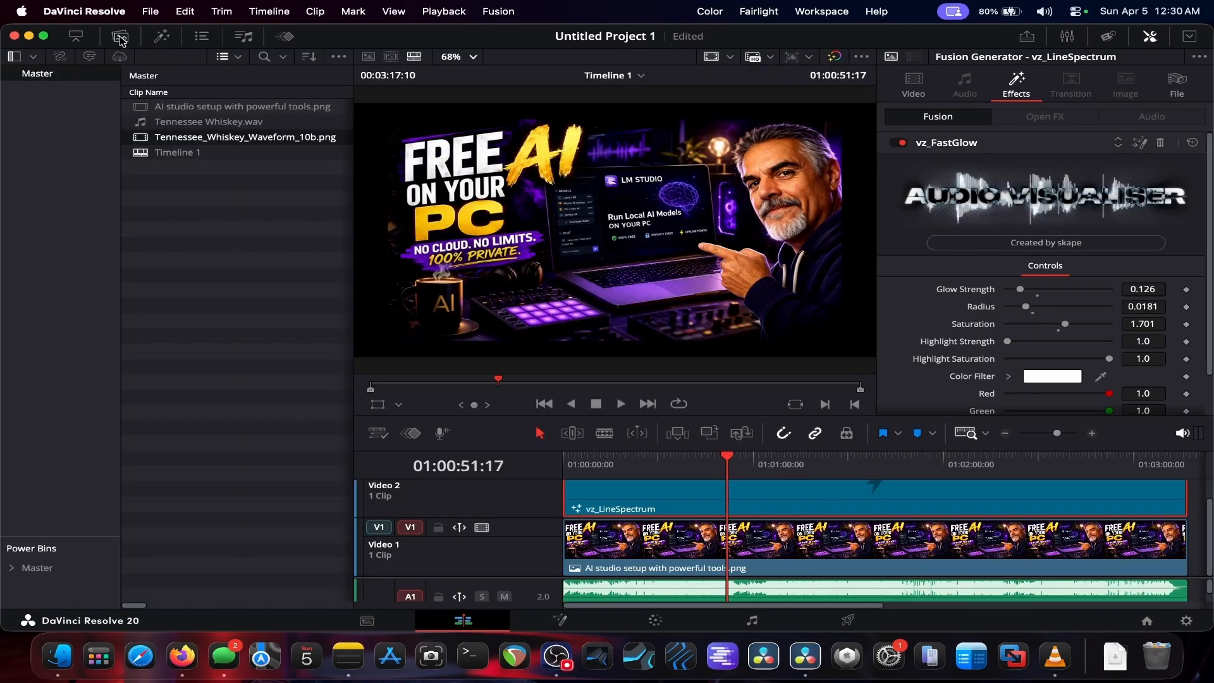
drag(196, 140, 977, 241)
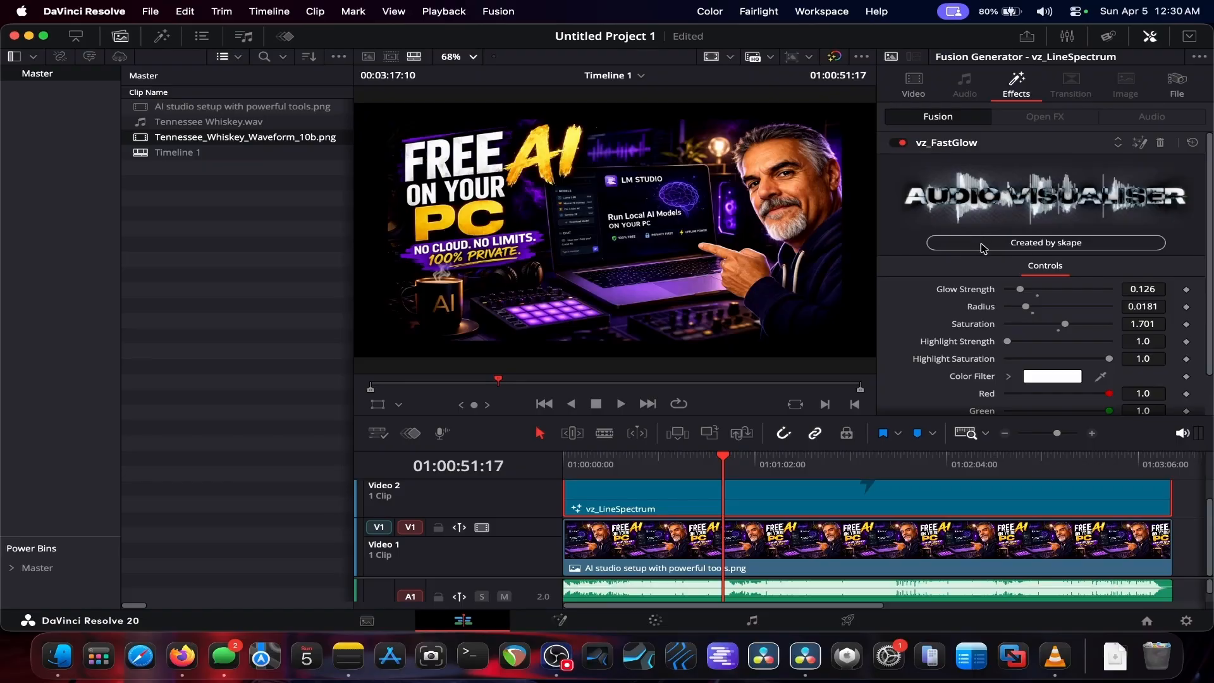
drag(212, 137, 930, 232)
scroll(987, 252, down, 3)
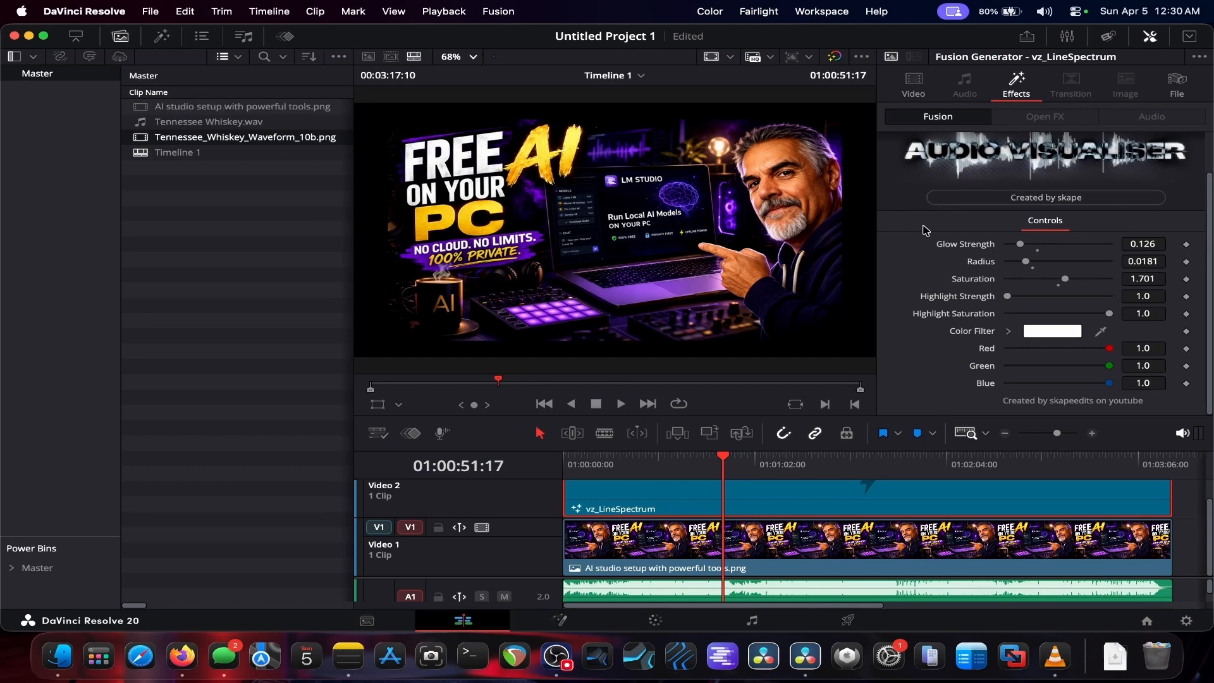
click(1149, 36)
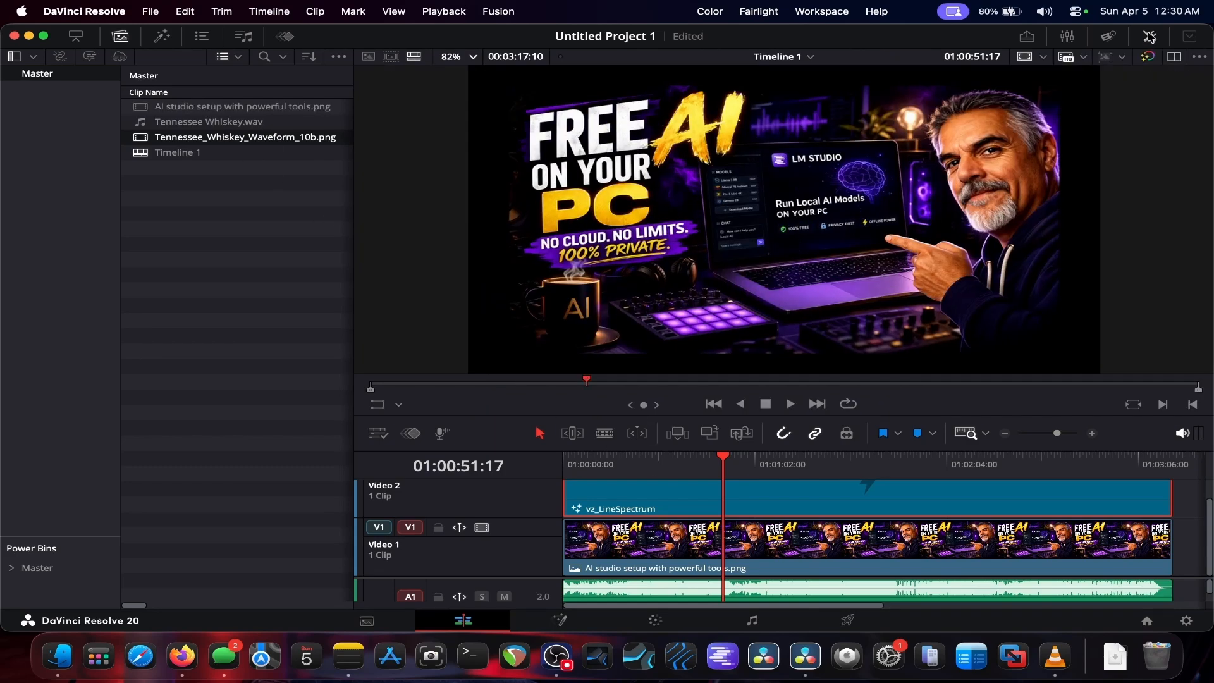
click(1149, 36)
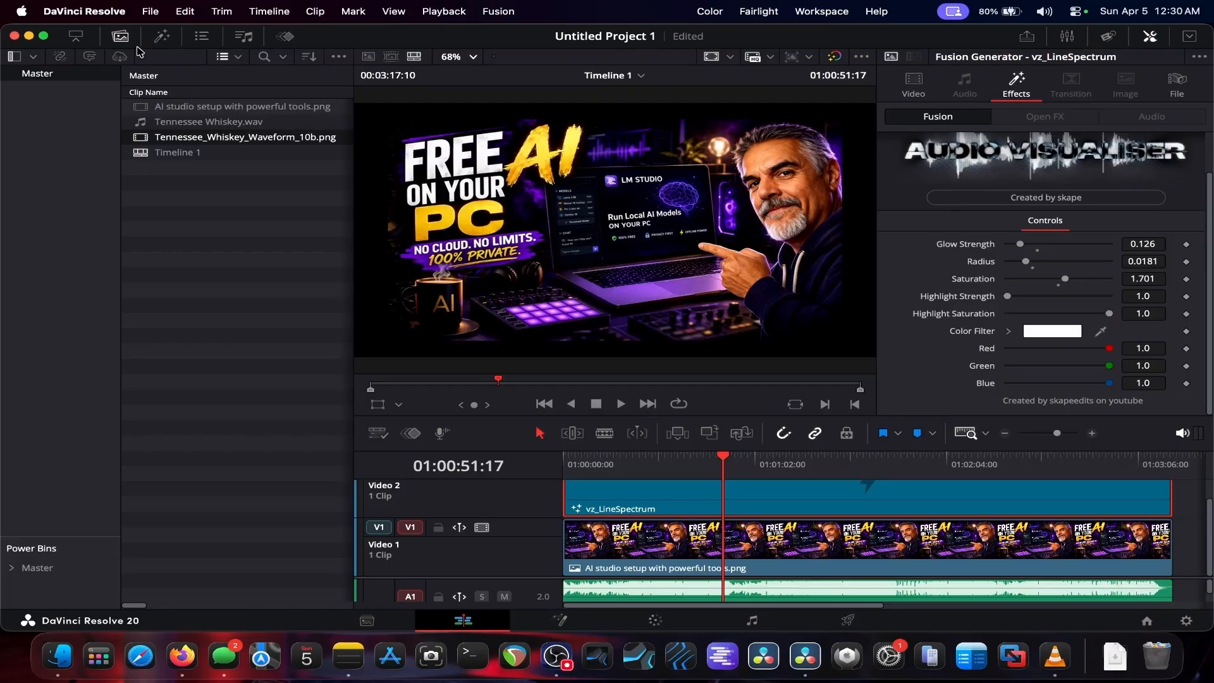
click(121, 36)
Step: Set the timeline playback resolution to Full
click(479, 469)
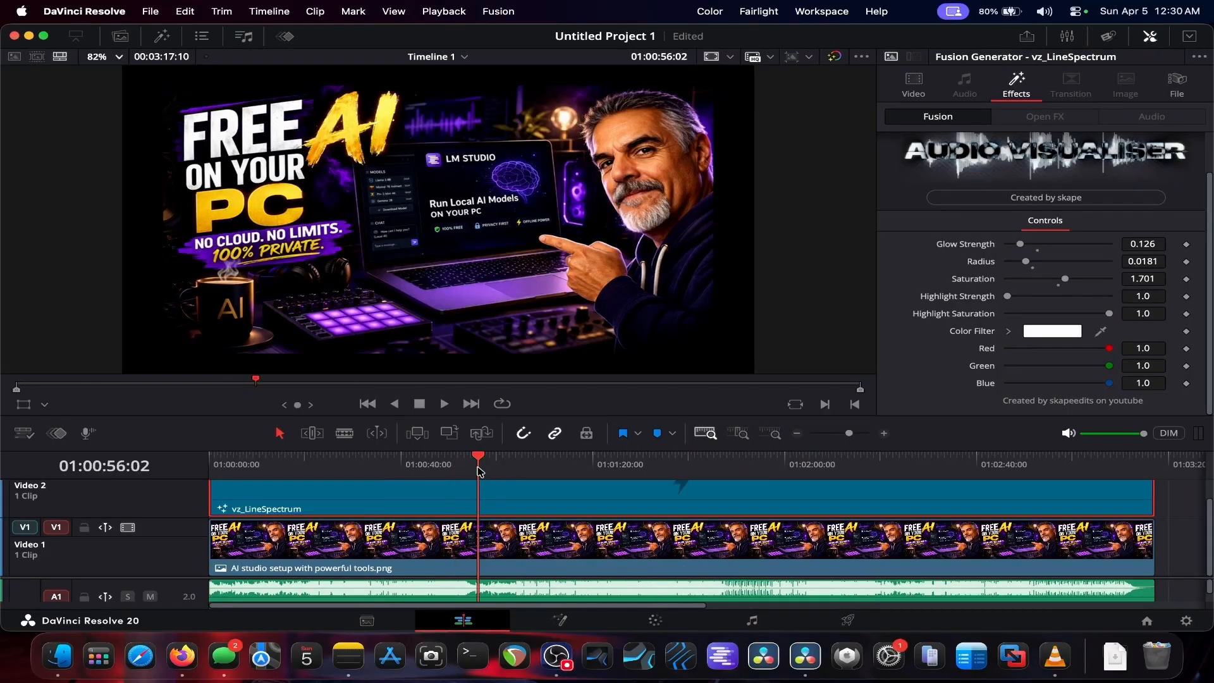
click(444, 11)
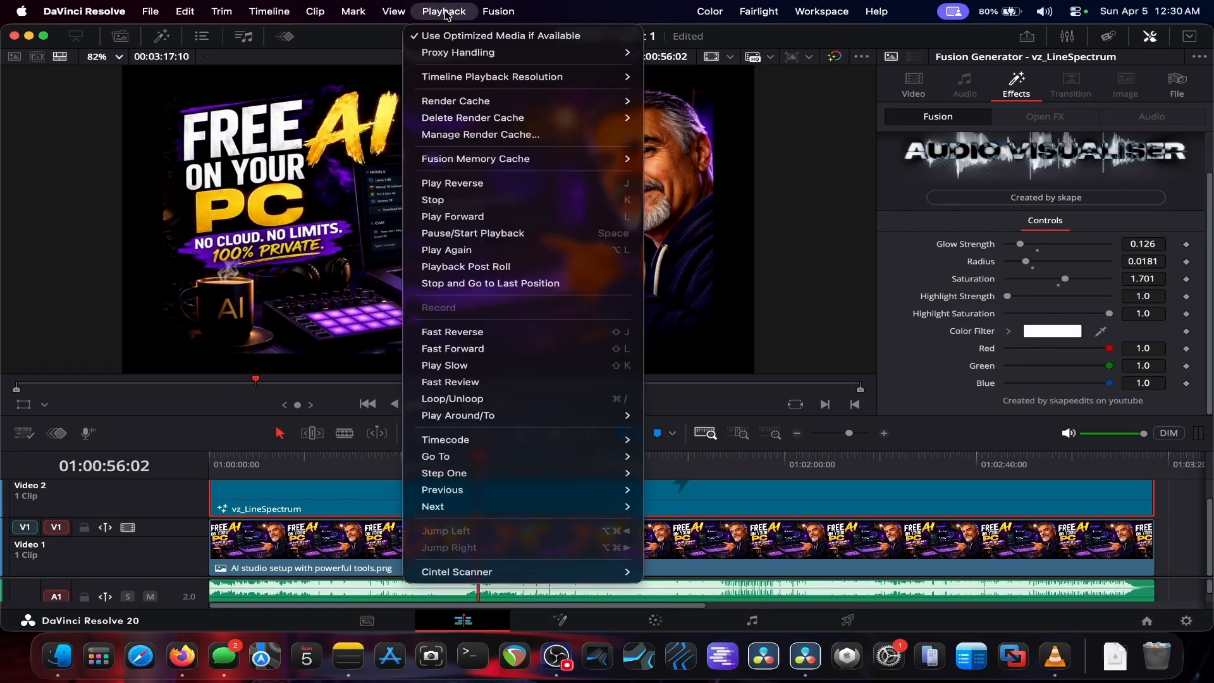
mouse_move(400, 12)
mouse_move(459, 76)
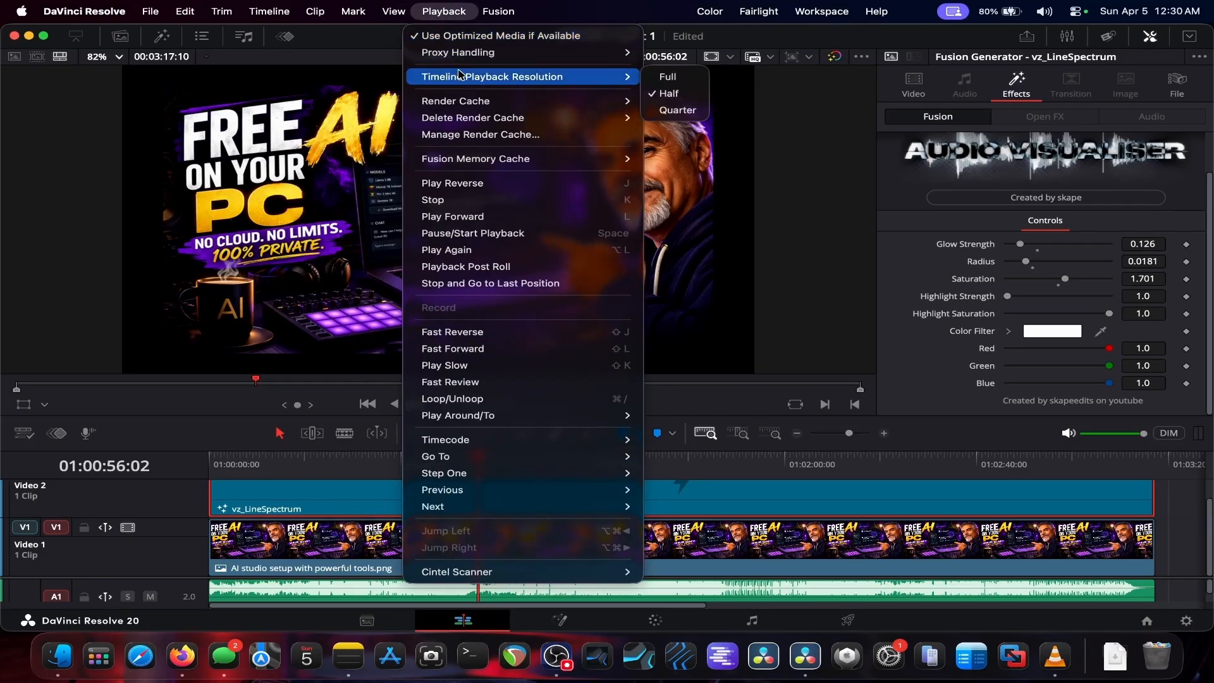
click(666, 77)
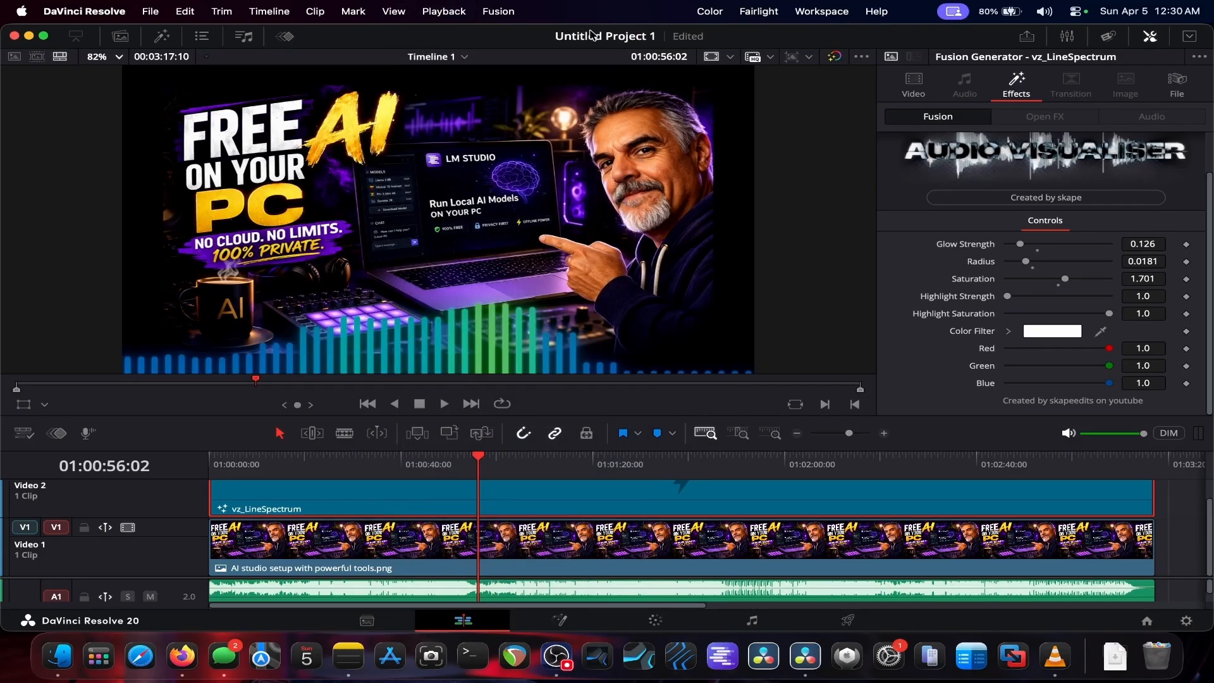
click(446, 12)
mouse_move(569, 77)
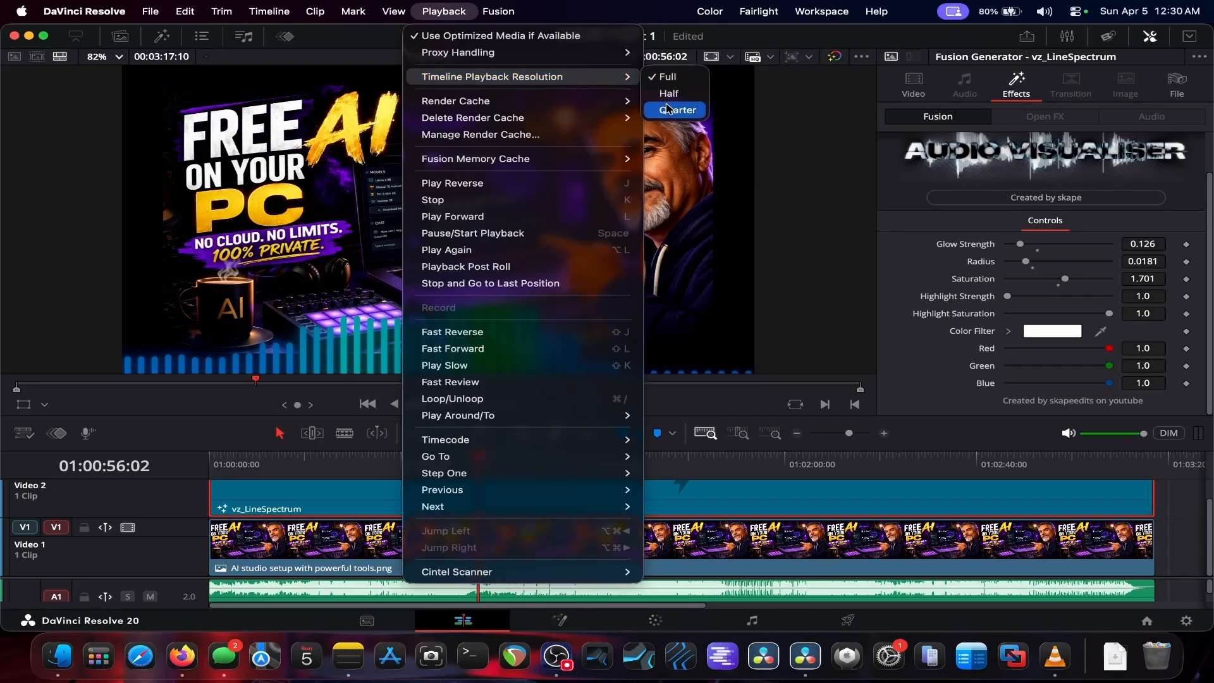
mouse_move(591, 52)
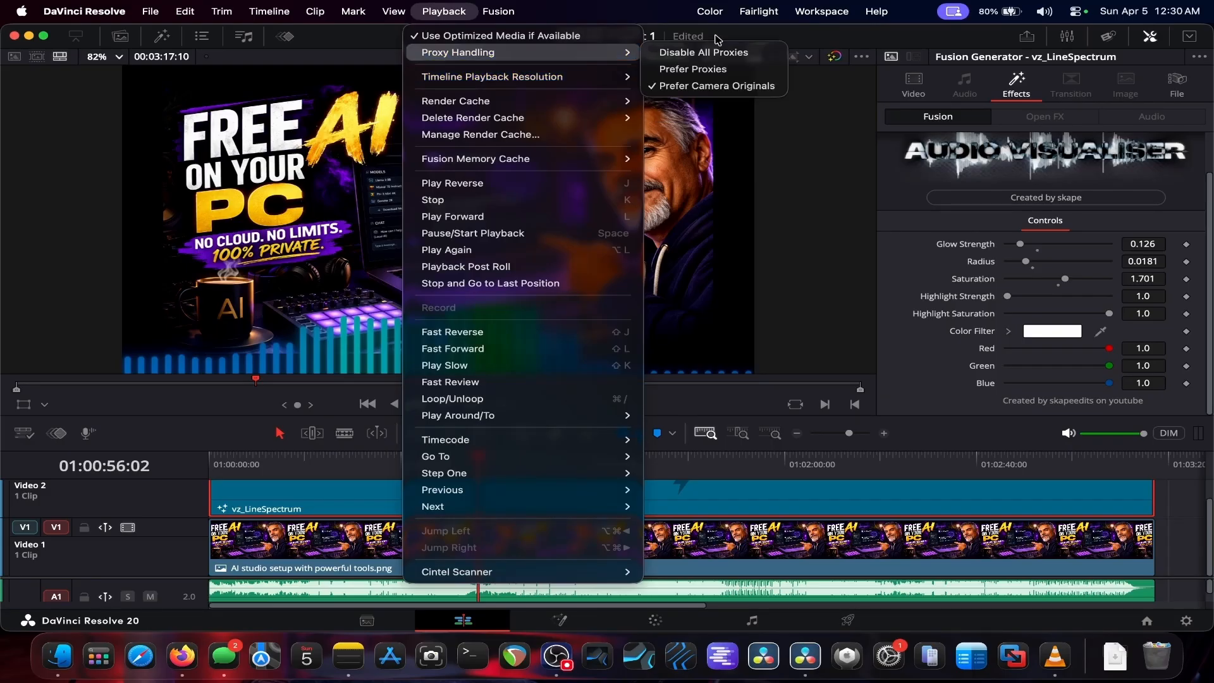
click(732, 38)
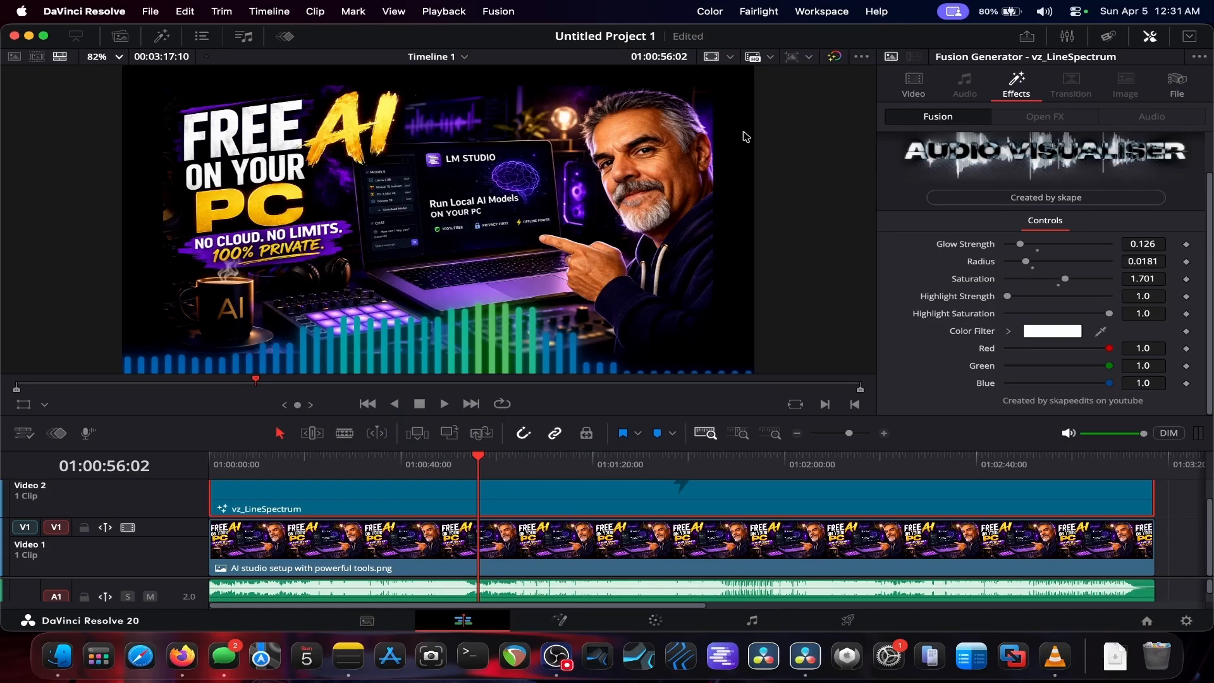
click(446, 12)
mouse_move(394, 13)
click(640, 43)
Step: Play from the start while retuning the glow to Glow Strength 0.047, Radius 0.0339, Saturation 0.85 and Highlight Strength 1.976
drag(478, 457, 155, 456)
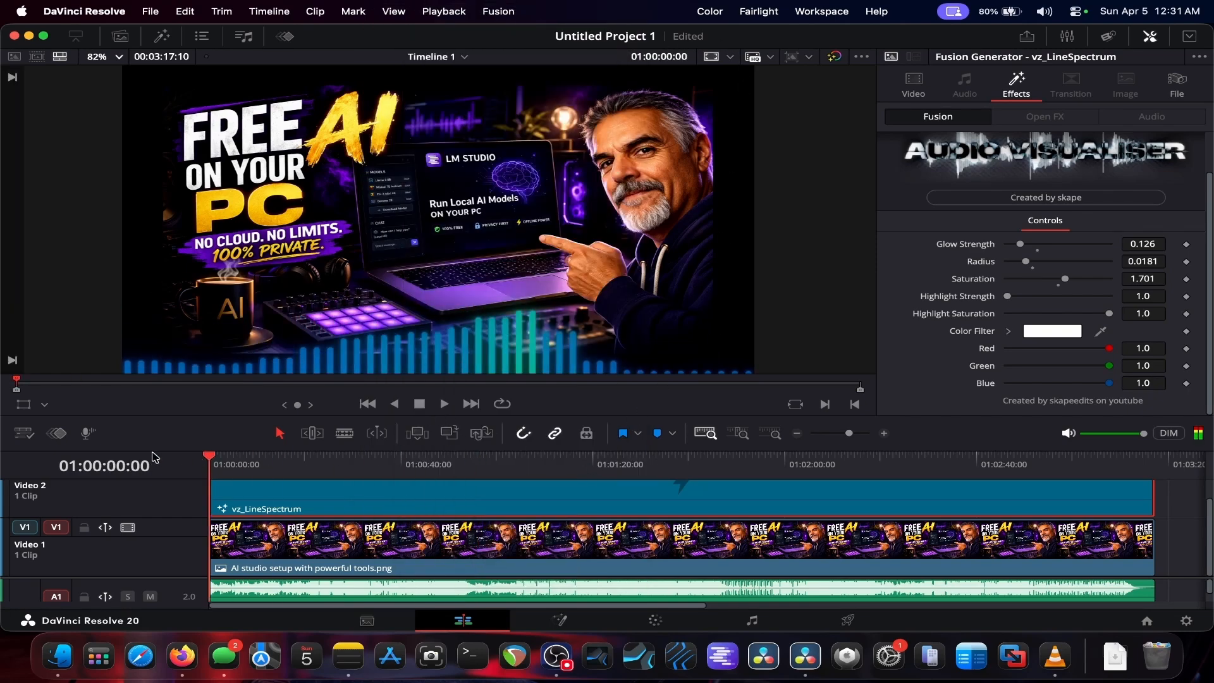
click(446, 404)
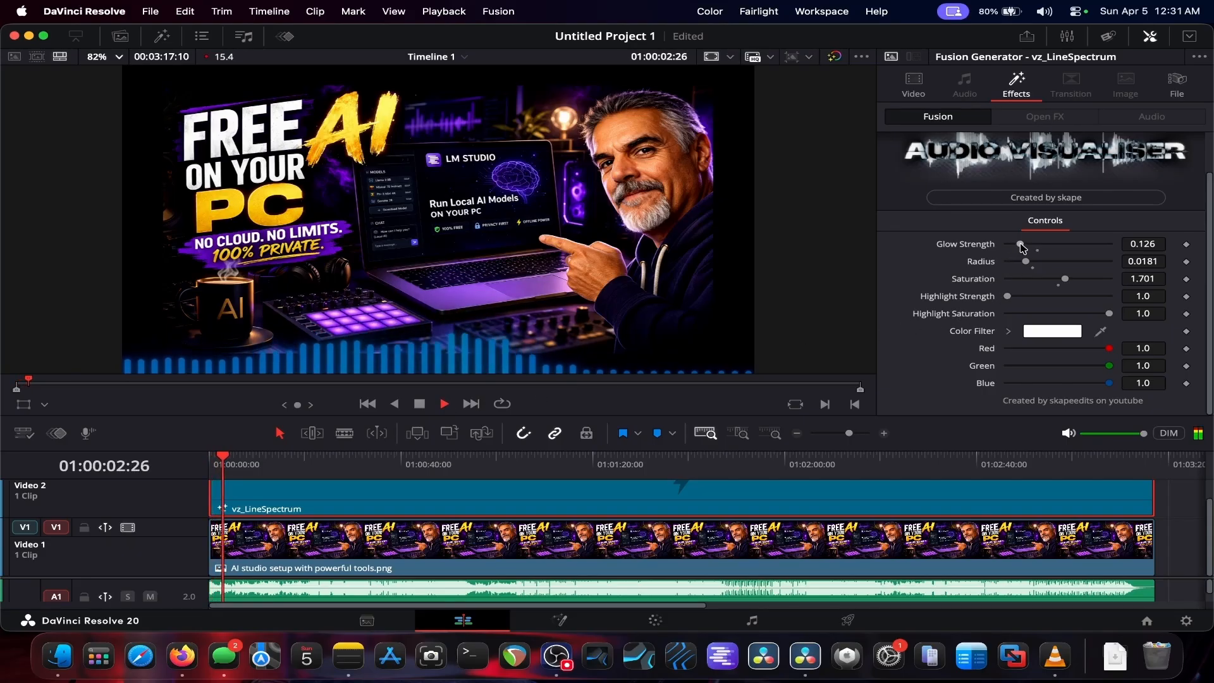
drag(1019, 244, 1041, 300)
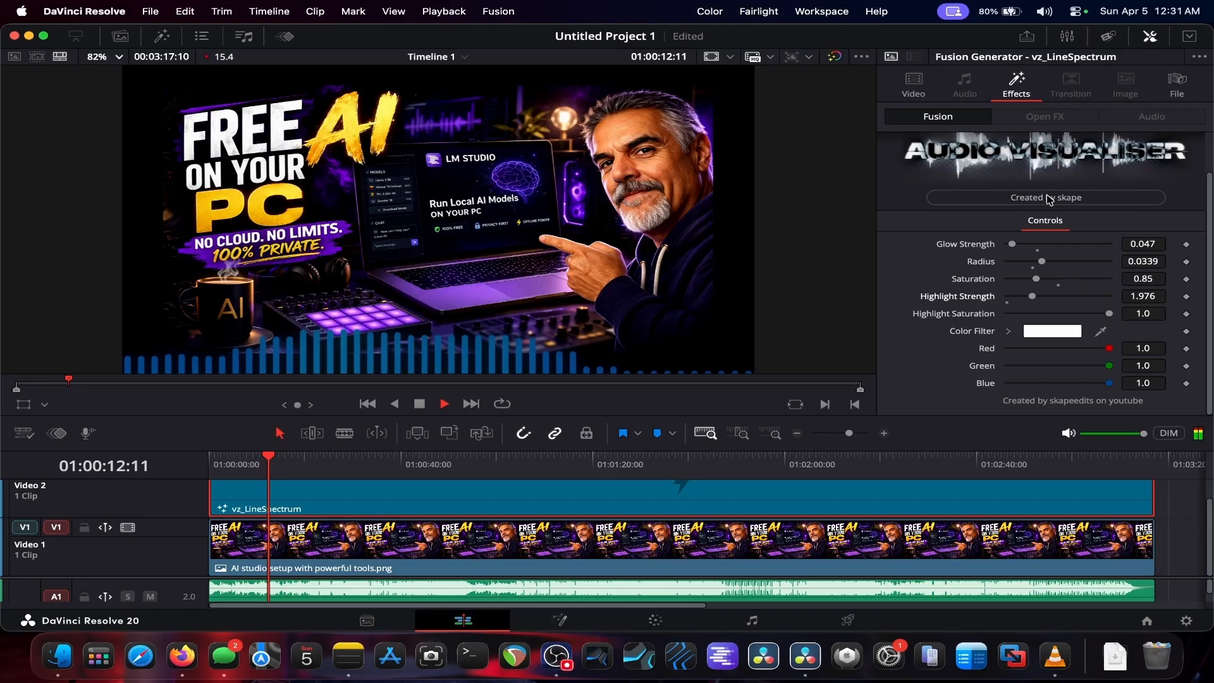
click(1188, 37)
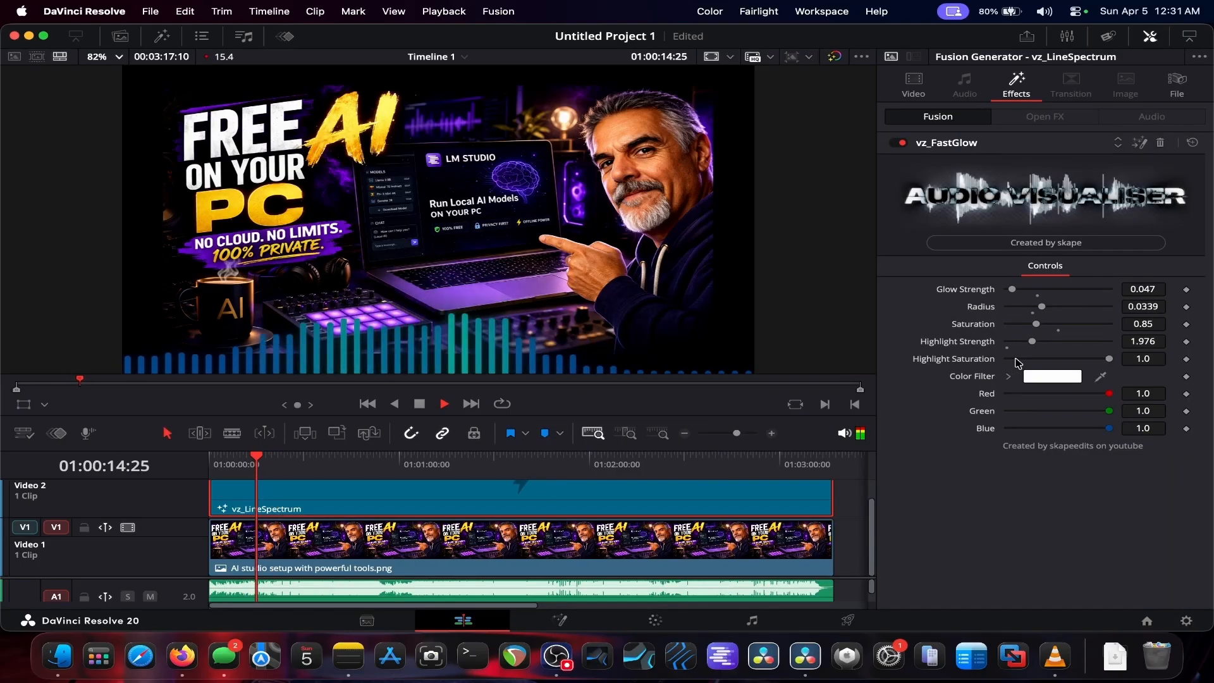
click(420, 404)
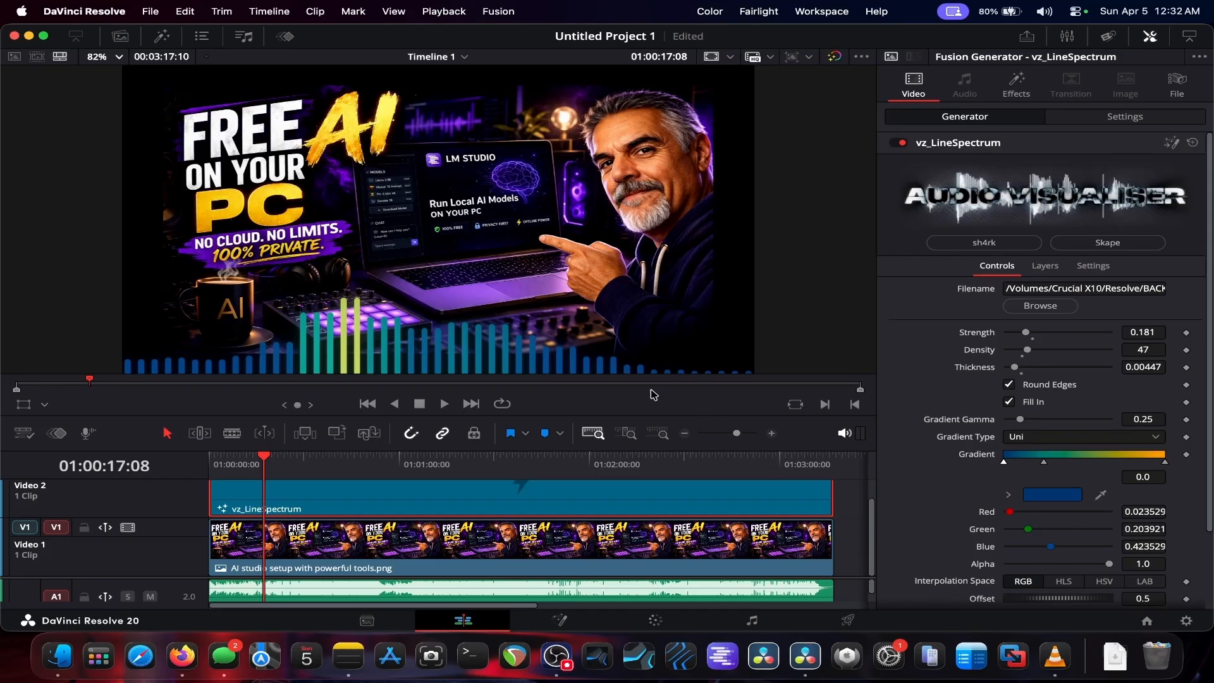
Step: Delete the vz_LineSpectrum clip from the Video 2 track
drag(625, 414, 617, 376)
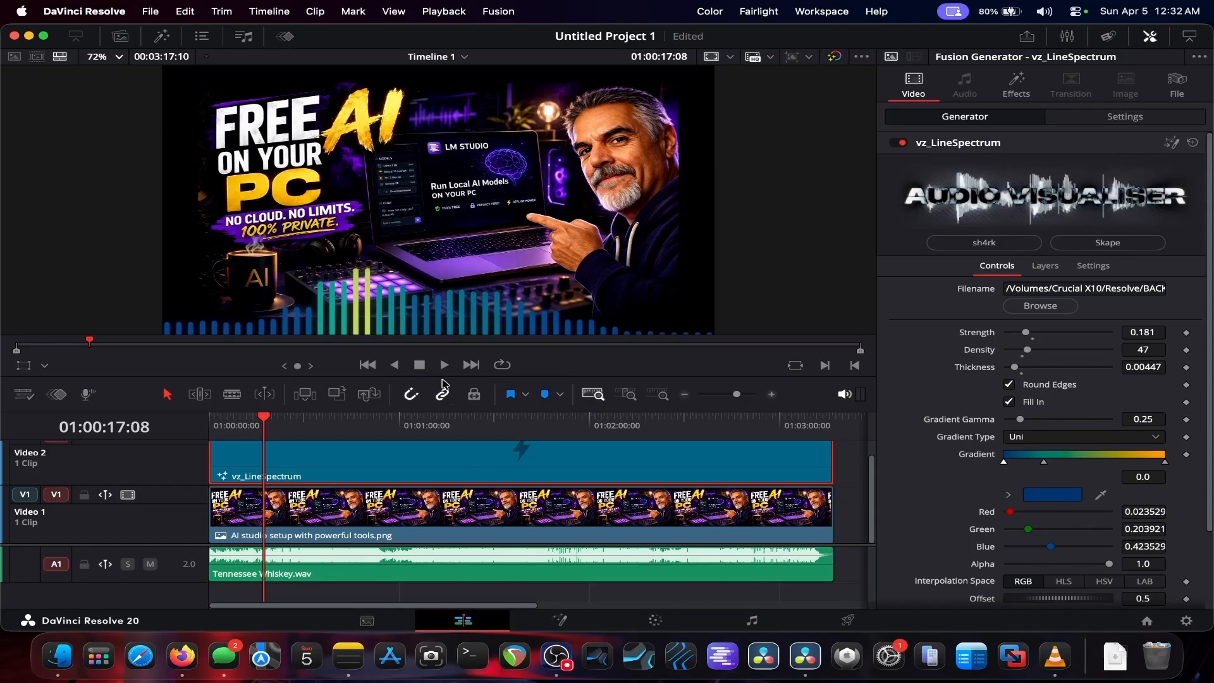
drag(495, 377, 495, 317)
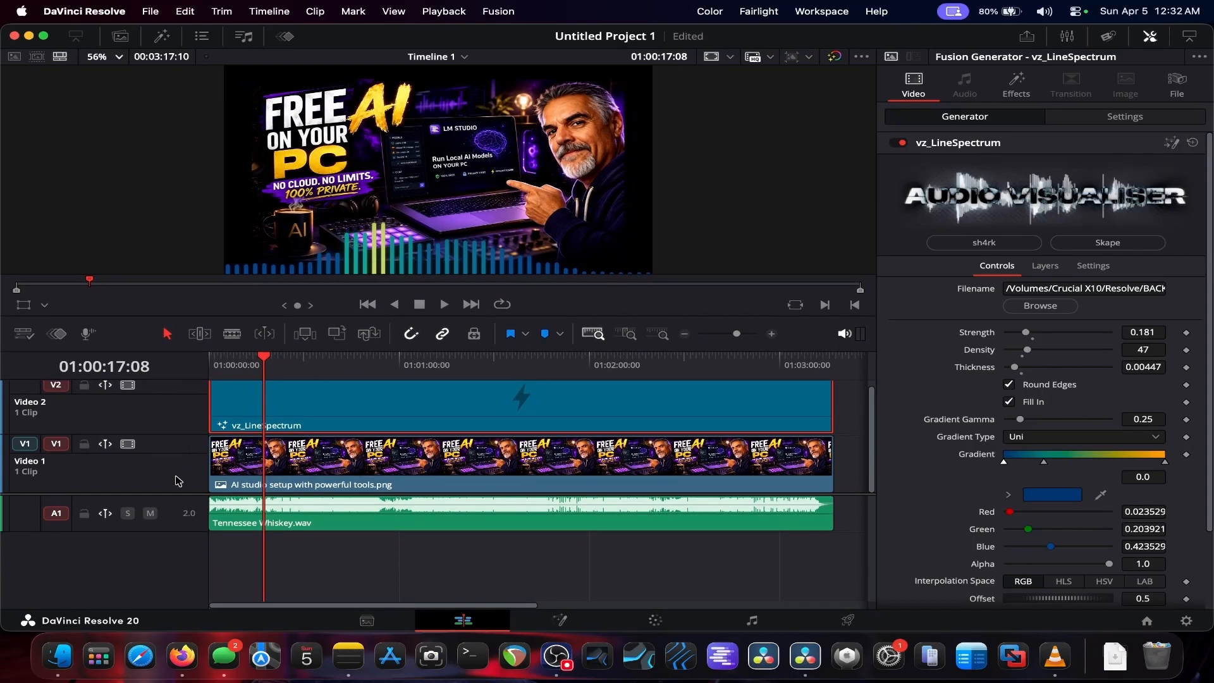
drag(172, 493, 171, 567)
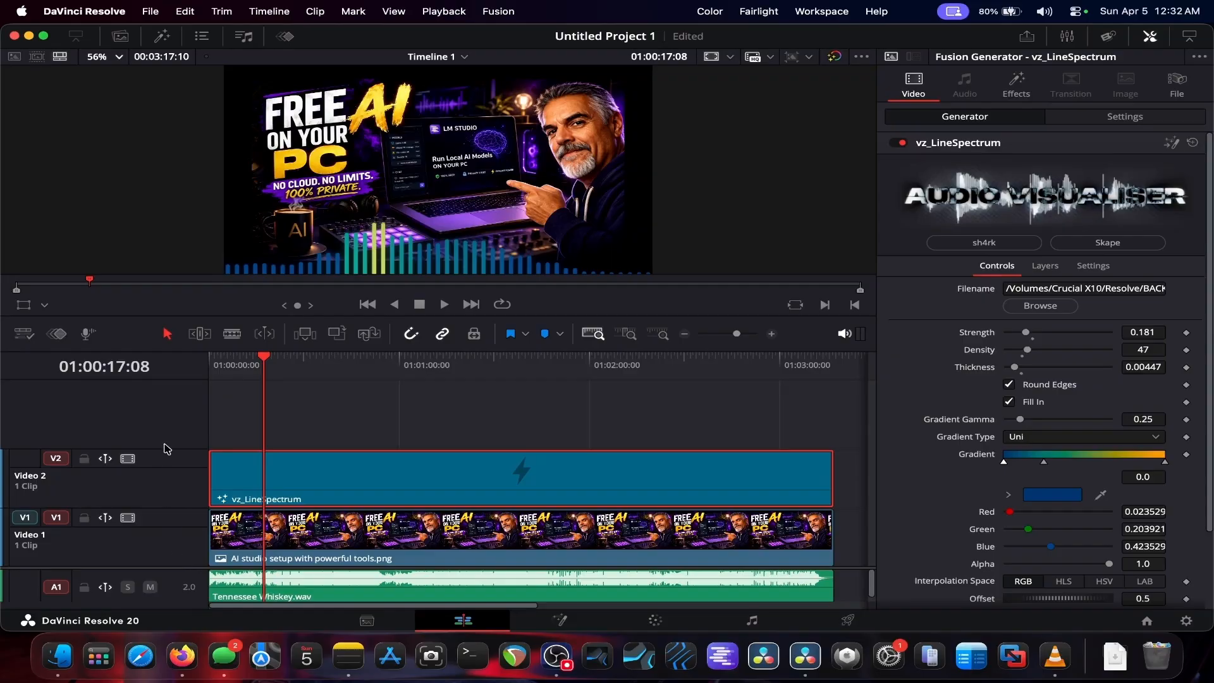
drag(170, 451, 172, 493)
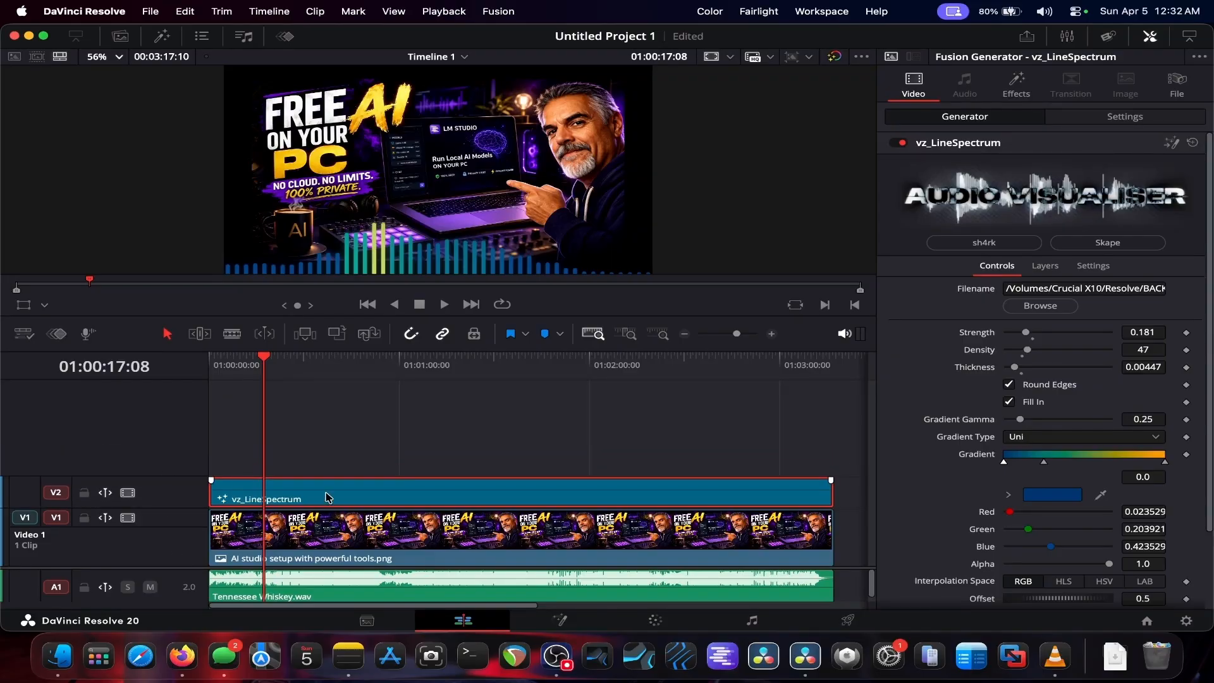
key(Delete)
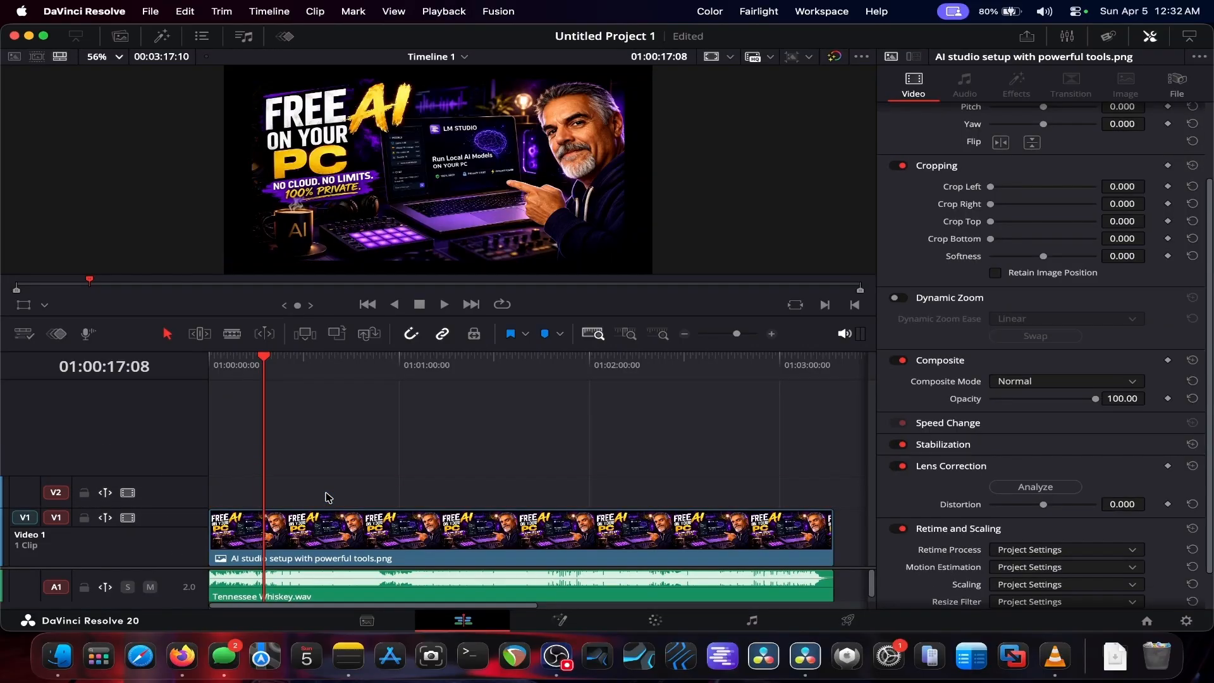
Step: Add the vz_Siri generator from the sh4rk generators onto the Video 2 track at the timeline start
click(162, 36)
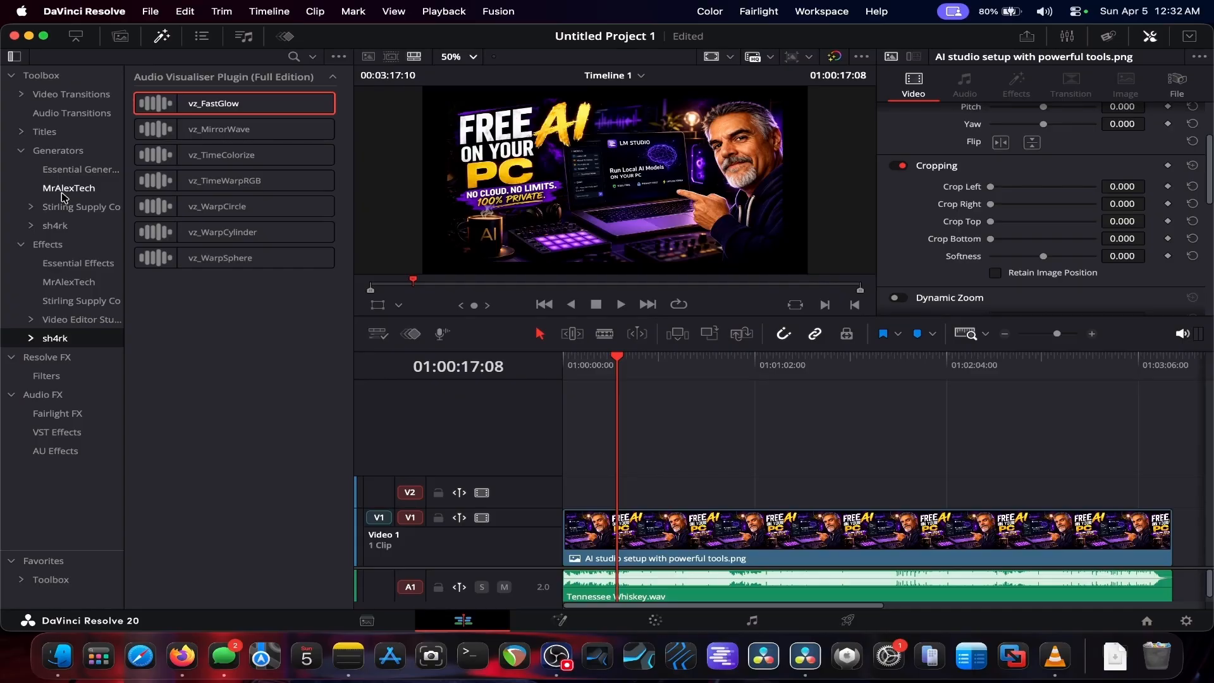
click(60, 226)
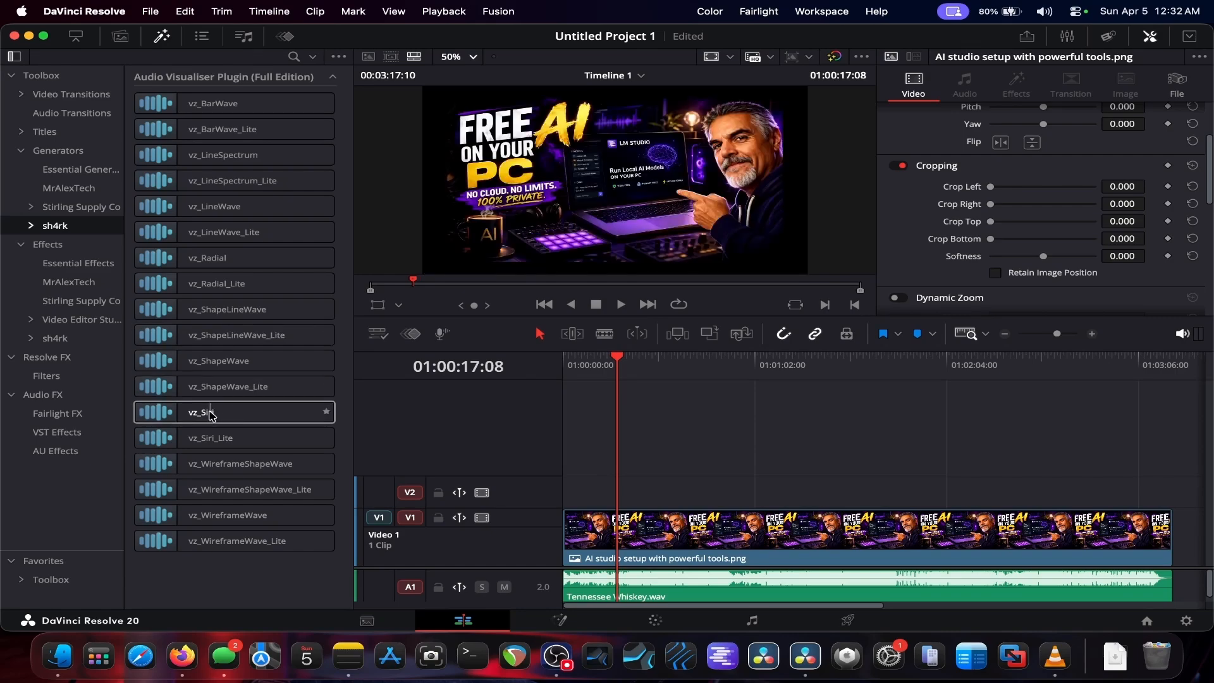
drag(211, 415, 566, 493)
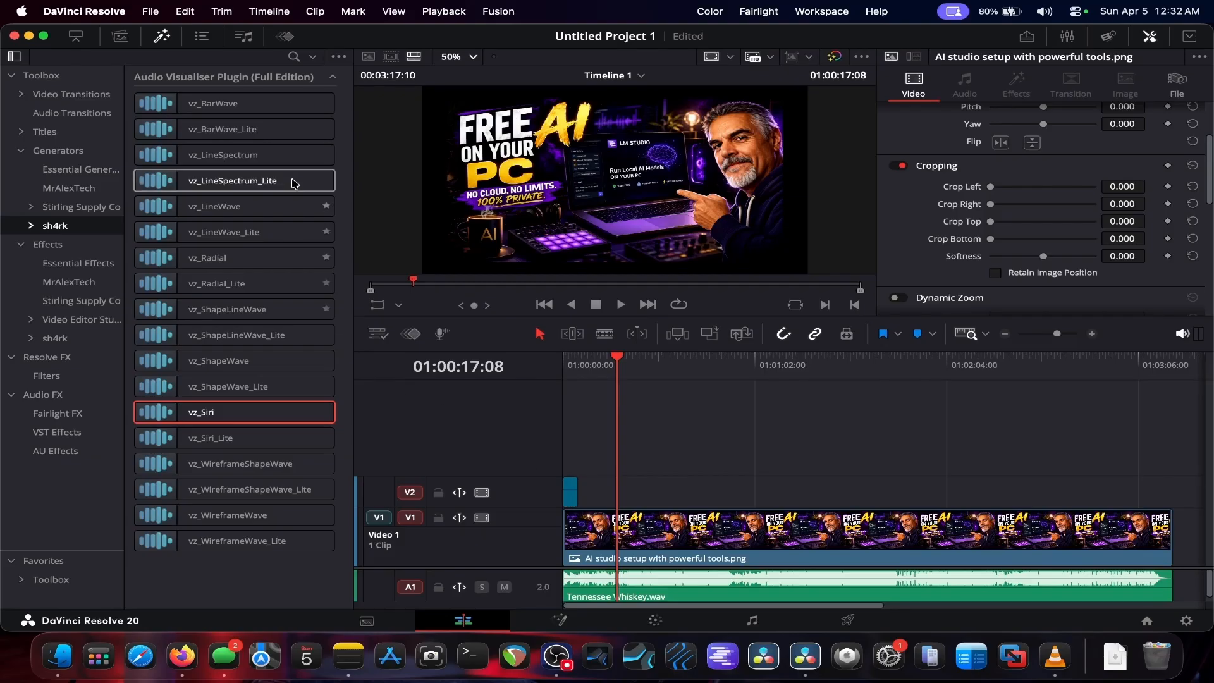
click(161, 36)
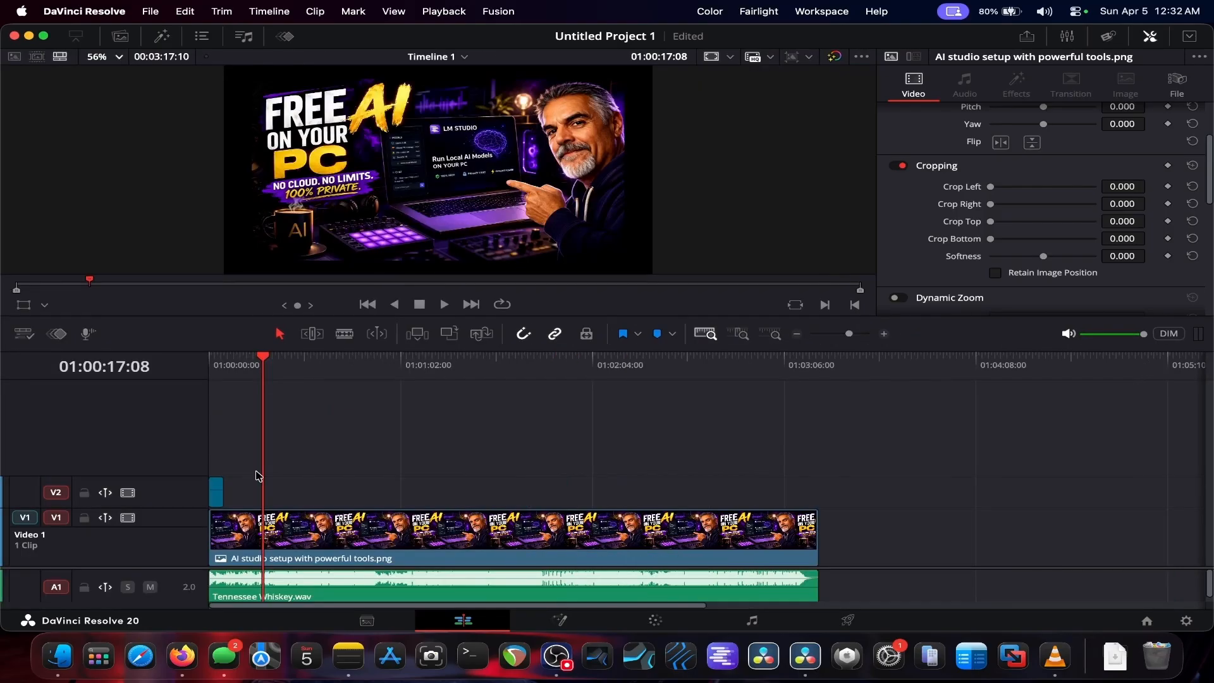
Step: Extend the vz_Siri clip on Video 2 to span the full length of the image clip below it
drag(228, 492, 1146, 502)
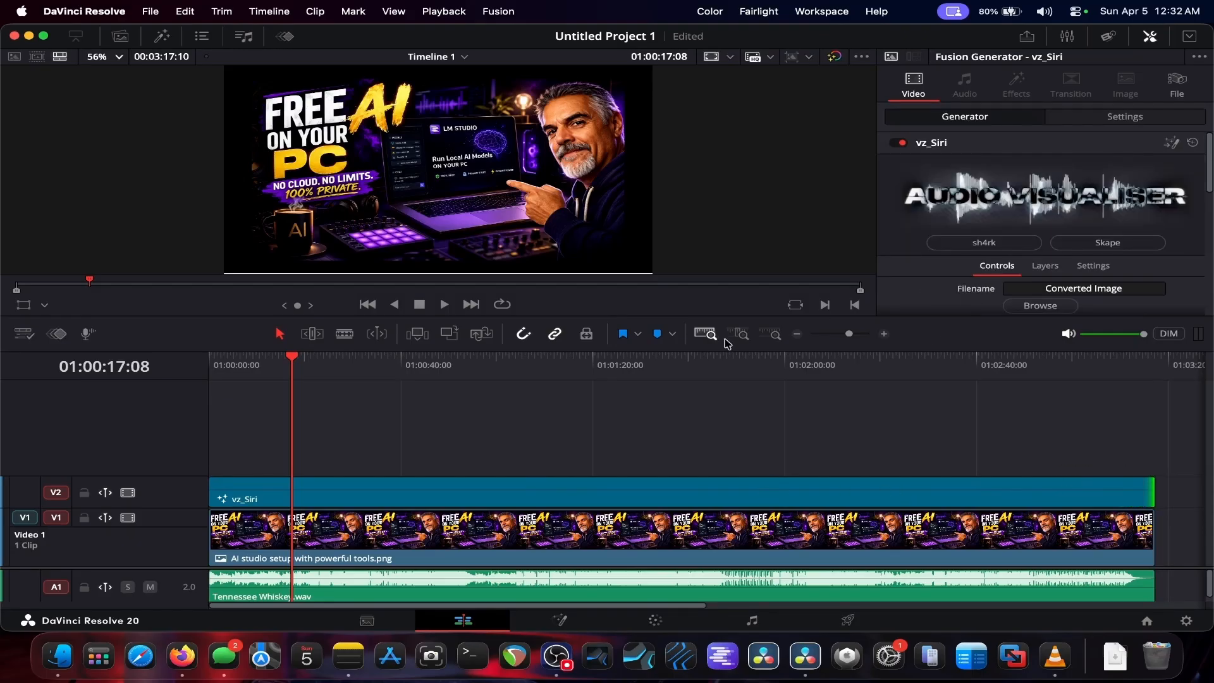
click(1150, 36)
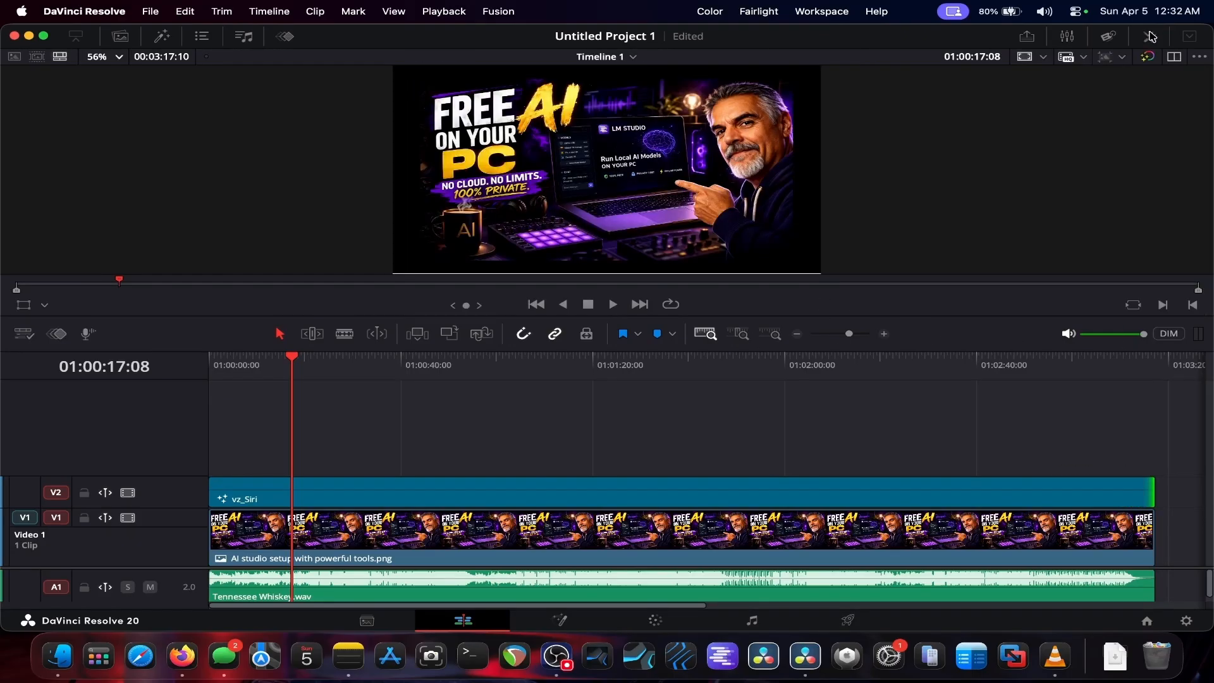
click(1150, 36)
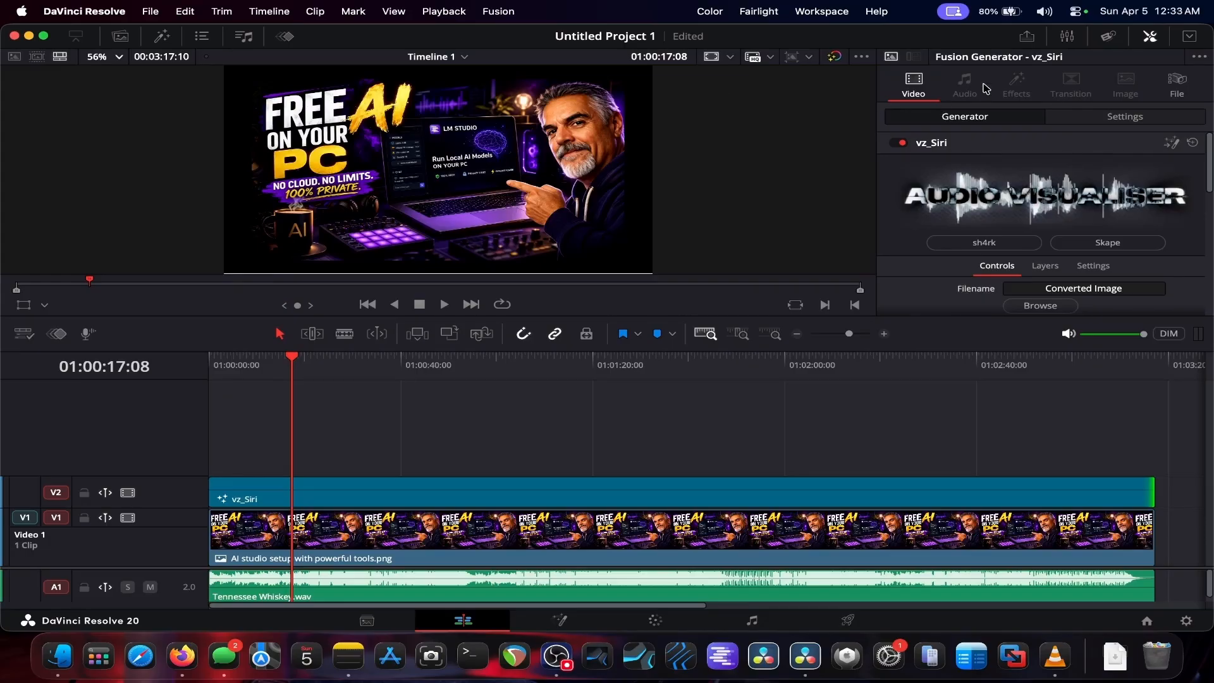
click(1190, 36)
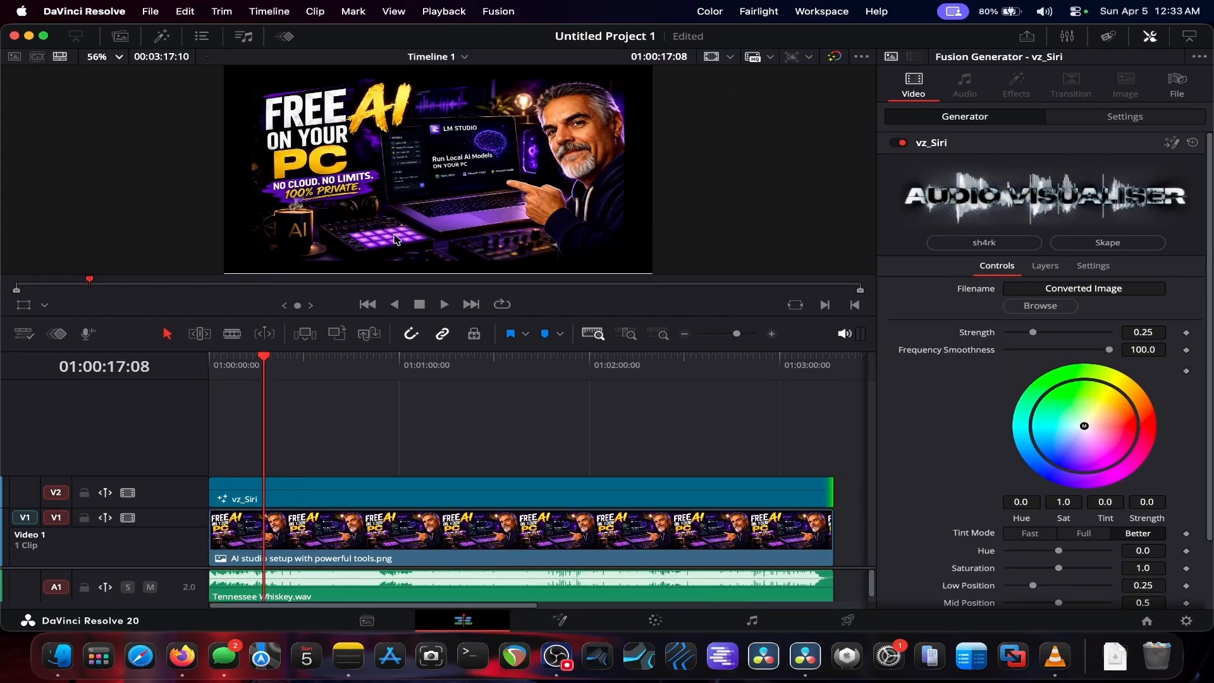
click(162, 36)
click(162, 36)
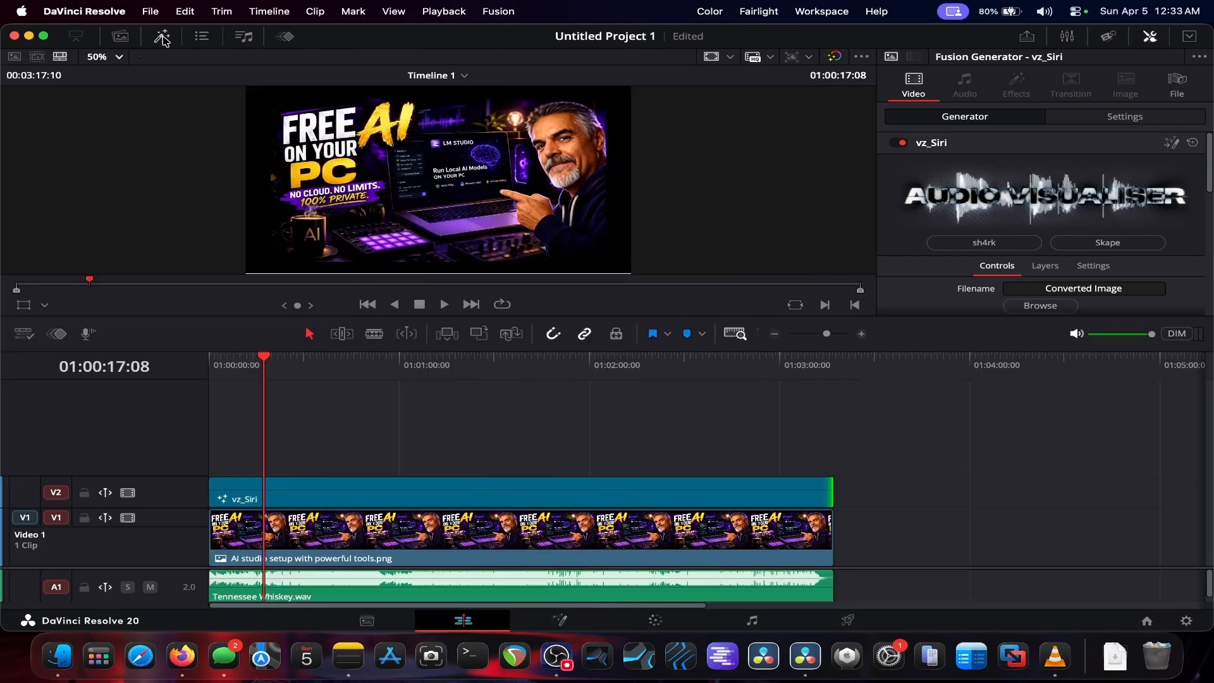
Step: Load Tennessee_Whiskey_Waveform_10b.png from the media pool into the vz_Siri generator's Filename field
click(120, 36)
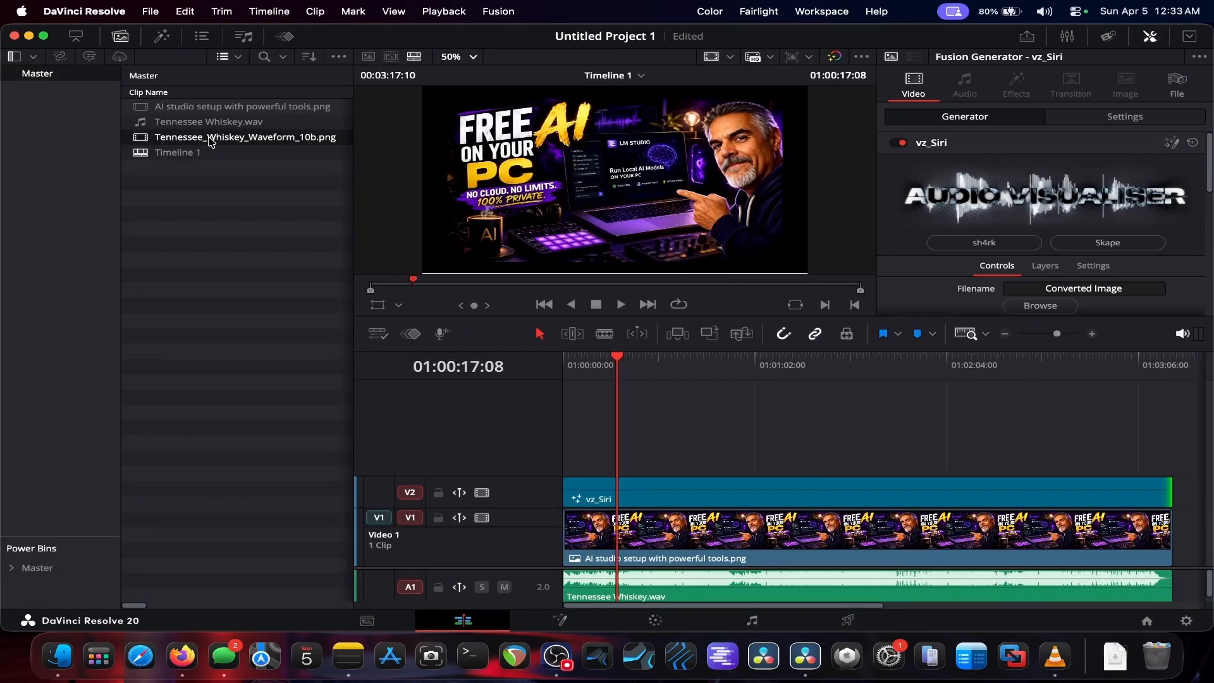
drag(209, 143, 1029, 292)
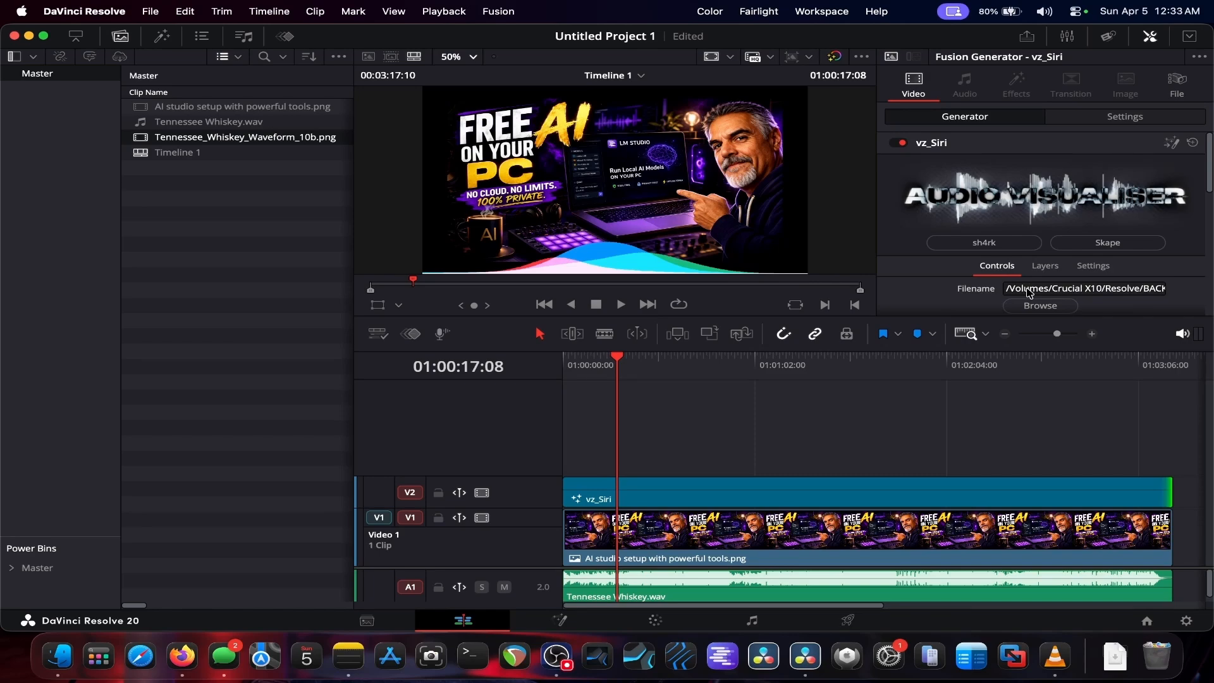
click(118, 37)
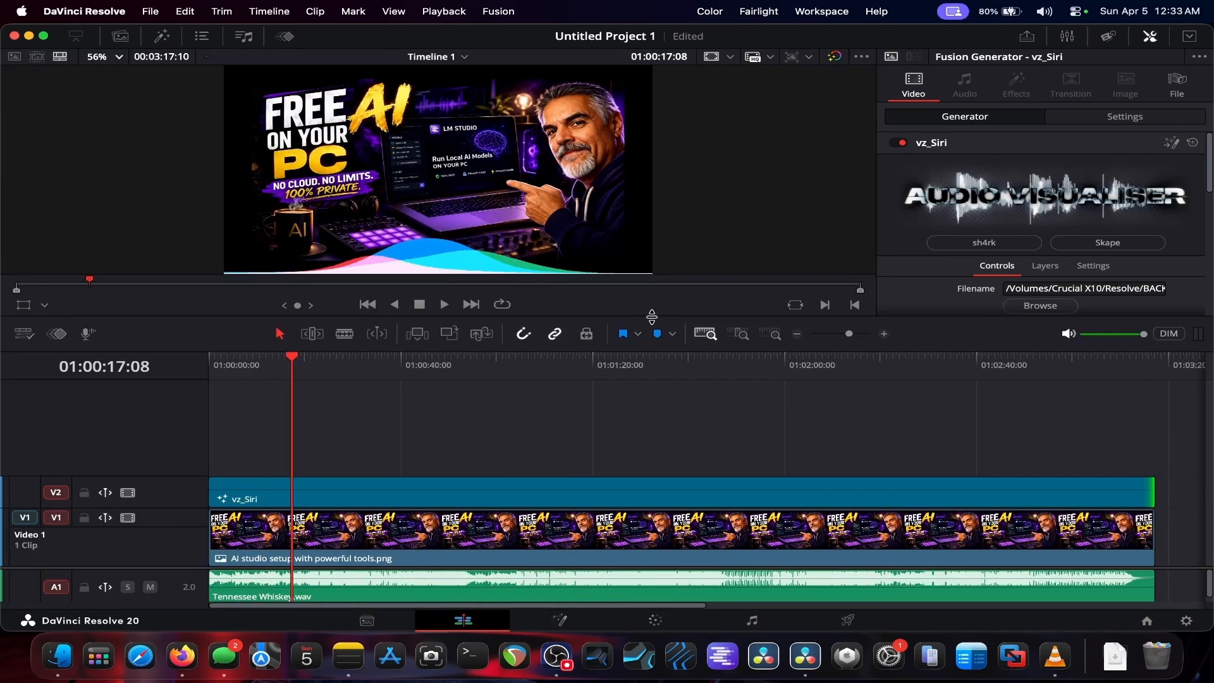
Step: Enlarge the viewer and play the timeline to preview the vz_Siri visualizer while reviewing its controls
drag(652, 316, 654, 424)
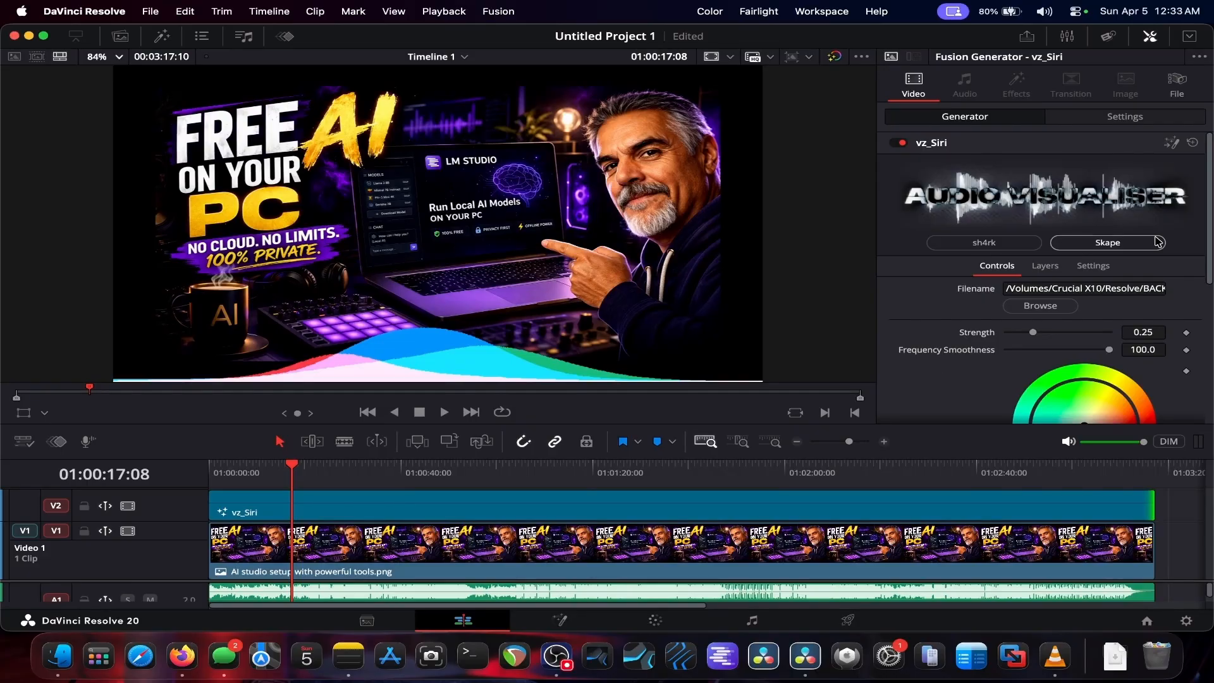
click(1193, 38)
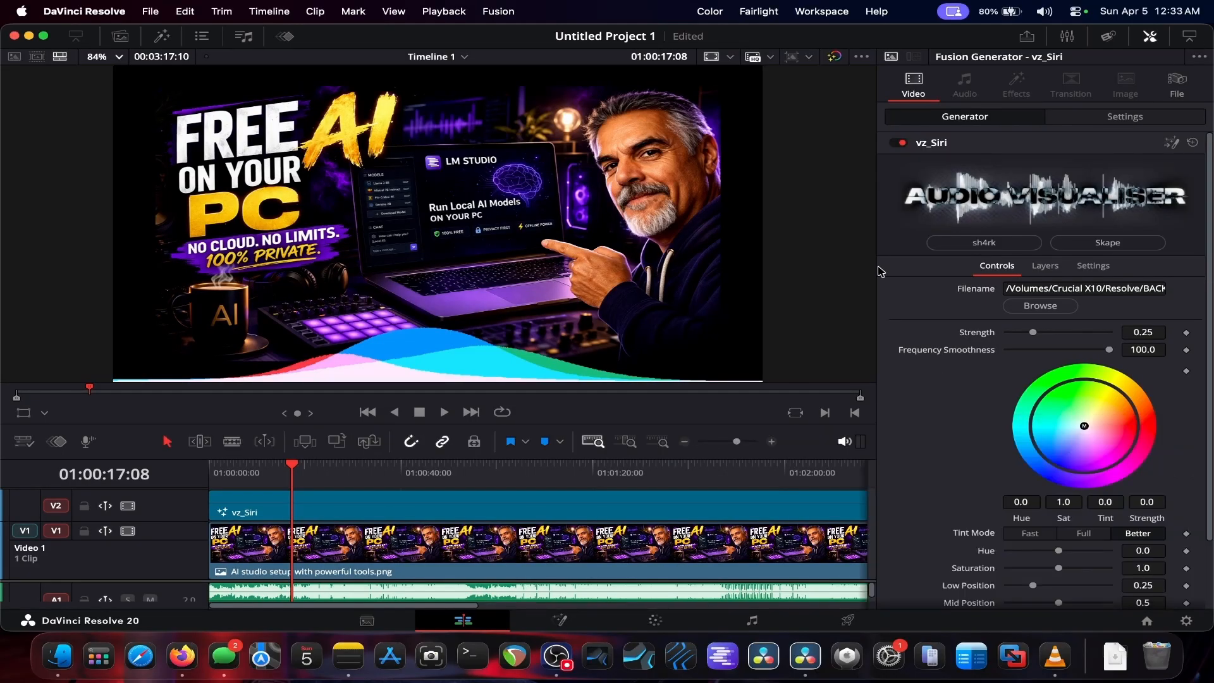
click(444, 416)
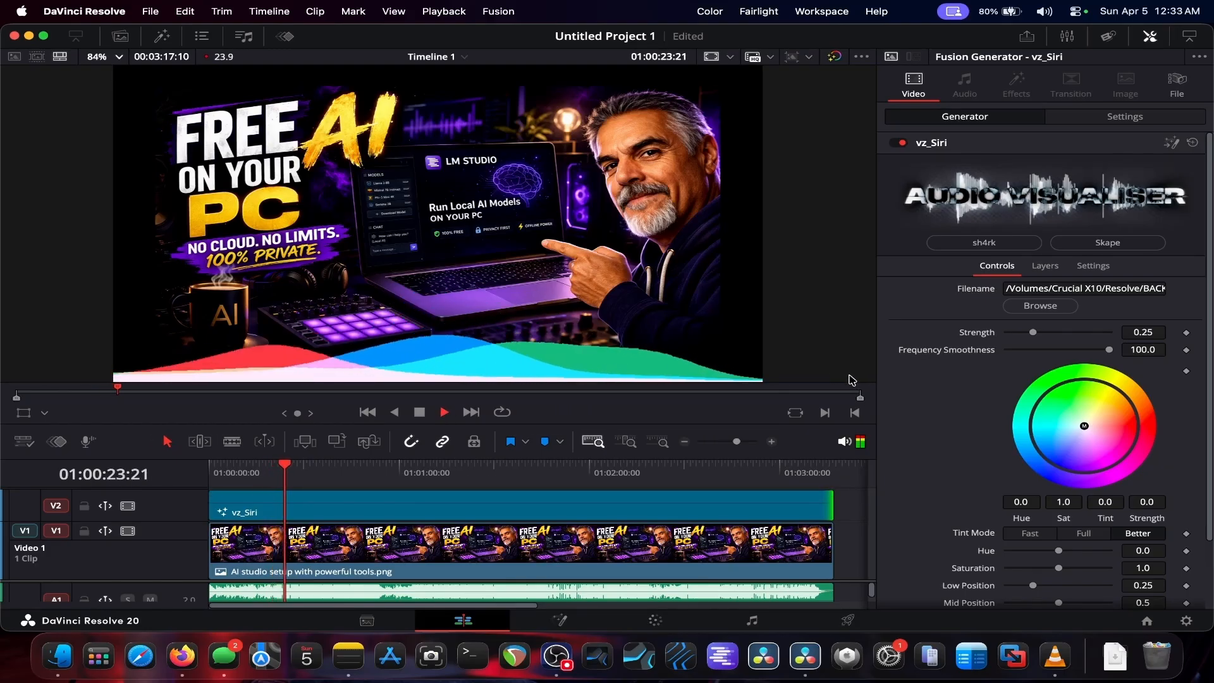
scroll(939, 394, down, 3)
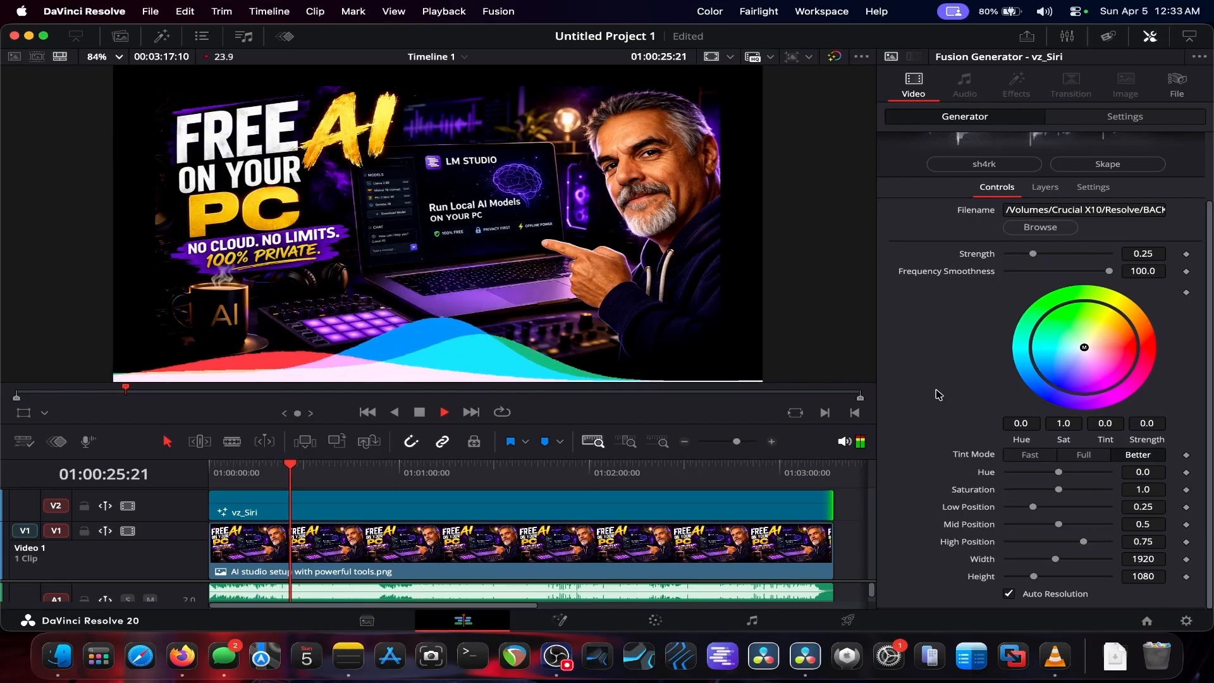
scroll(939, 393, up, 3)
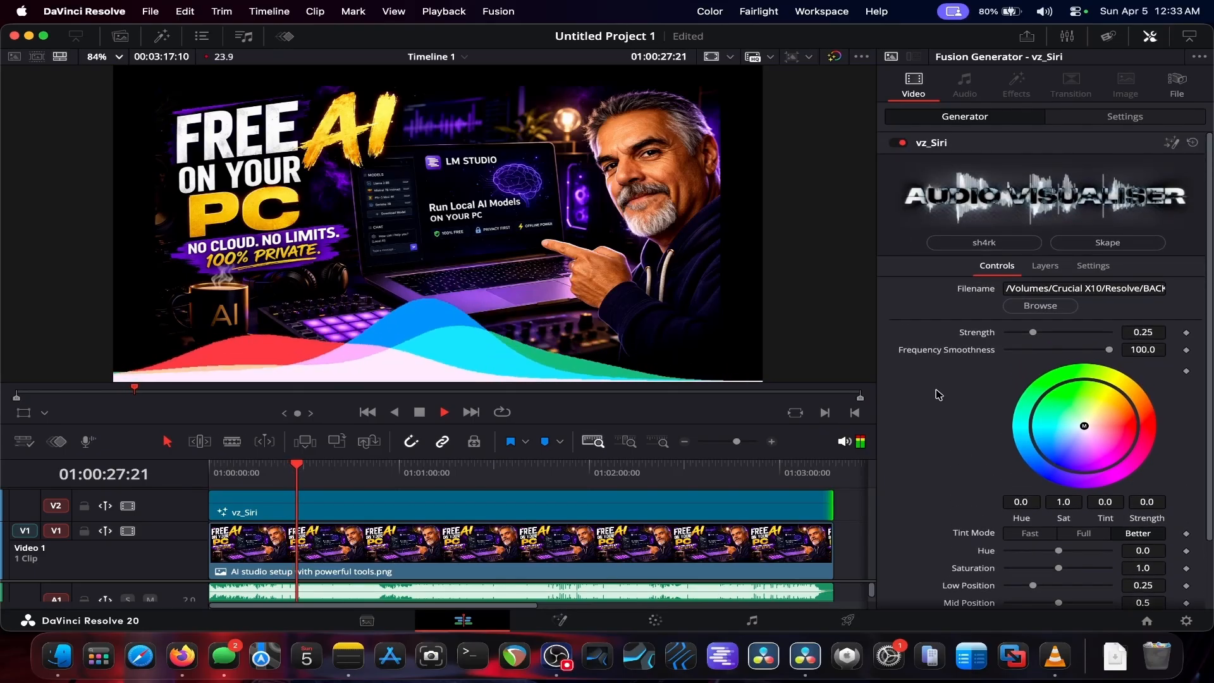
scroll(938, 394, down, 3)
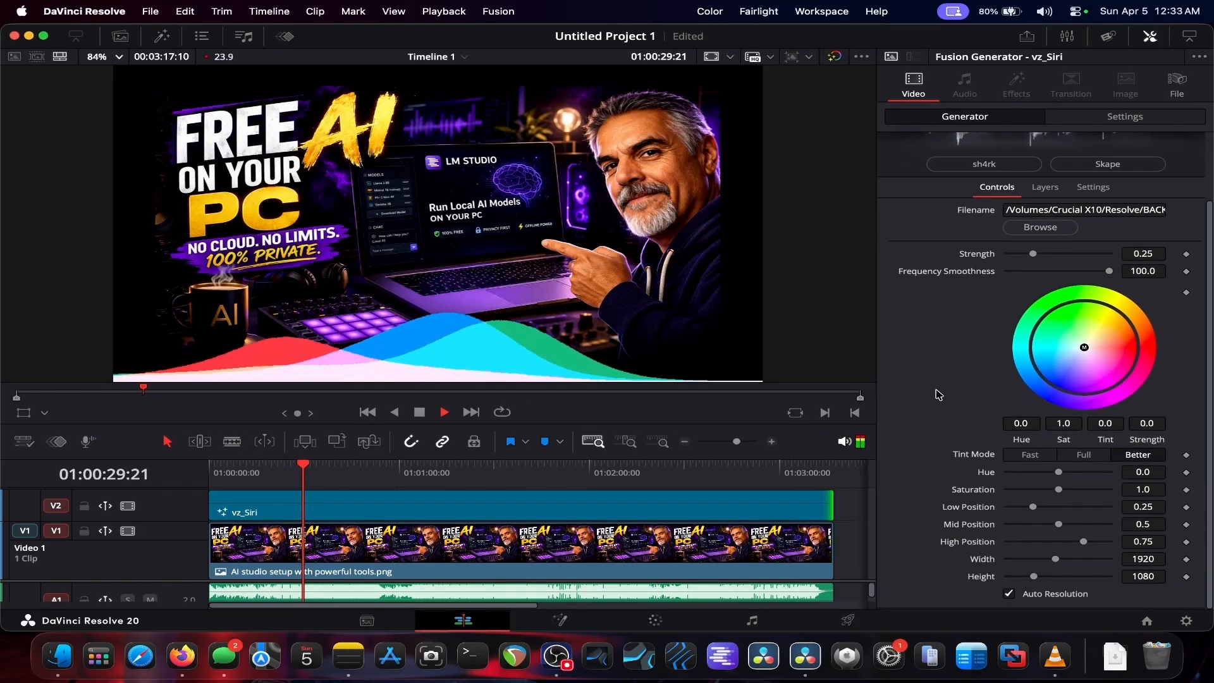
scroll(939, 393, up, 3)
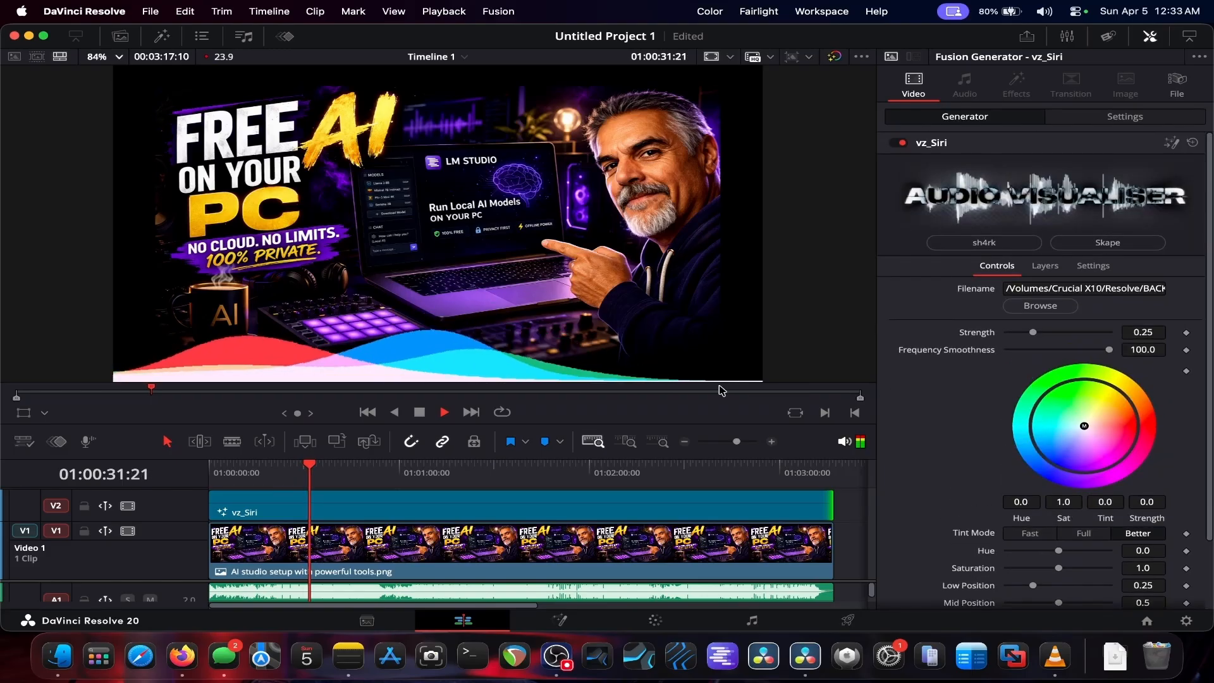
click(420, 412)
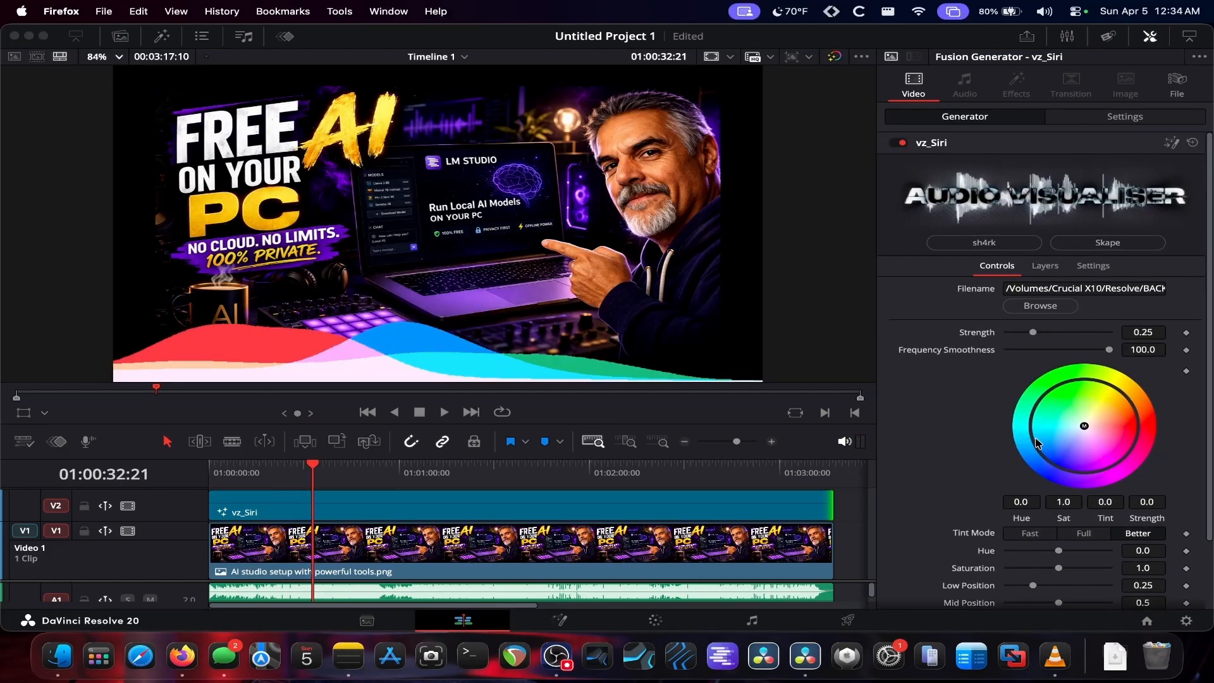
scroll(991, 504, down, 3)
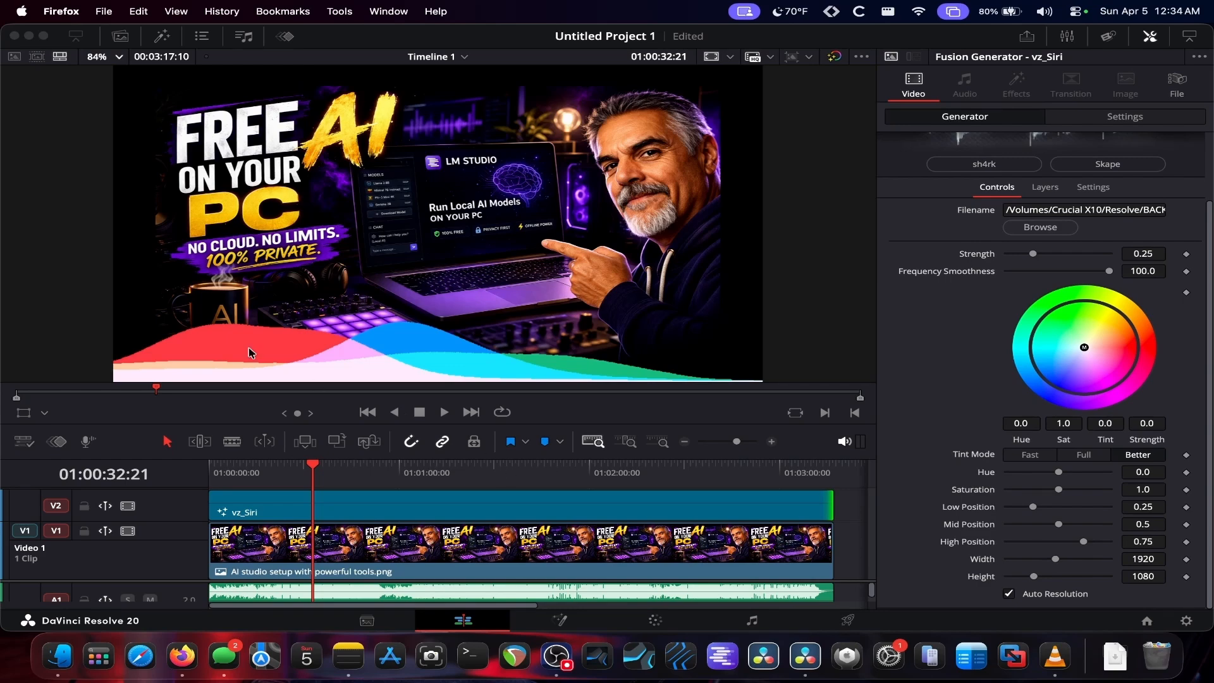
Step: Apply the vz_WarpSphere effect from the sh4rk effects onto the vz_Siri clip
click(161, 37)
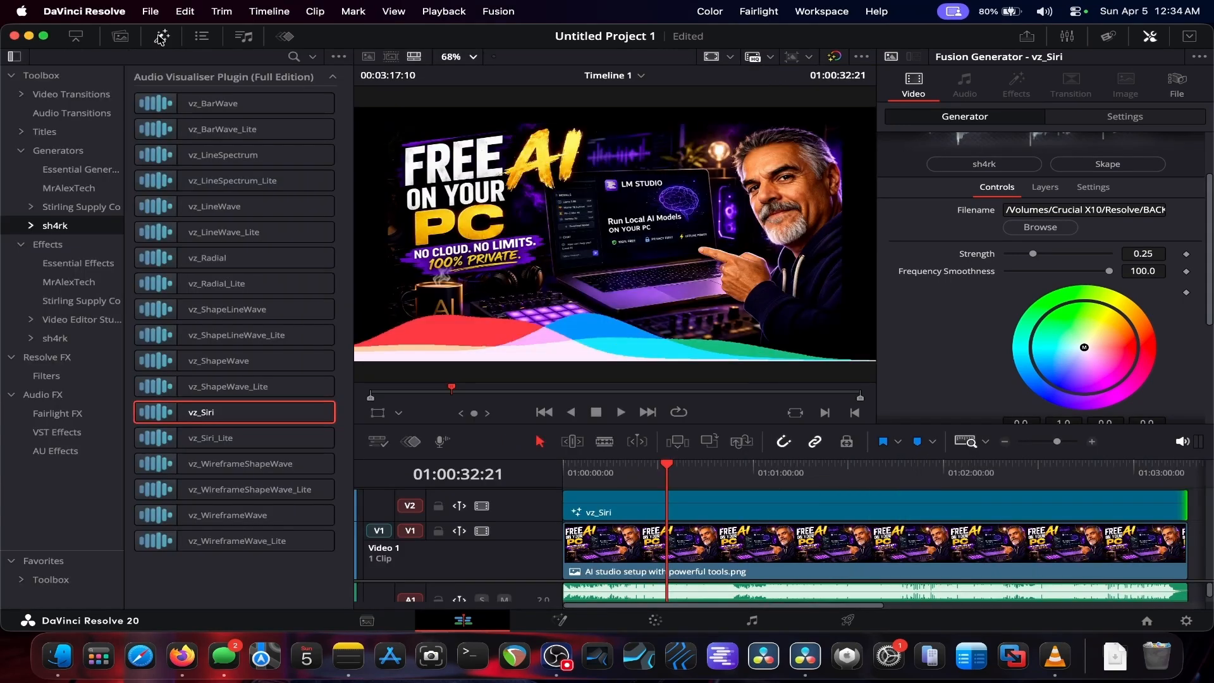
click(55, 338)
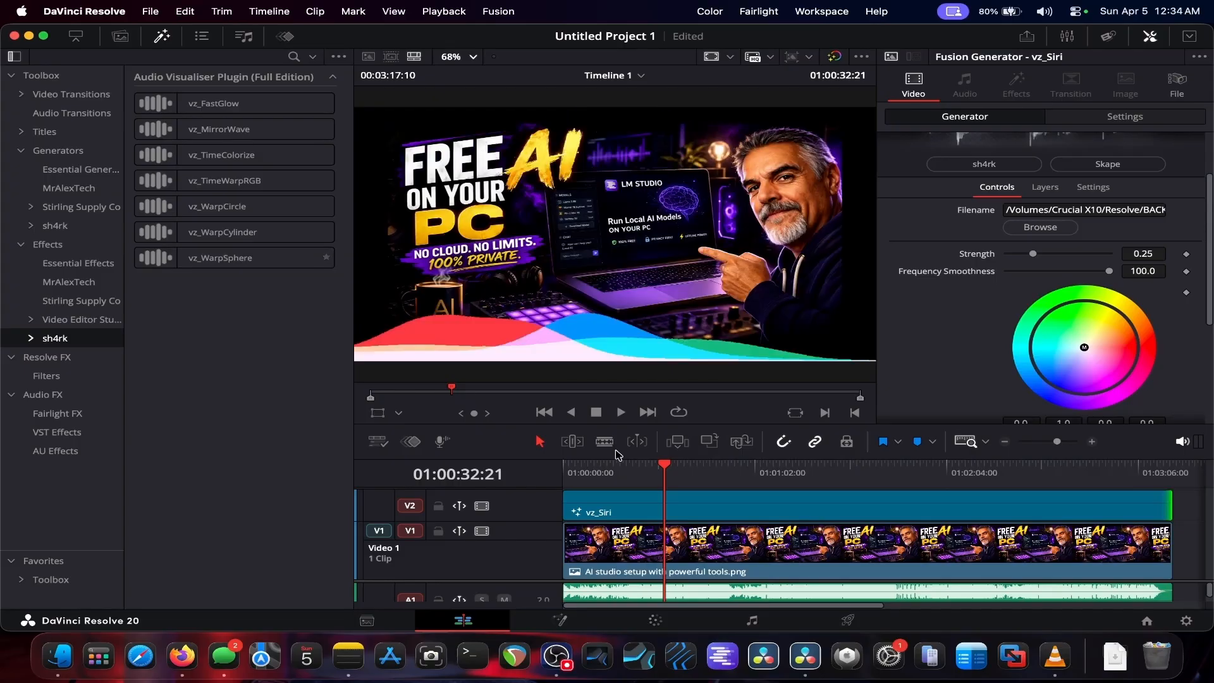
click(705, 514)
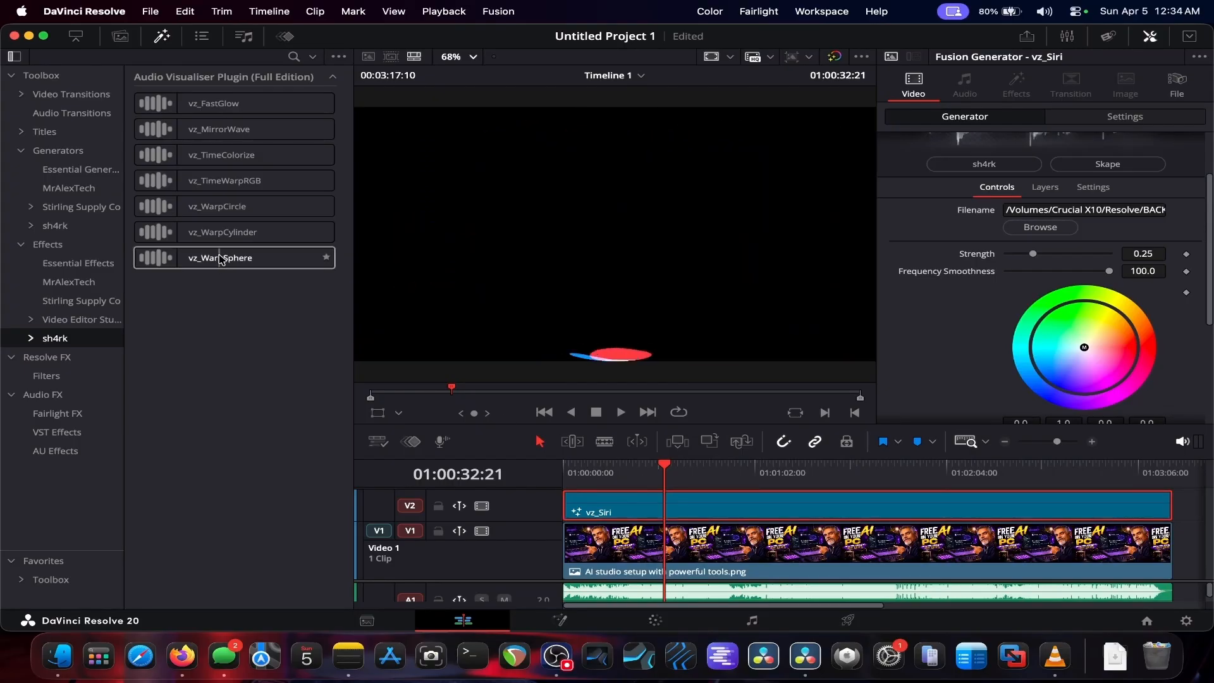
drag(220, 260, 654, 509)
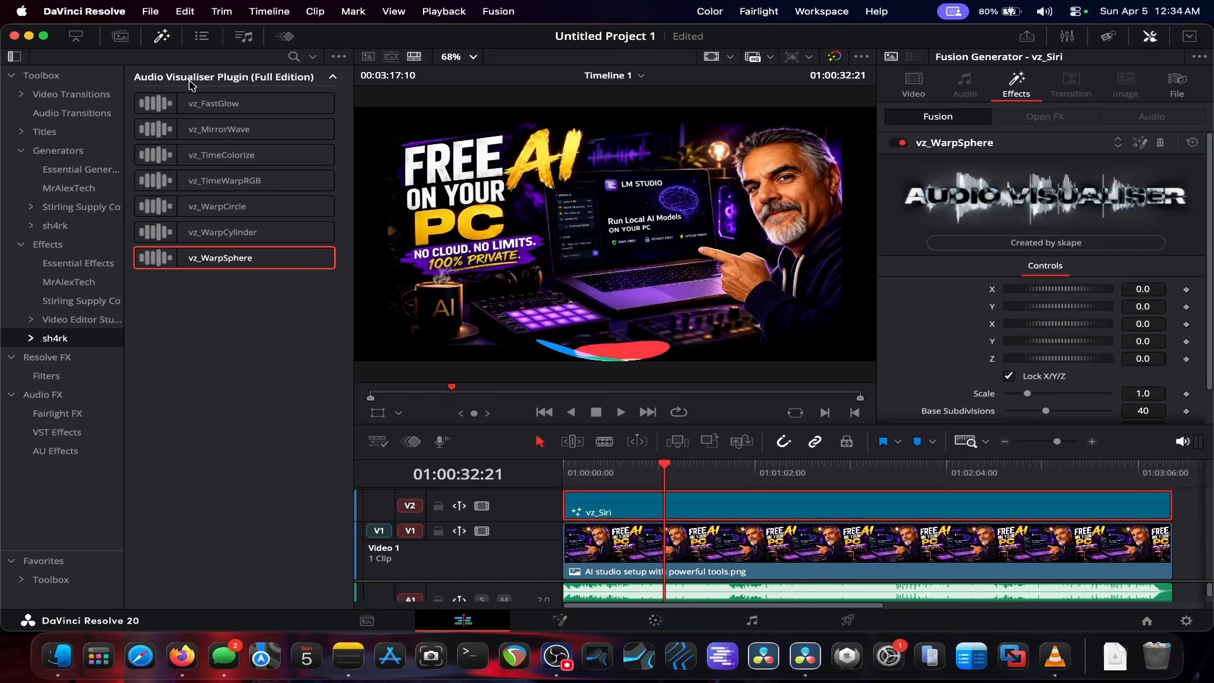
Step: Fit the timeline, return the playhead to the start, and uncheck Lock X/Y/Z in the vz_WarpSphere controls
click(162, 38)
key(shift+z)
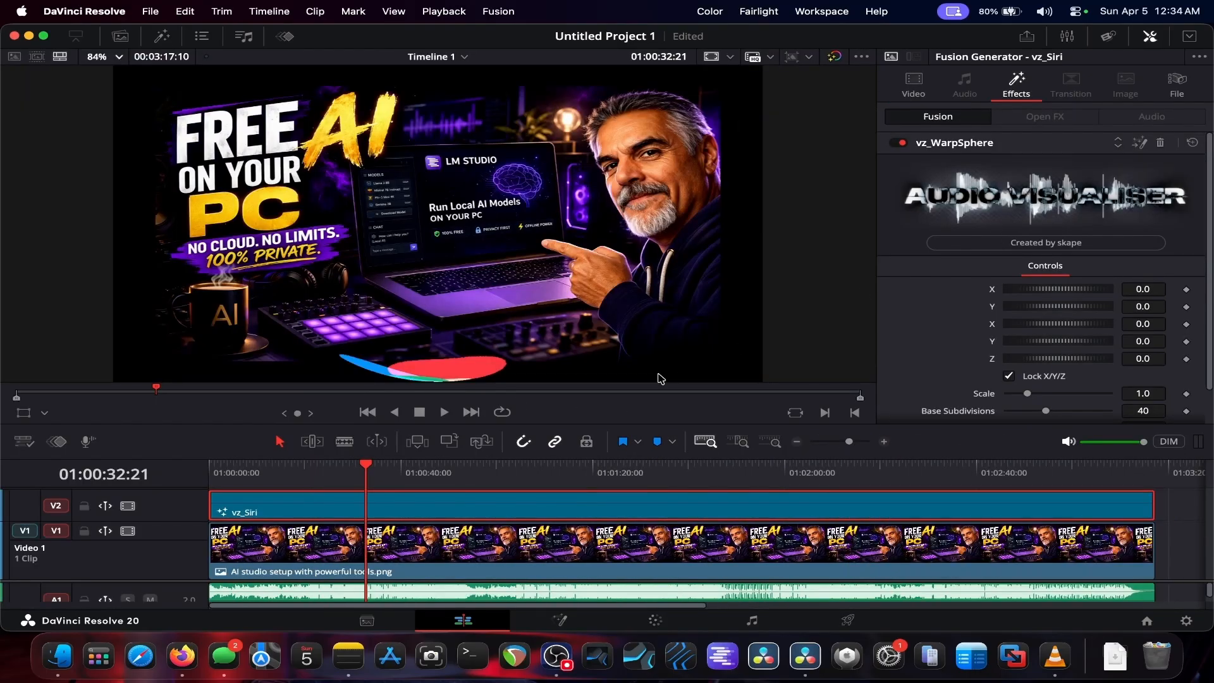
drag(369, 471, 214, 471)
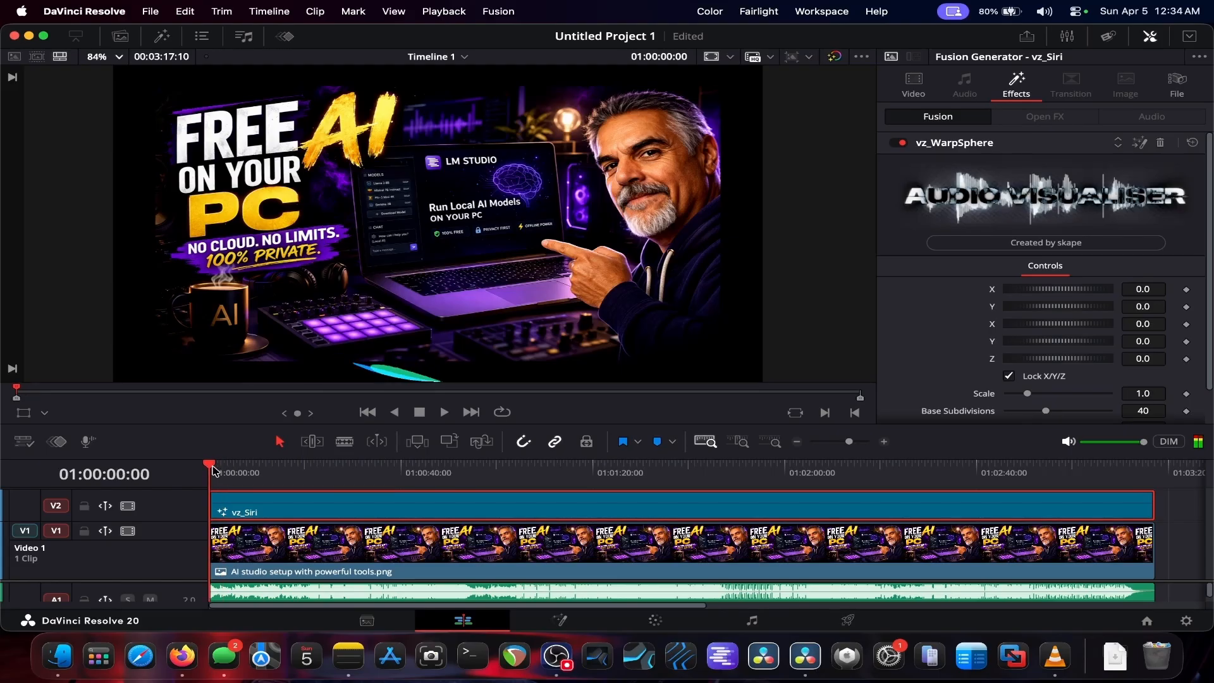
click(1190, 36)
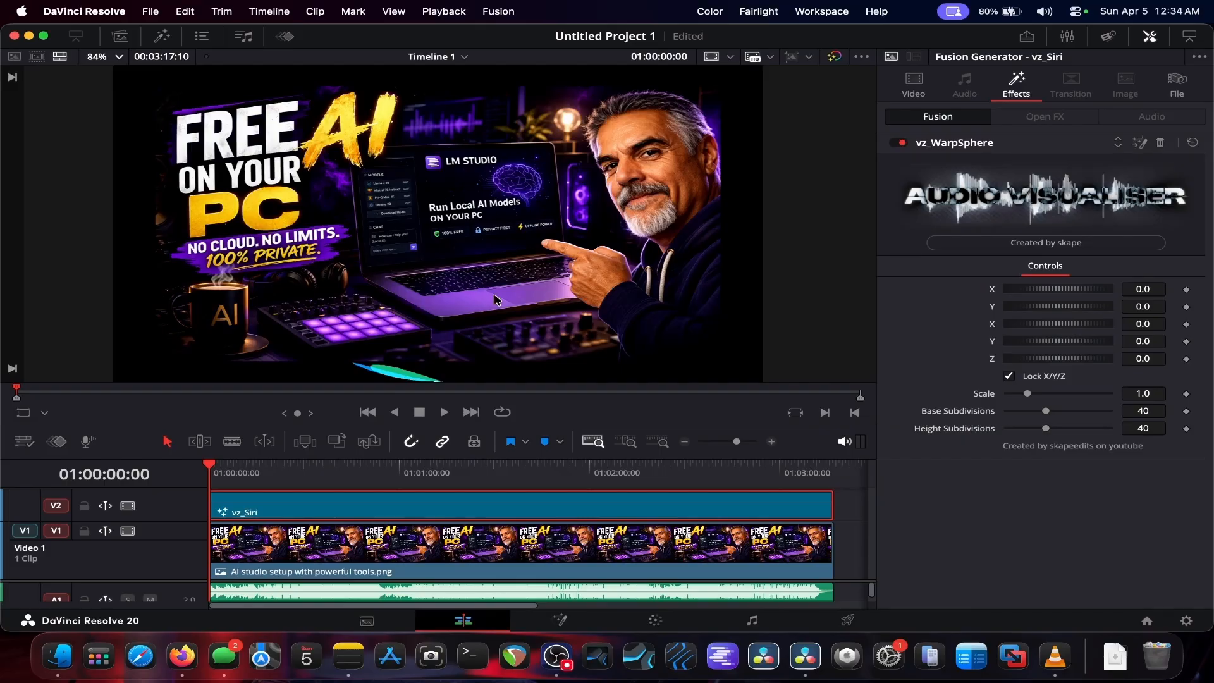
click(1008, 377)
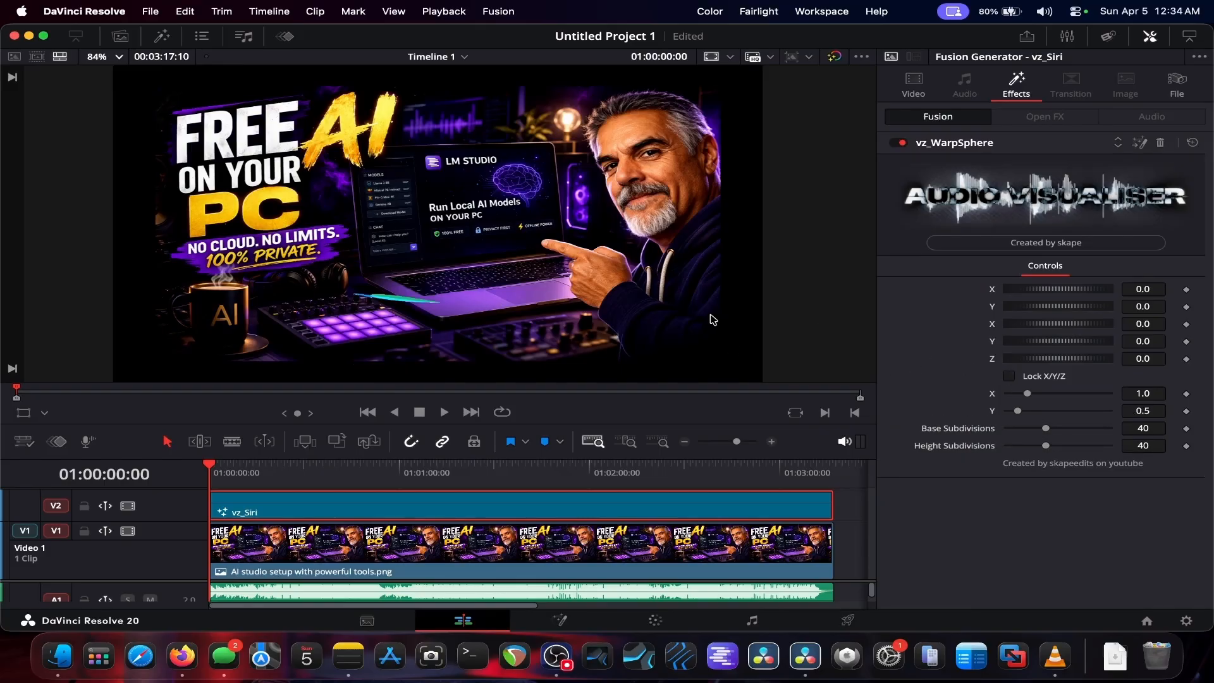
Step: Play the timeline while adjusting the vz_WarpSphere position, rotation, scale and subdivision sliders
click(445, 413)
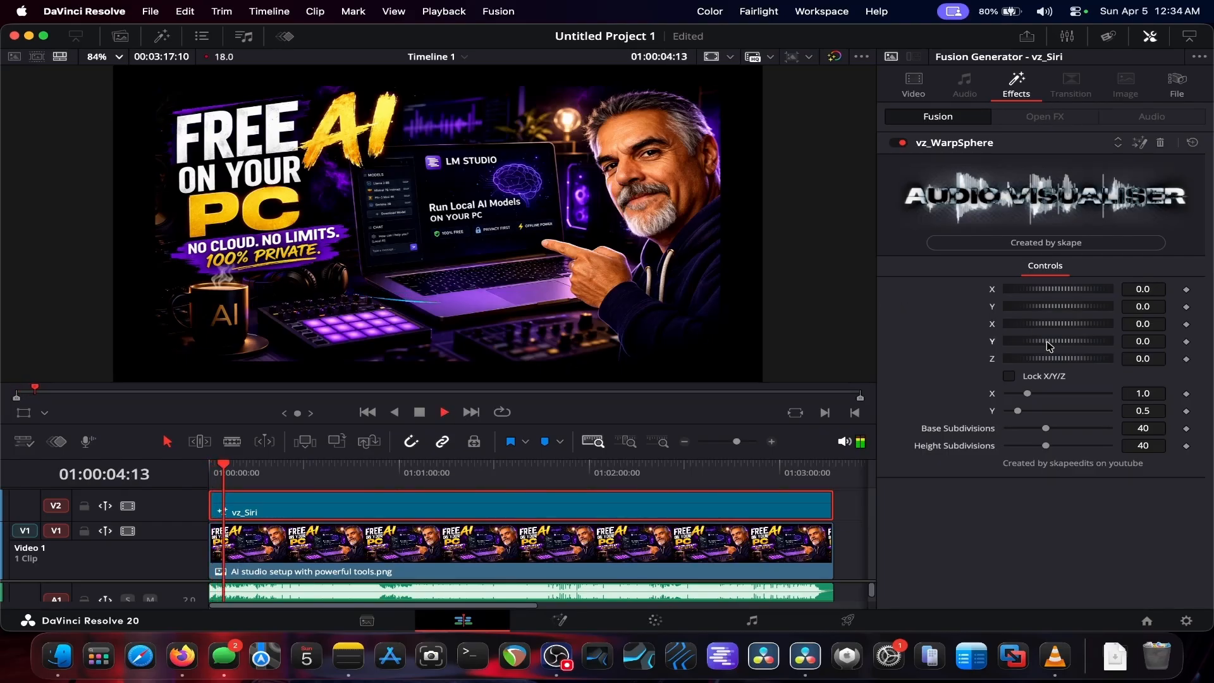
drag(1050, 345, 1061, 291)
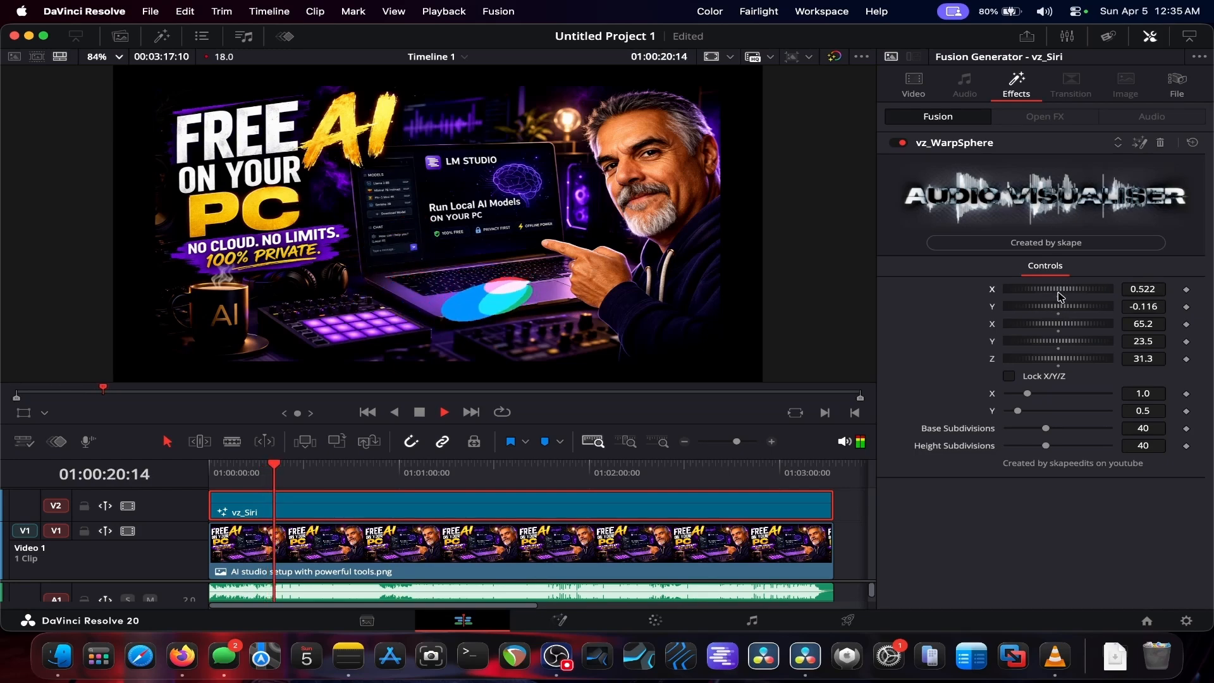
drag(1059, 359, 1065, 449)
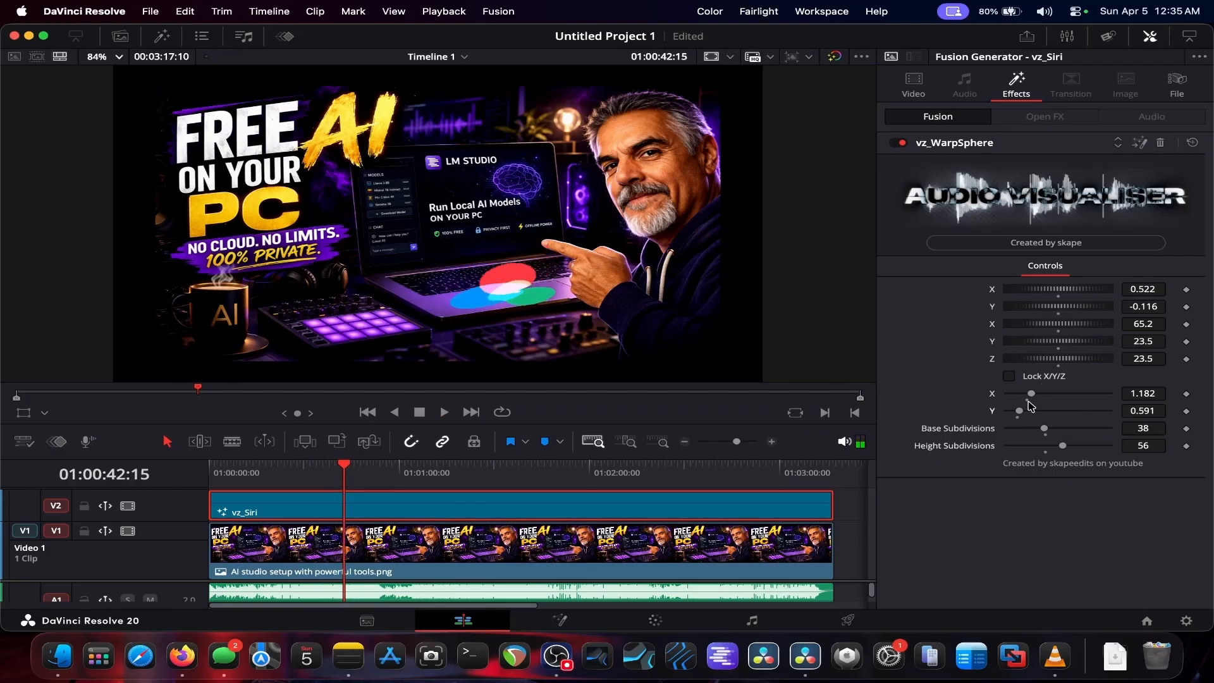
Step: Reset several vz_WarpSphere position and rotation values, then undo the last three changes
double_click(1061, 365)
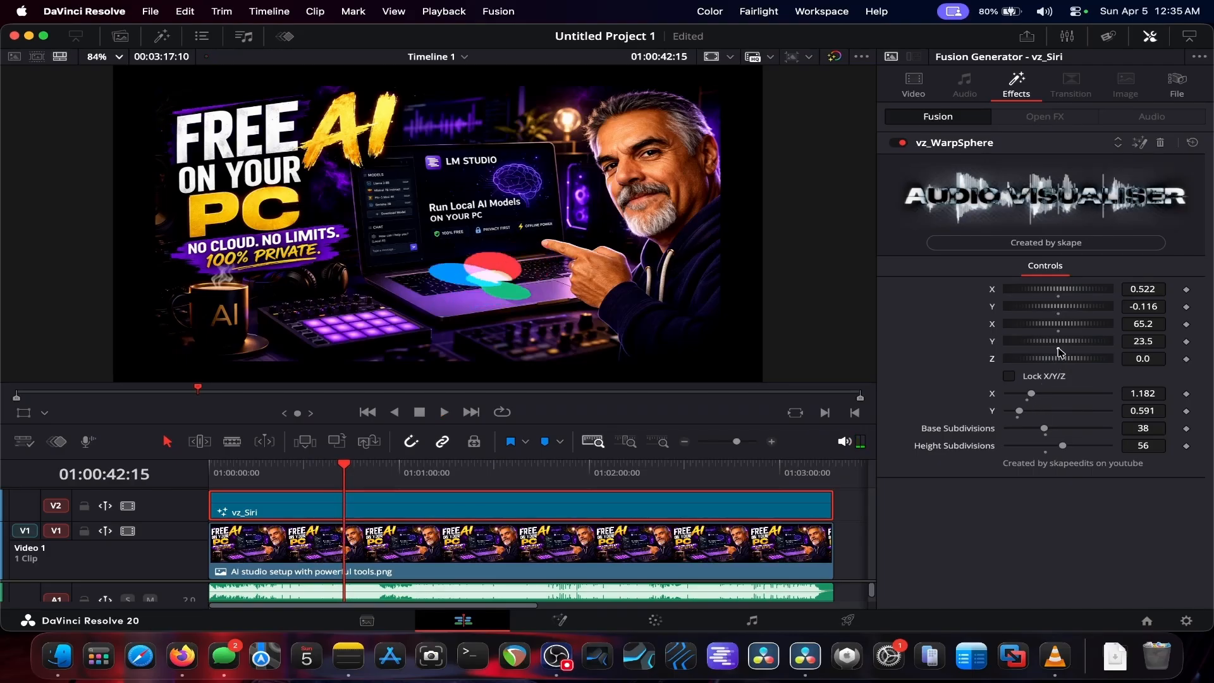
double_click(1060, 348)
click(1058, 331)
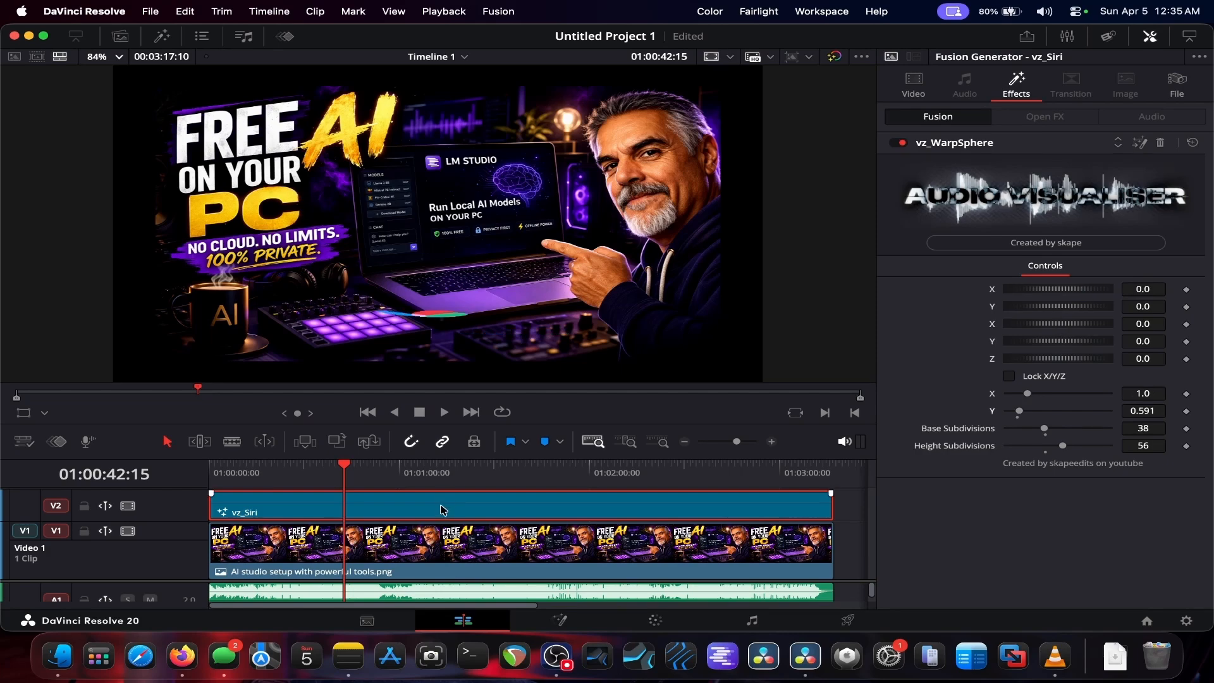
key(super+z)
key(super+z)
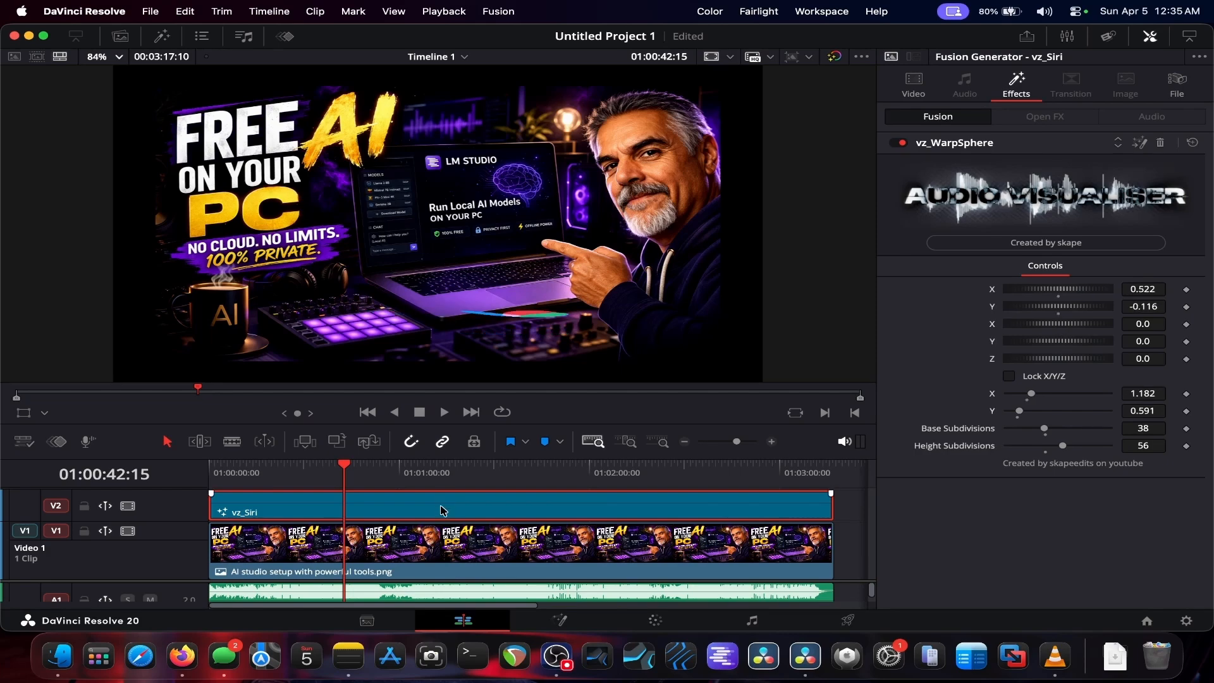
key(super+z)
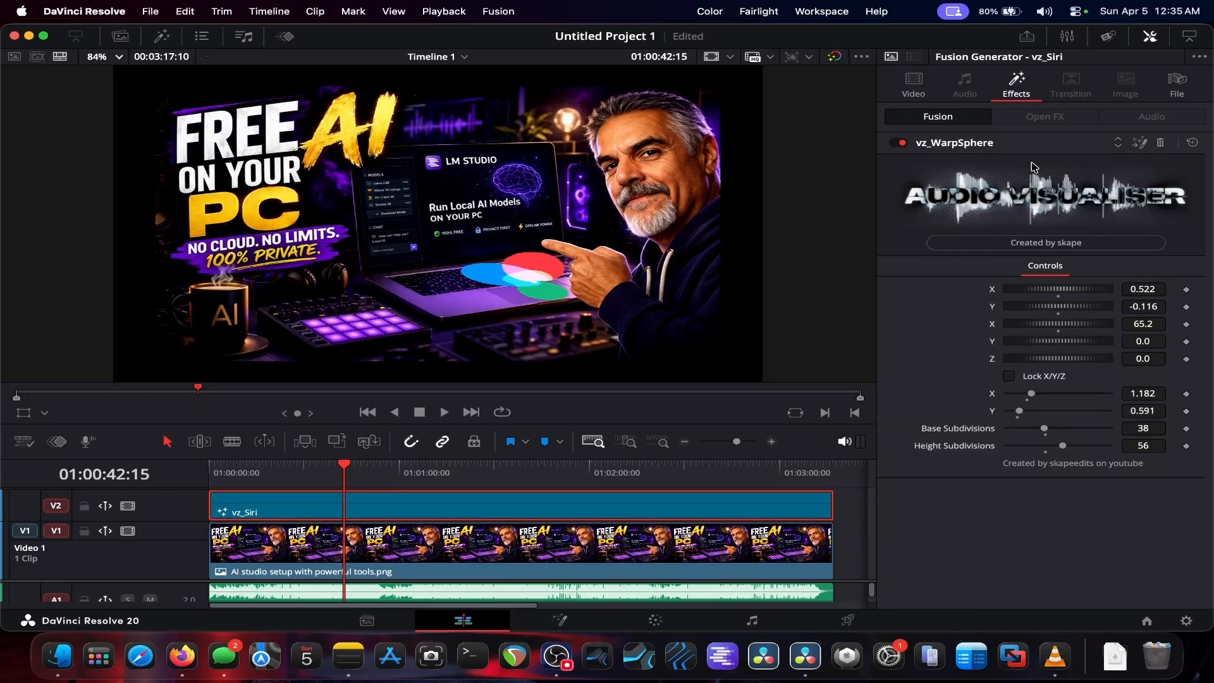
Step: Replace the vz_WarpSphere effect on the vz_Siri clip with the vz_WarpCircle effect
click(1161, 144)
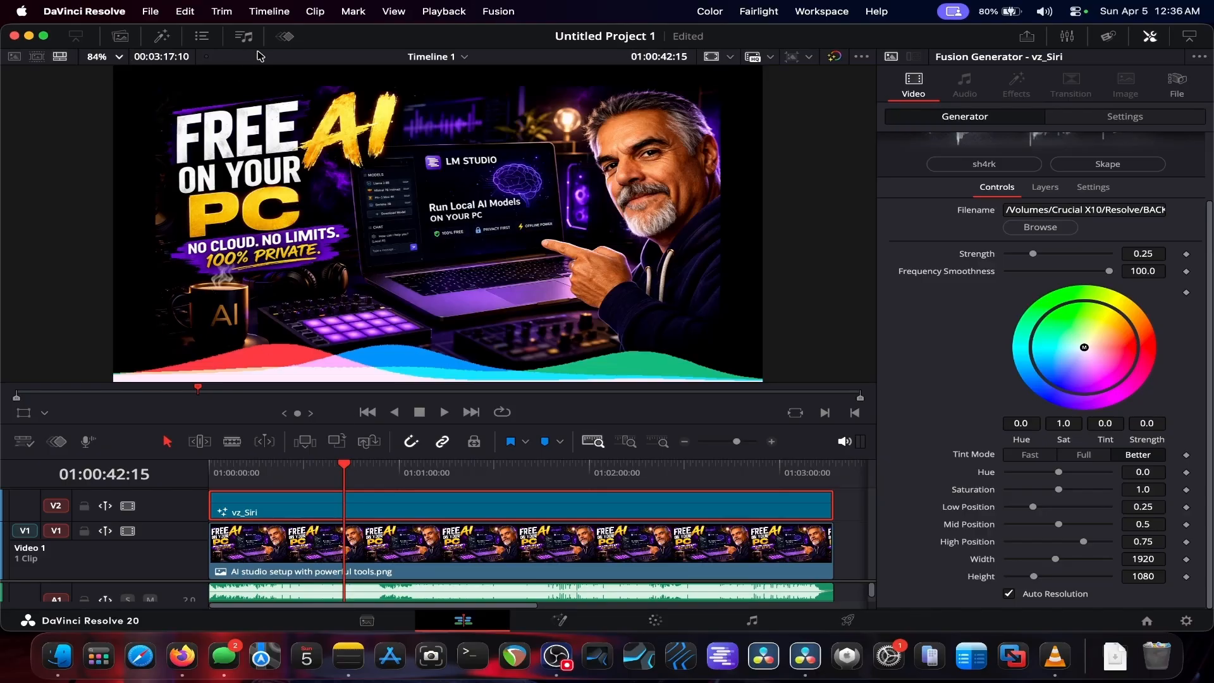
click(164, 36)
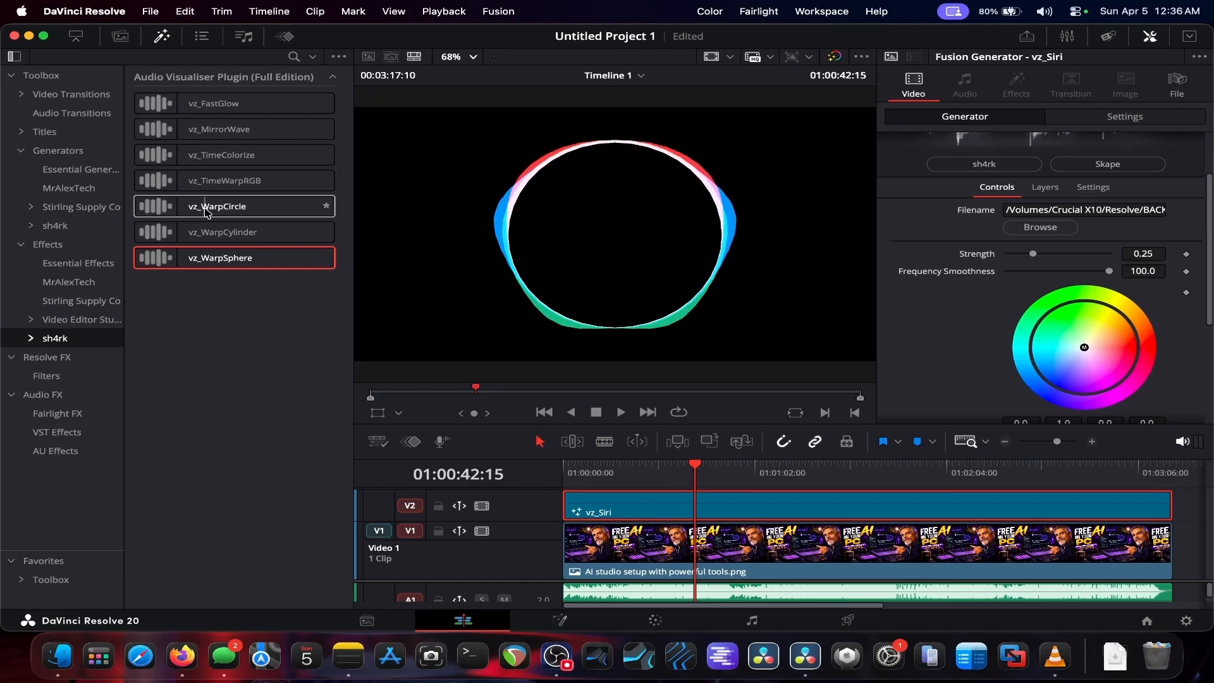
drag(205, 212, 653, 505)
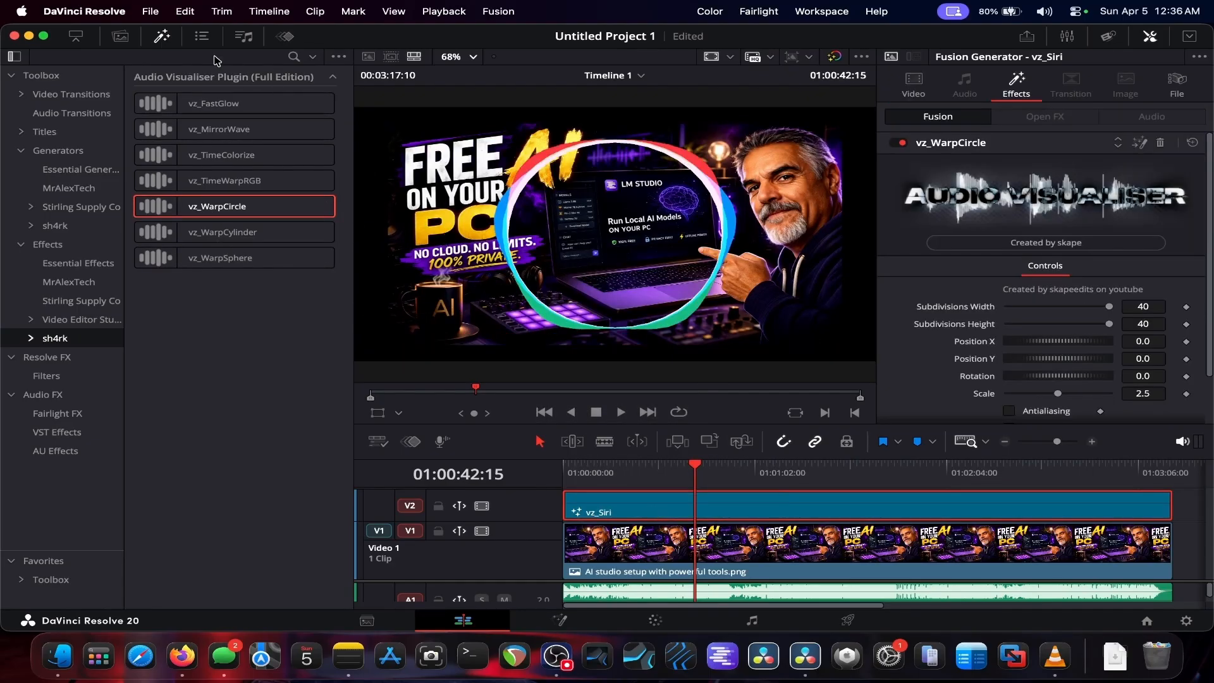
Step: Hide the effects library, fit the timeline, and play back the vz_WarpCircle effect on the vz_Siri clip
click(163, 36)
key(shift+z)
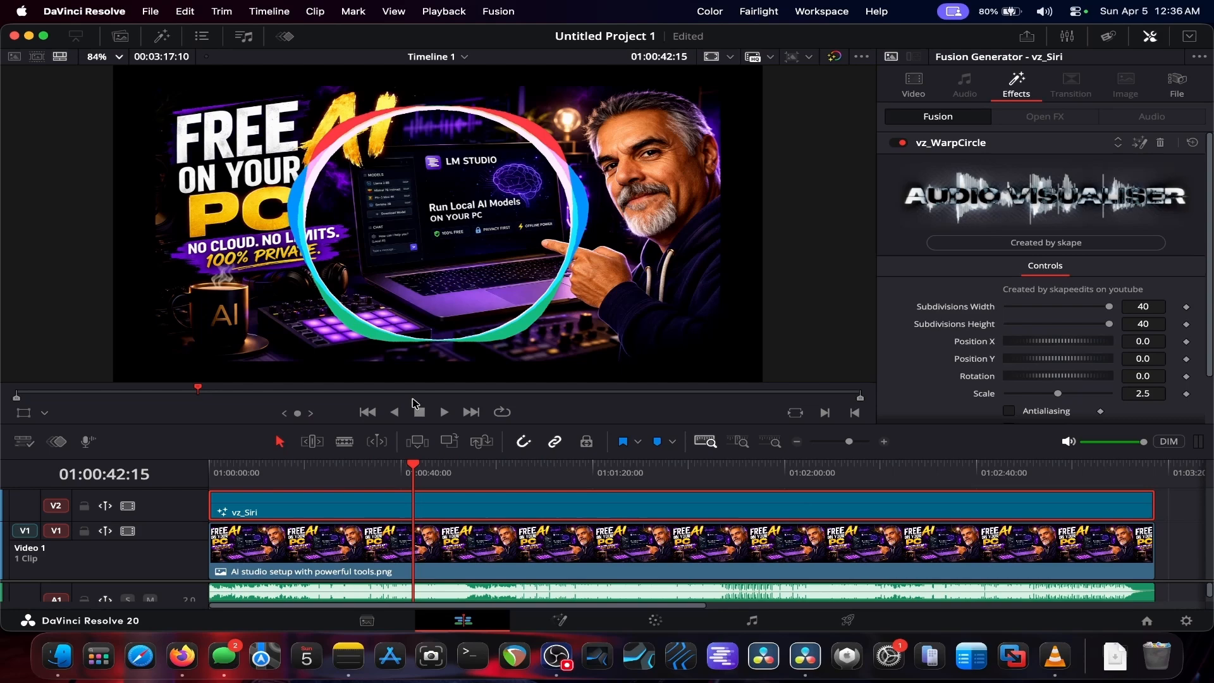
click(446, 414)
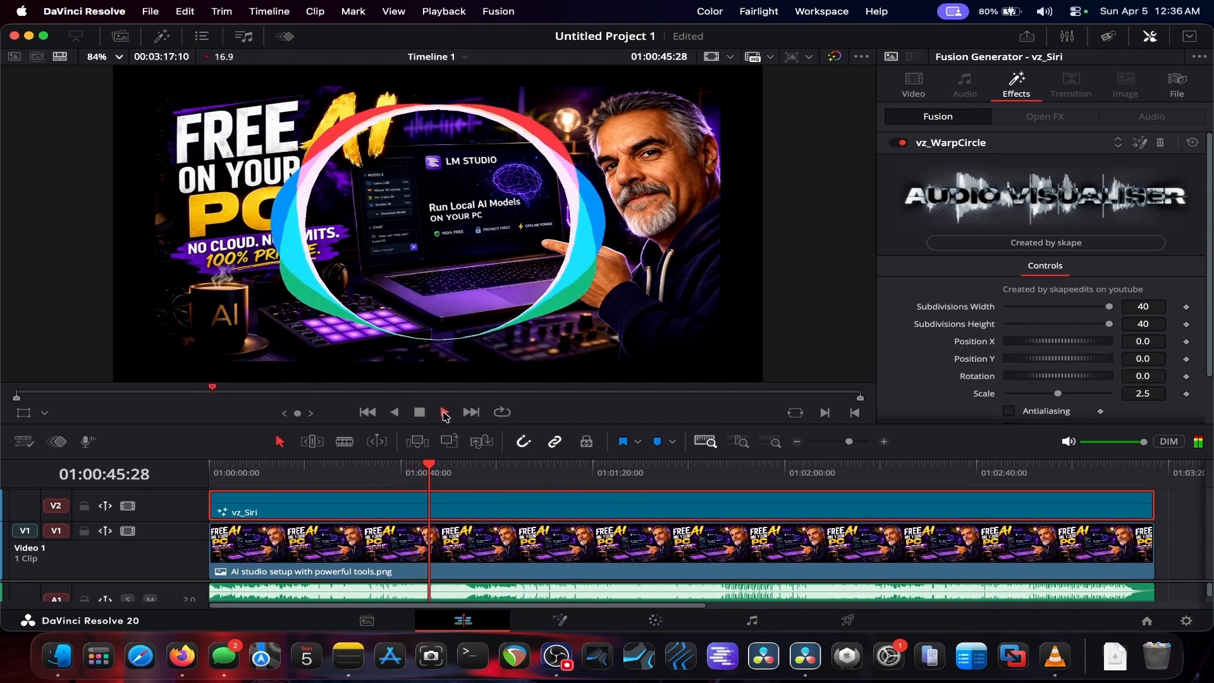
click(422, 414)
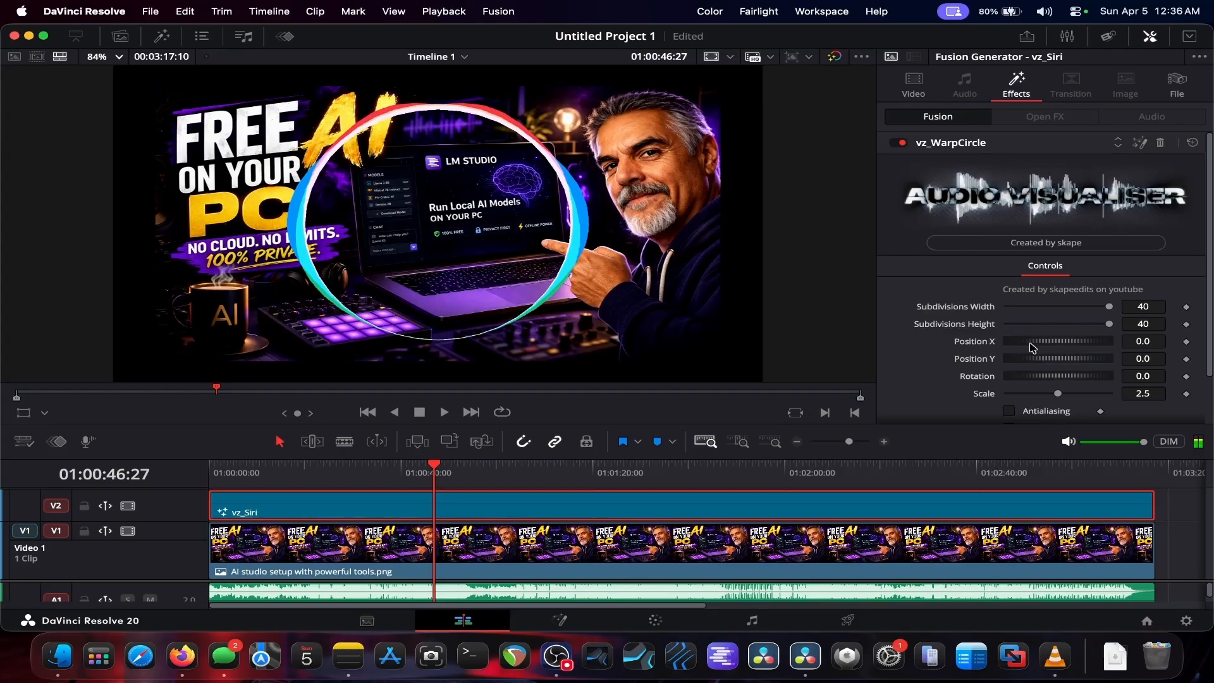
Step: Expand the inspector and set vz_WarpCircle Subdivisions Width to 12, Height to 18, Position X 0.116, Y -0.029, Scale 2.127
click(1187, 40)
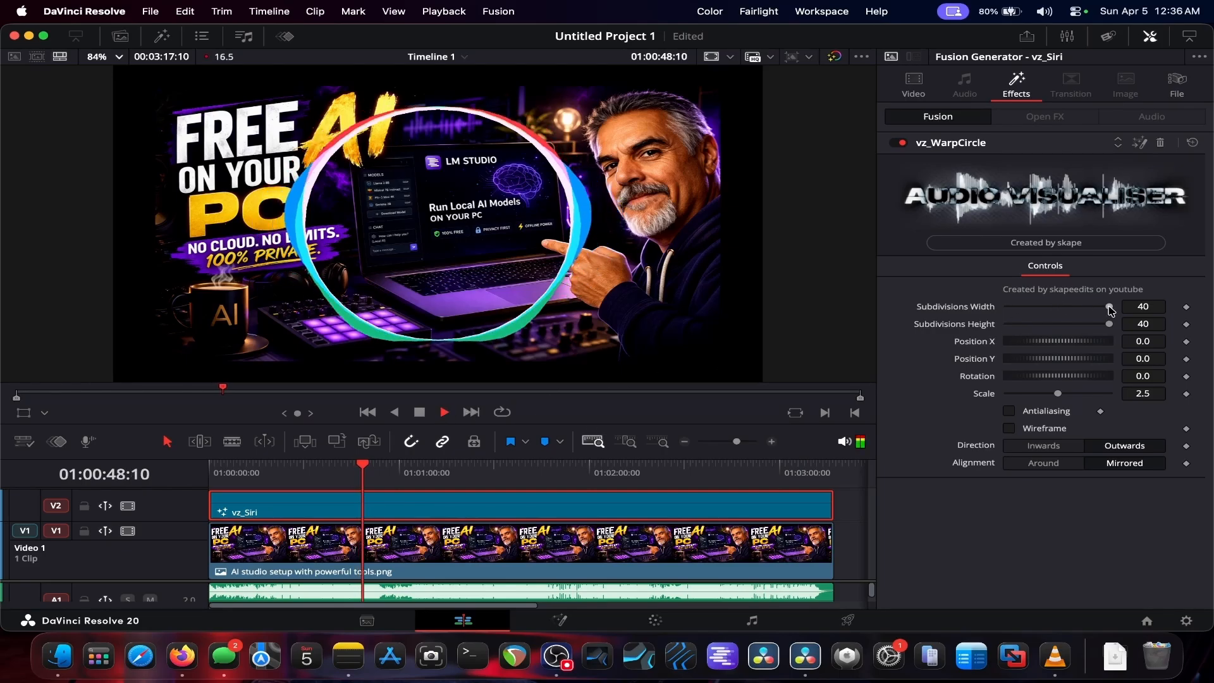
drag(1108, 307, 1036, 316)
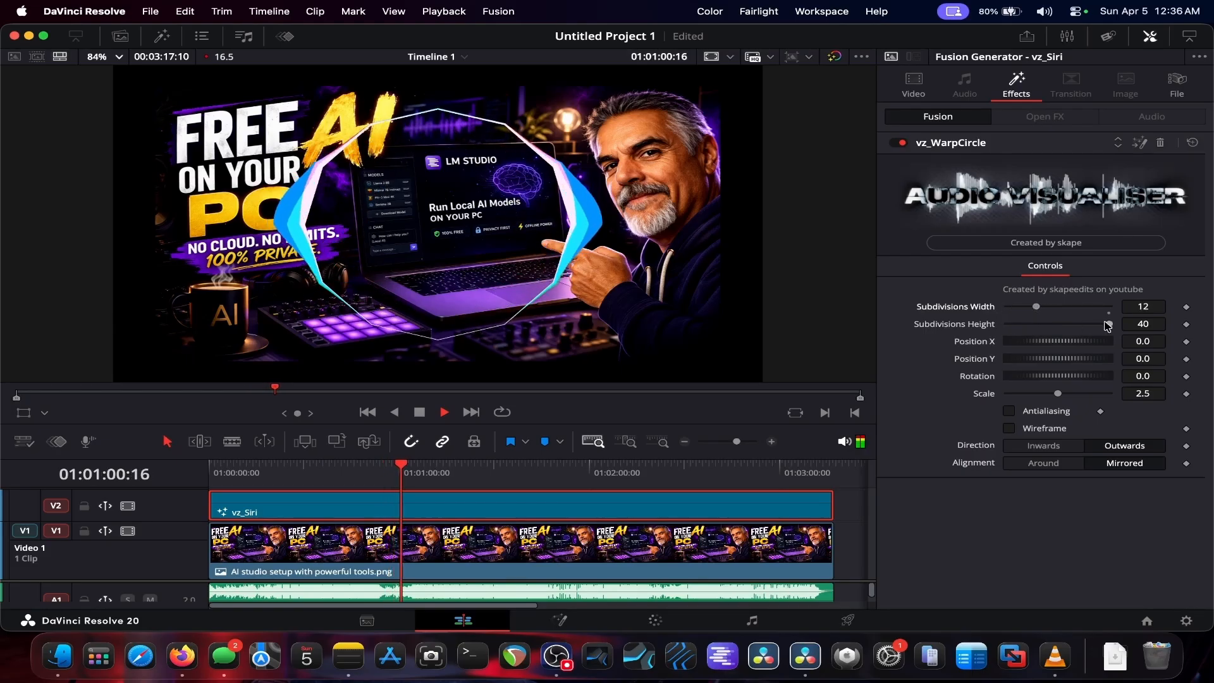
drag(1108, 325, 1051, 397)
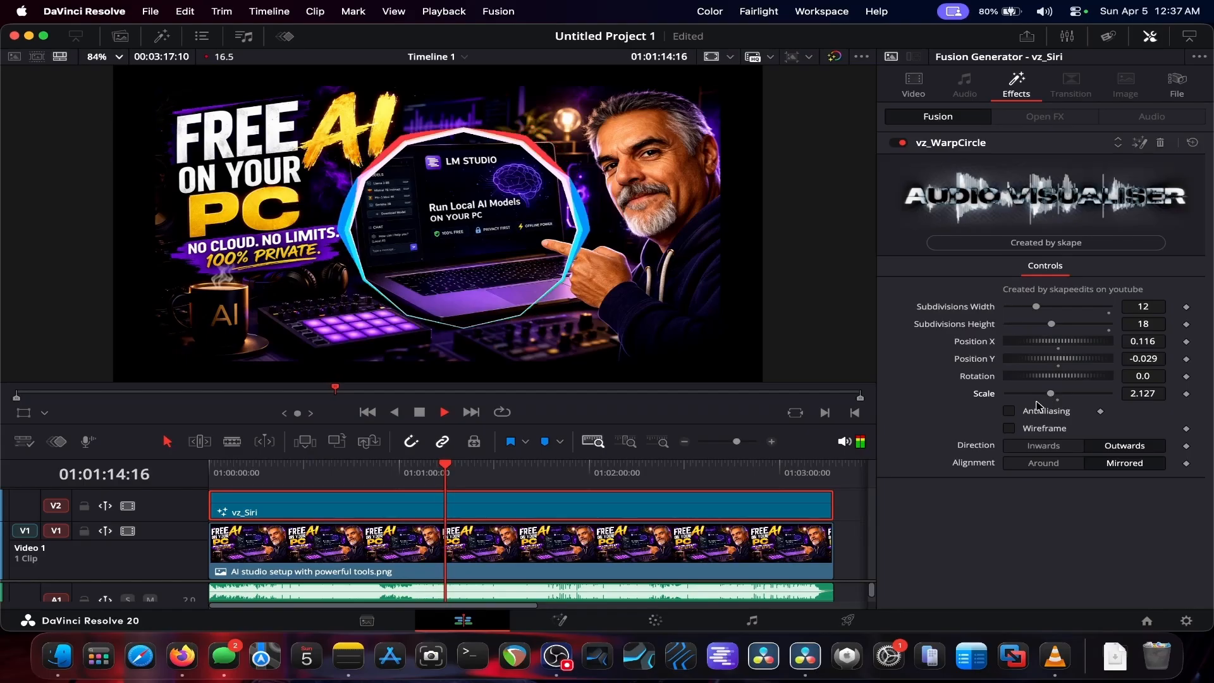
Step: Enable Wireframe and set Subdivisions Width to 30, Subdivisions Height to 26, and Scale to 1.654
click(1010, 429)
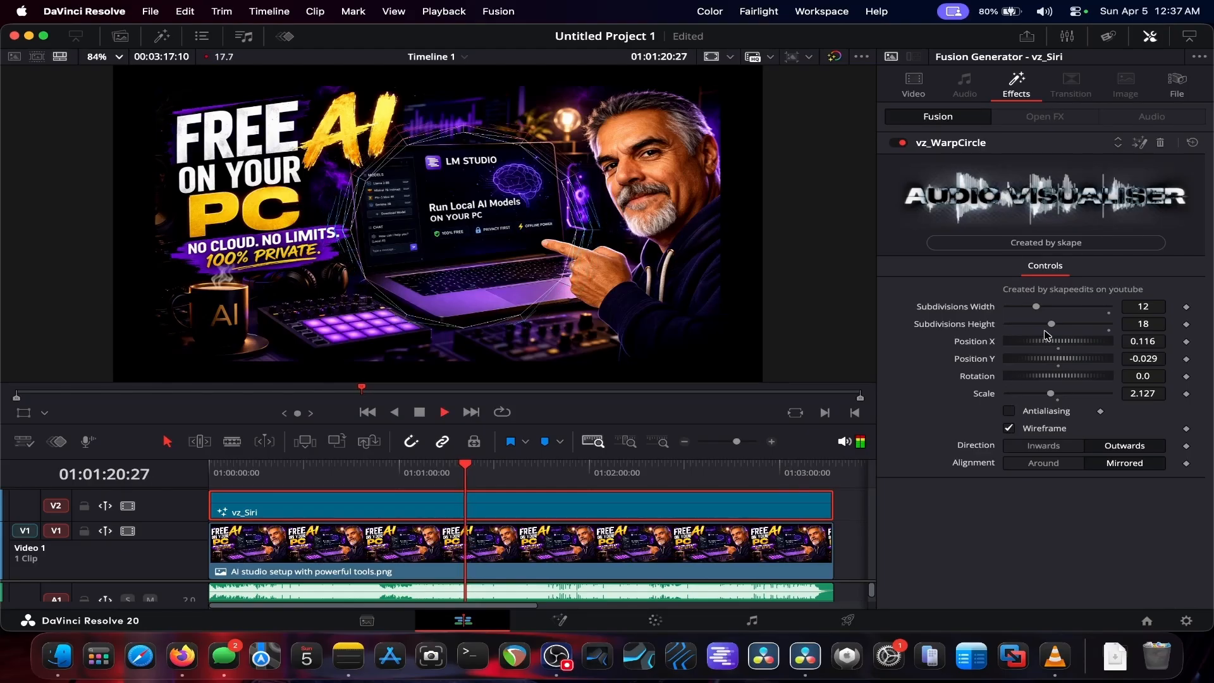
drag(1052, 326, 1087, 312)
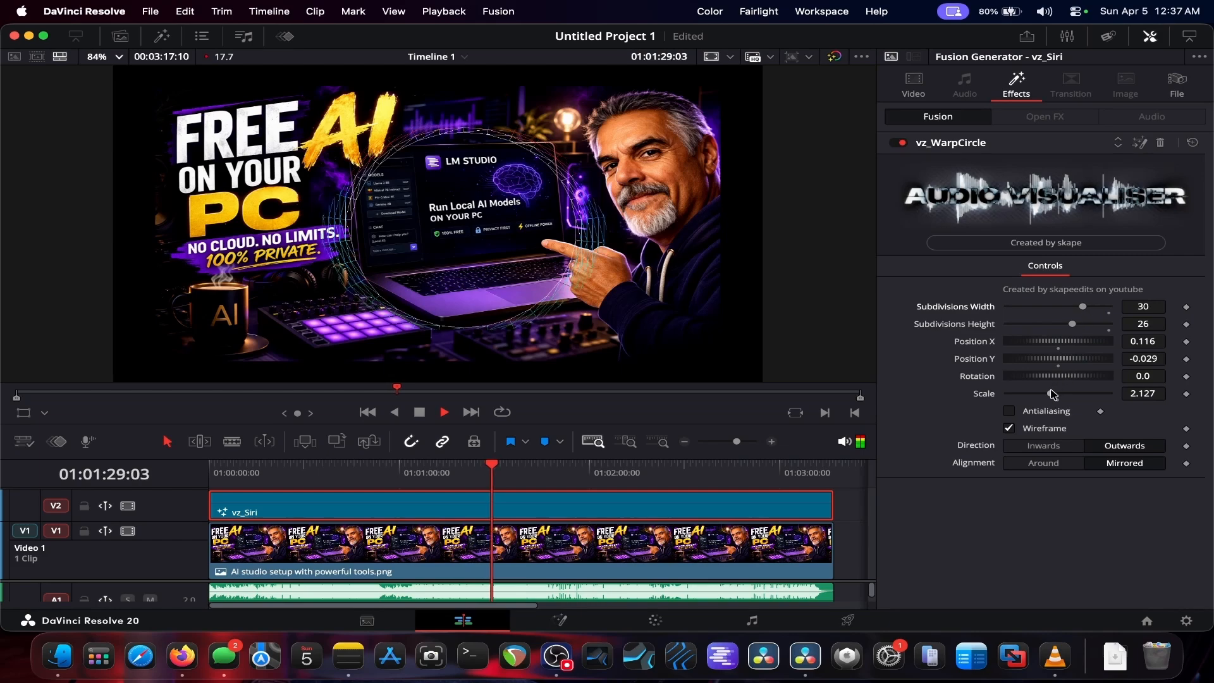
mouse_move(1051, 393)
mouse_down()
mouse_move(1063, 396)
mouse_move(1042, 398)
mouse_up()
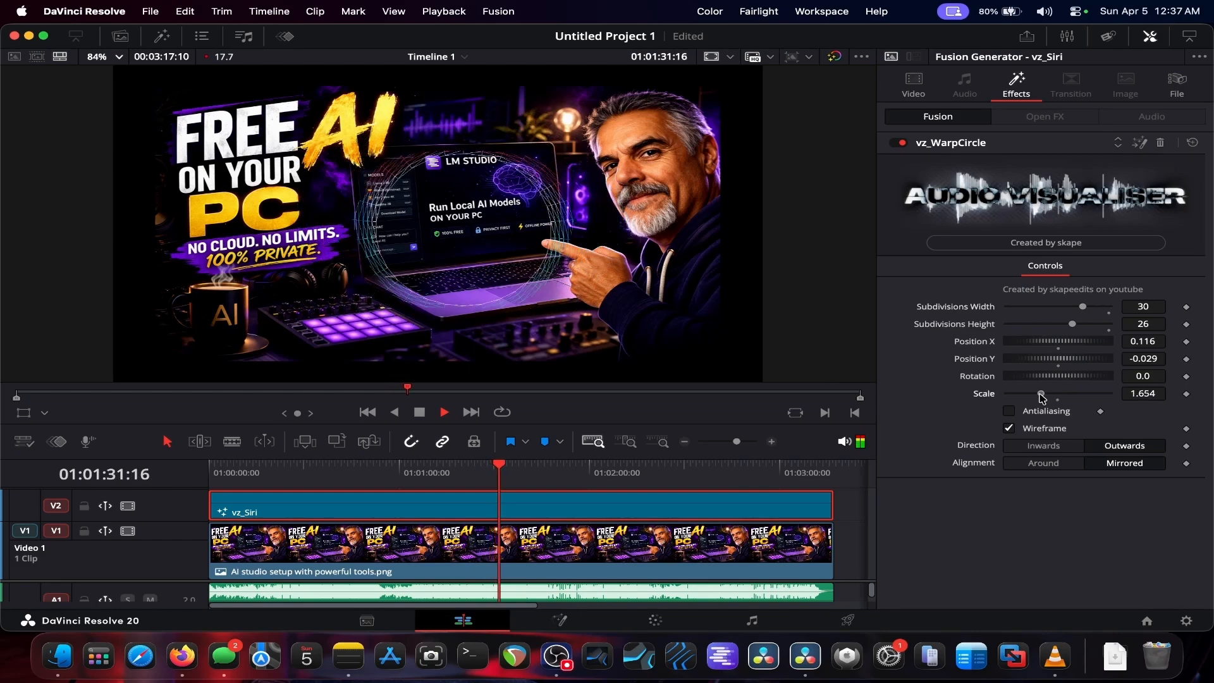
Step: Turn Wireframe off and set the vz_WarpCircle Direction to Inwards and Alignment to Around
click(1009, 412)
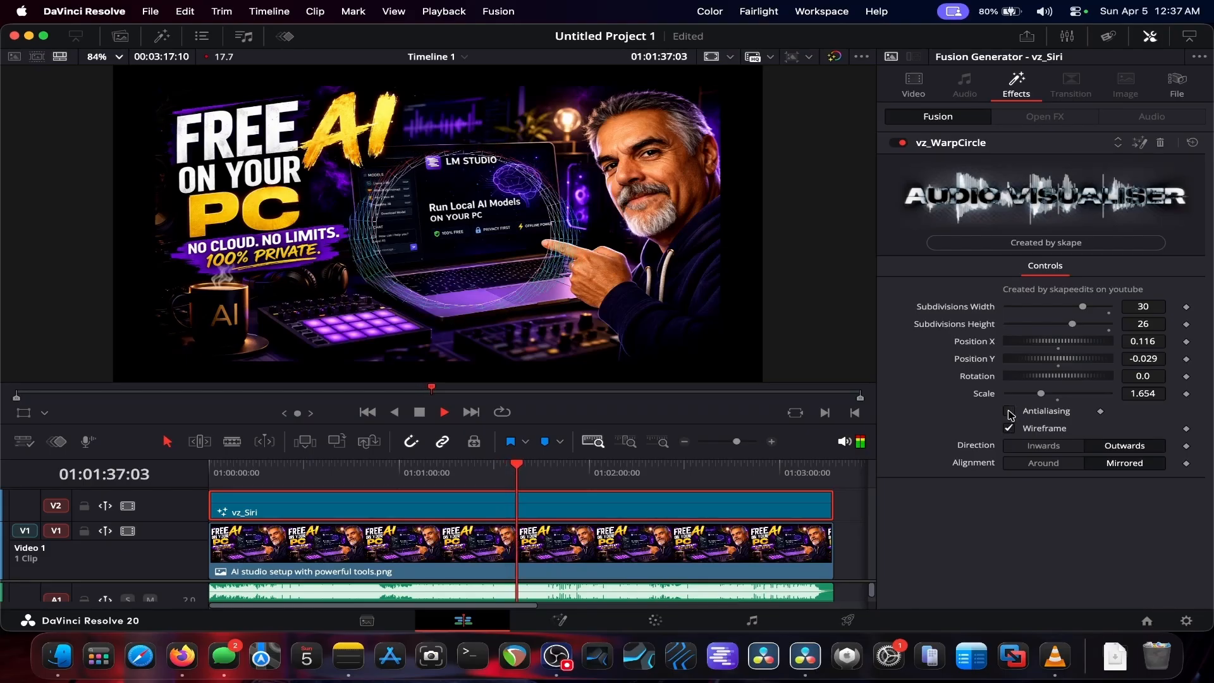
click(1010, 428)
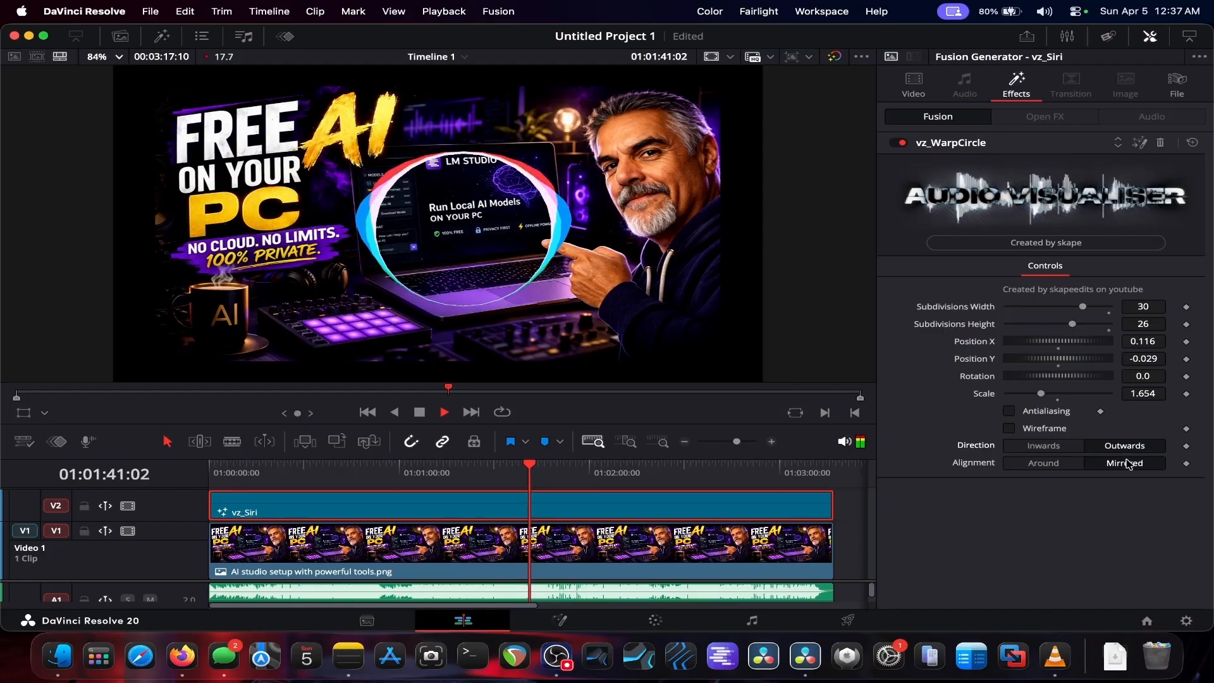
click(1049, 447)
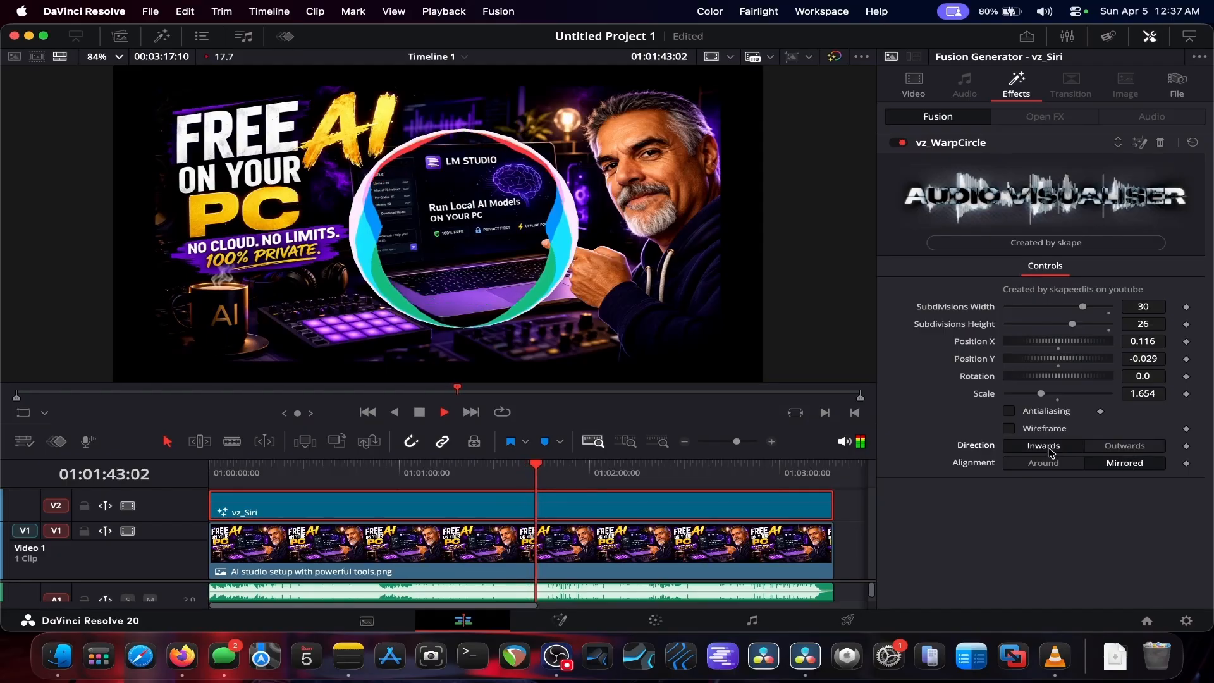
click(1046, 464)
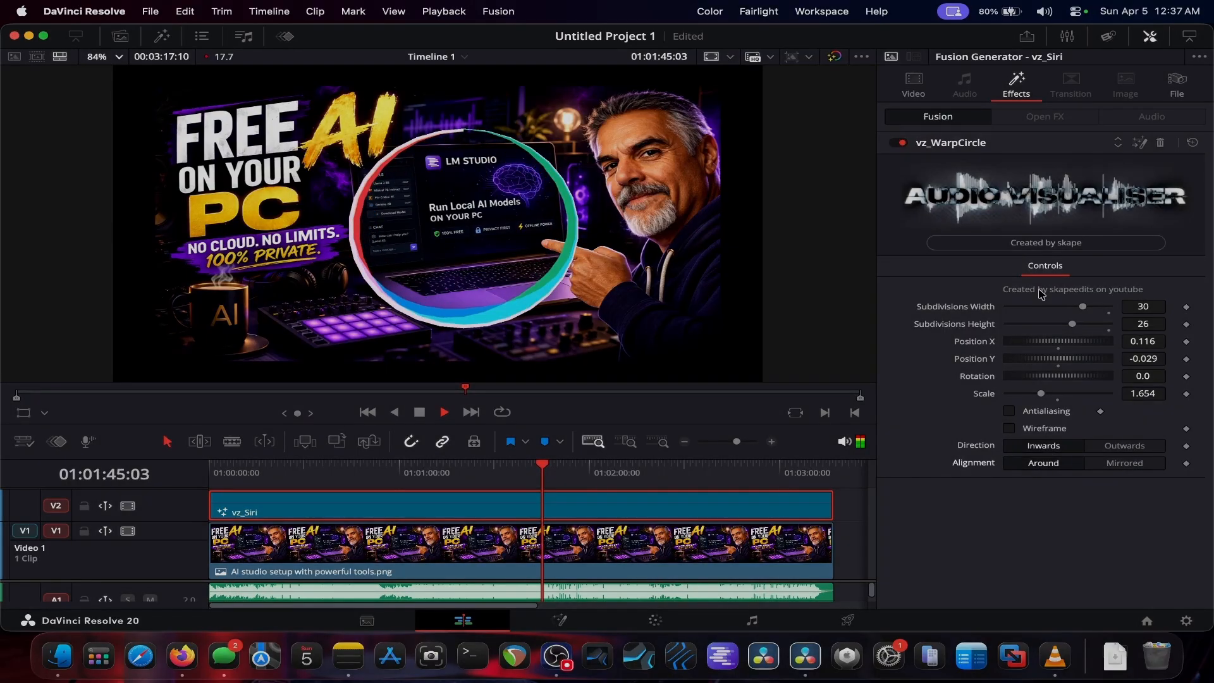